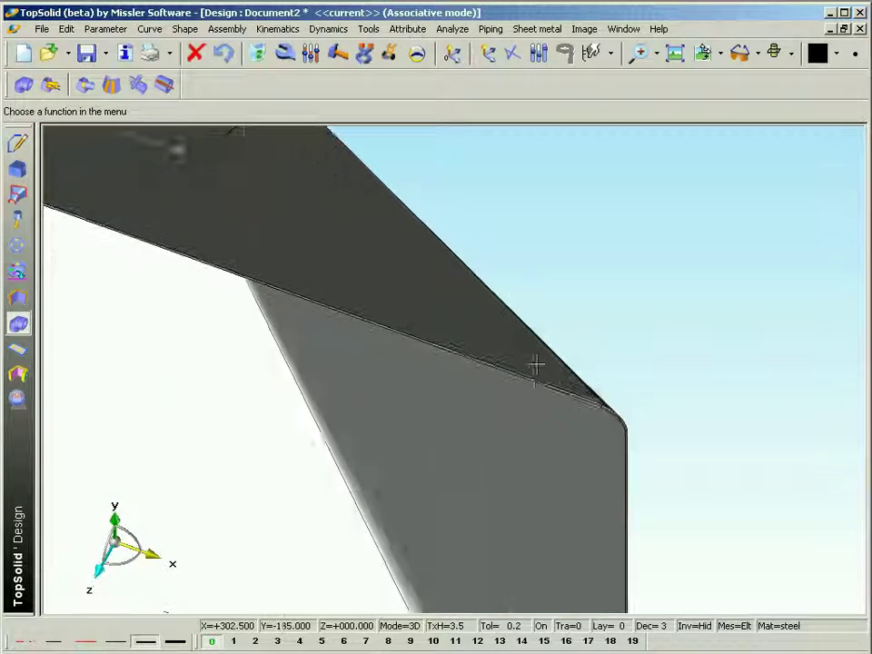
Modify the Hopper operation, setting the first curve's radius to 20 mm for its rectangle with fillet
{"action": "middle_click_drag", "start_coordinate": [435, 351], "coordinate": [204, 292]}
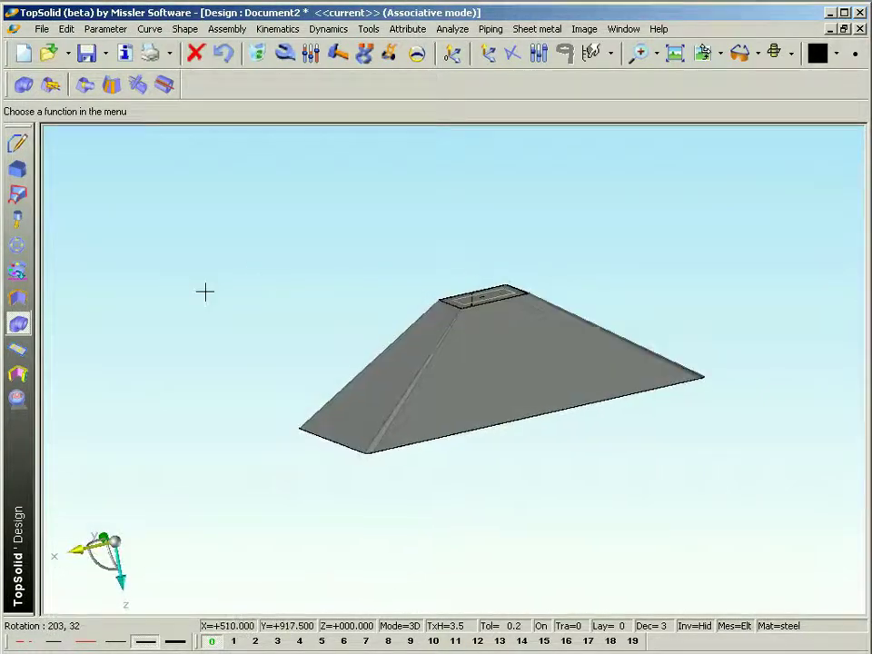
{"action": "middle_click_drag", "start_coordinate": [606, 354], "coordinate": [519, 294]}
{"action": "scroll", "coordinate": [515, 305], "scroll_direction": "up", "scroll_amount": 6}
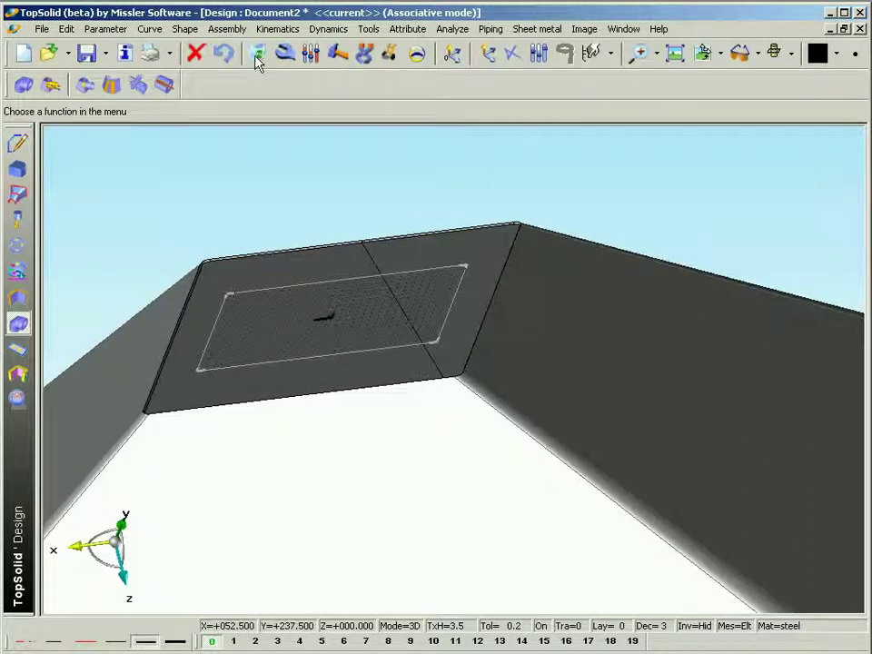
{"action": "left_click", "coordinate": [285, 52]}
{"action": "left_click", "coordinate": [541, 454]}
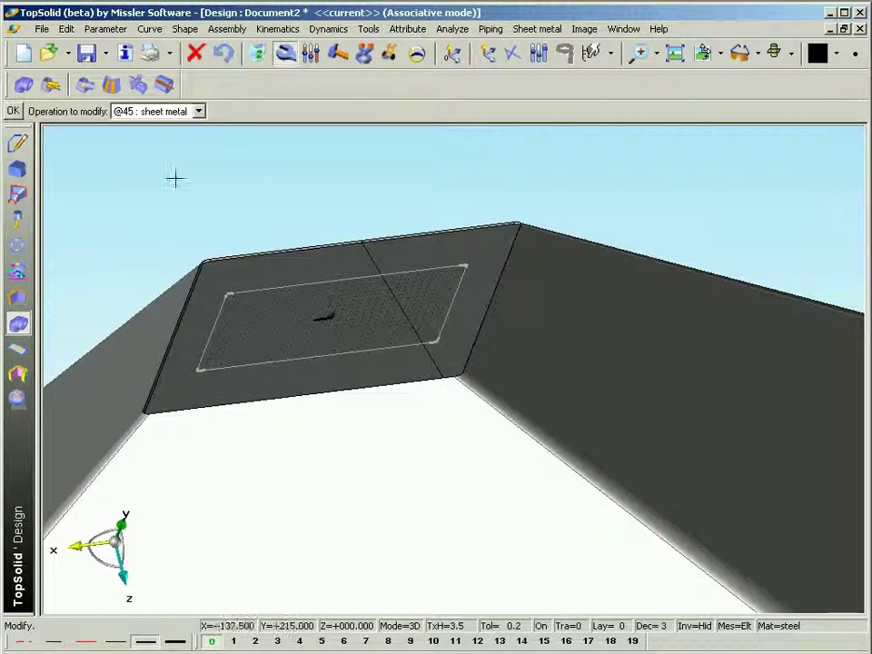
{"action": "left_click", "coordinate": [198, 110]}
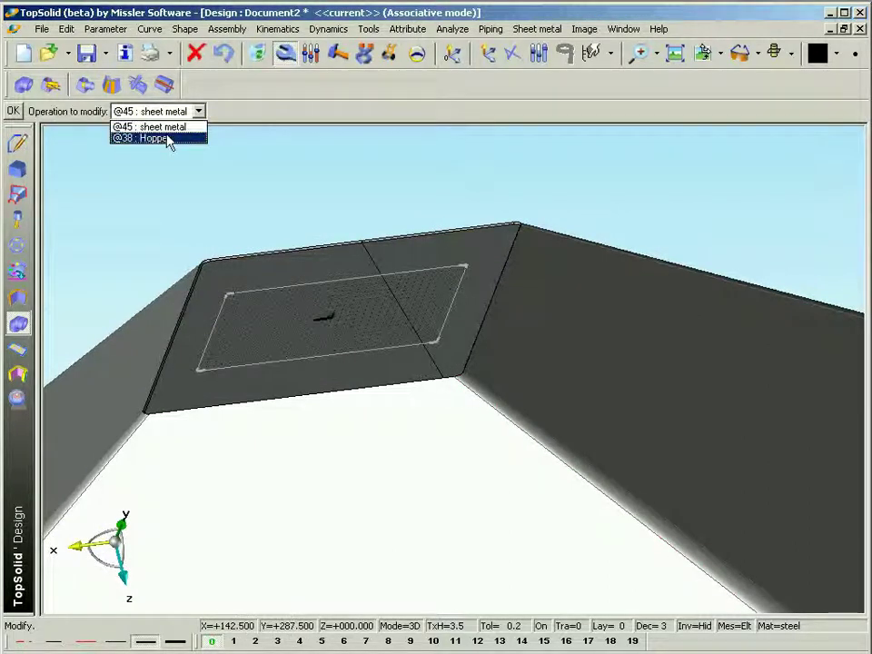
{"action": "left_click", "coordinate": [168, 138]}
{"action": "left_click", "coordinate": [51, 111]}
{"action": "type", "text": "20"}
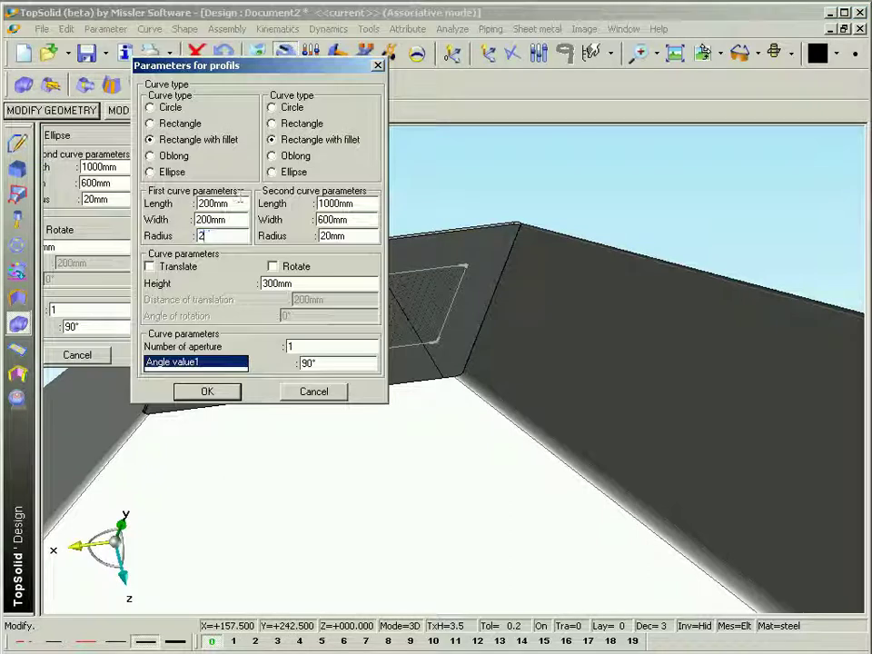
{"action": "key", "text": "Return"}
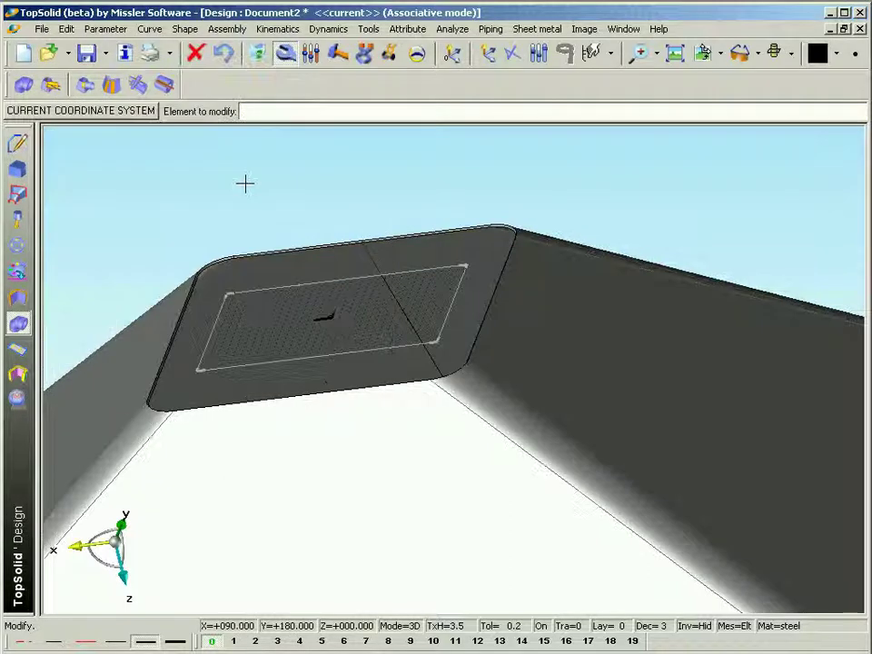
Start a rectangular contour in the current coordinate system, with its first diagonal point at the upper-left edge intersection of the hopper's small opening
{"action": "scroll", "coordinate": [321, 227], "scroll_direction": "down", "scroll_amount": 8}
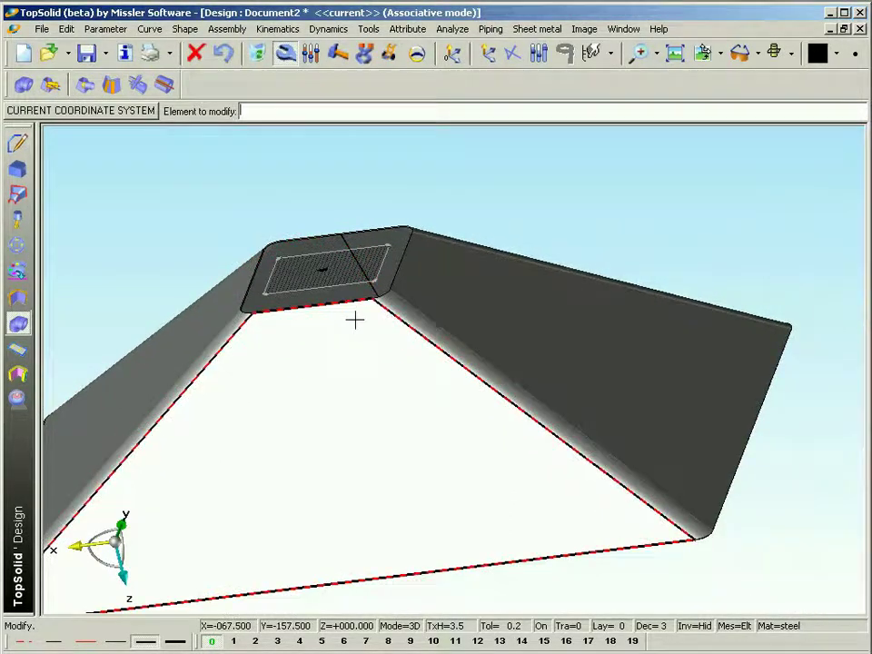
{"action": "scroll", "coordinate": [350, 323], "scroll_direction": "down", "scroll_amount": 5}
{"action": "middle_click_drag", "start_coordinate": [337, 336], "coordinate": [376, 346]}
{"action": "scroll", "coordinate": [366, 292], "scroll_direction": "up", "scroll_amount": 4}
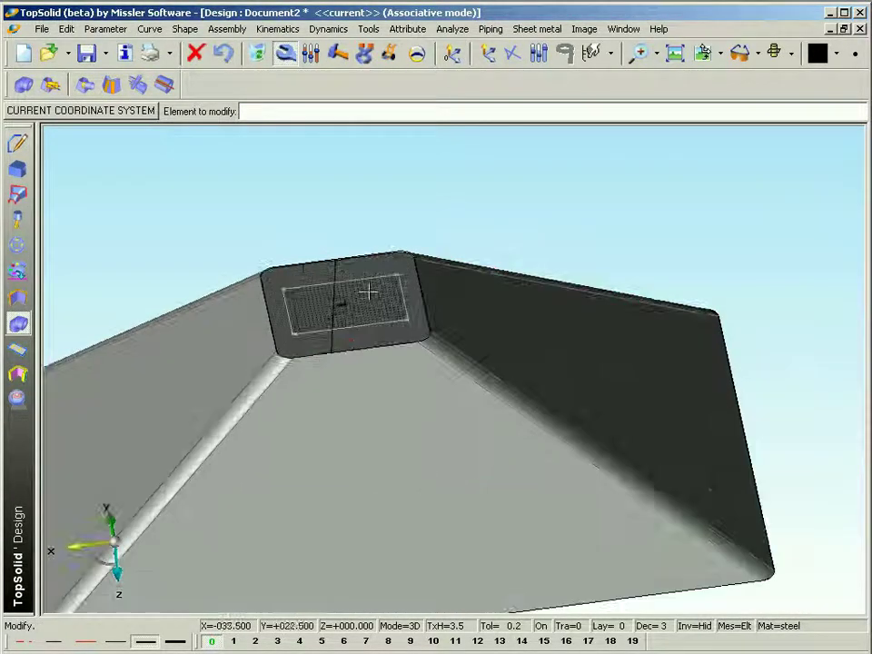
{"action": "scroll", "coordinate": [367, 293], "scroll_direction": "up", "scroll_amount": 1}
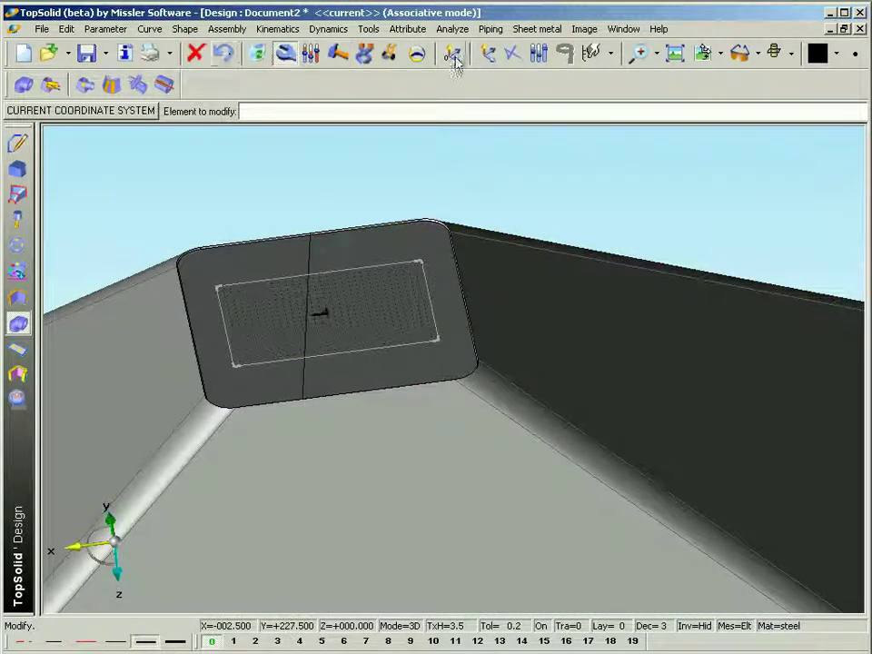
{"action": "left_click", "coordinate": [490, 54]}
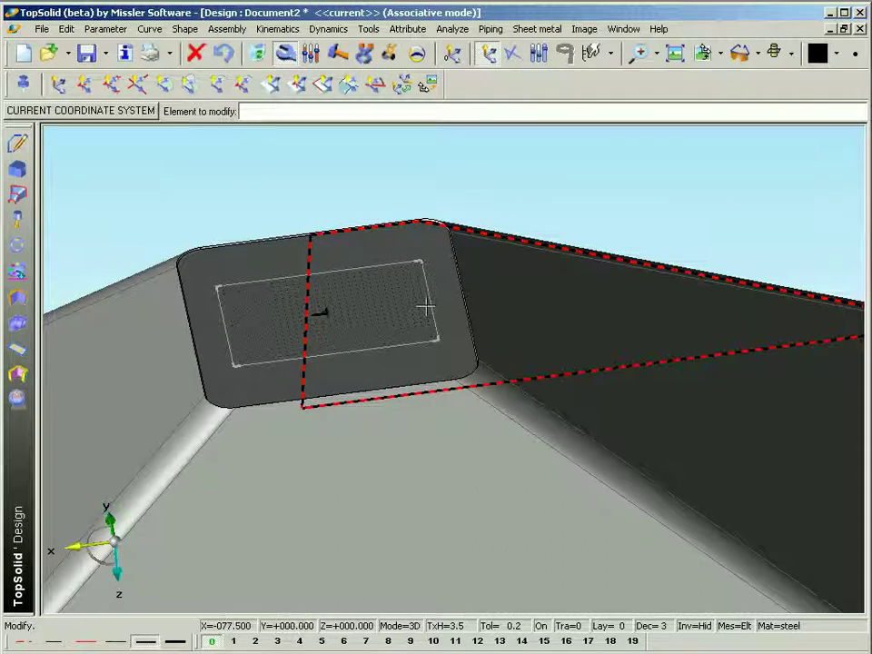
{"action": "left_click", "coordinate": [704, 54]}
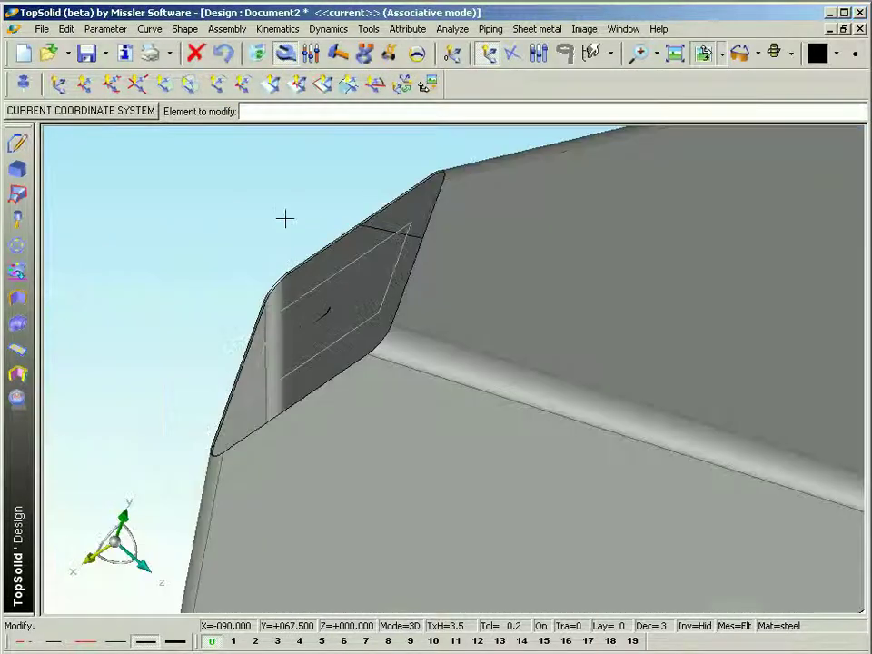
{"action": "left_click", "coordinate": [16, 142]}
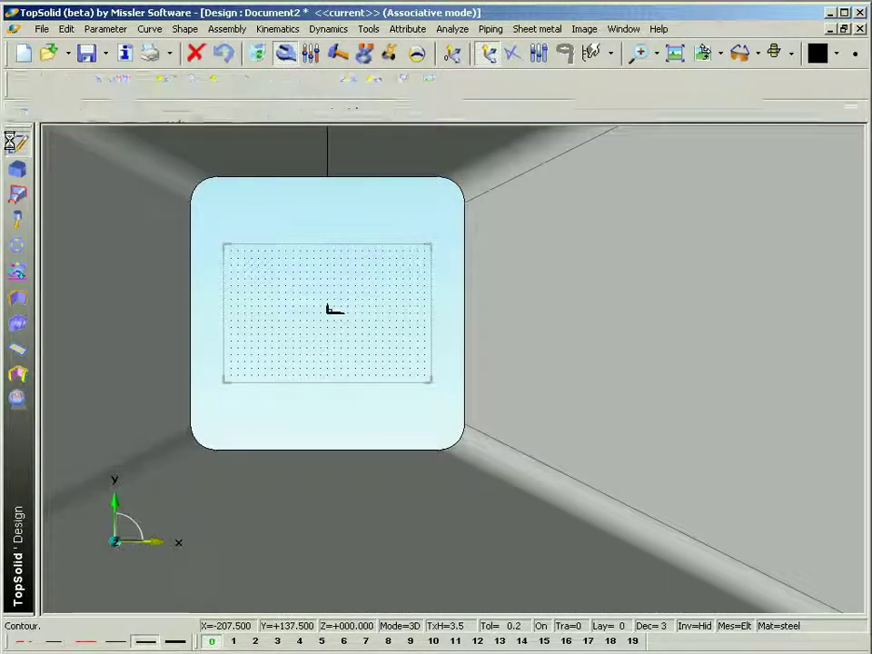
{"action": "left_click", "coordinate": [42, 111]}
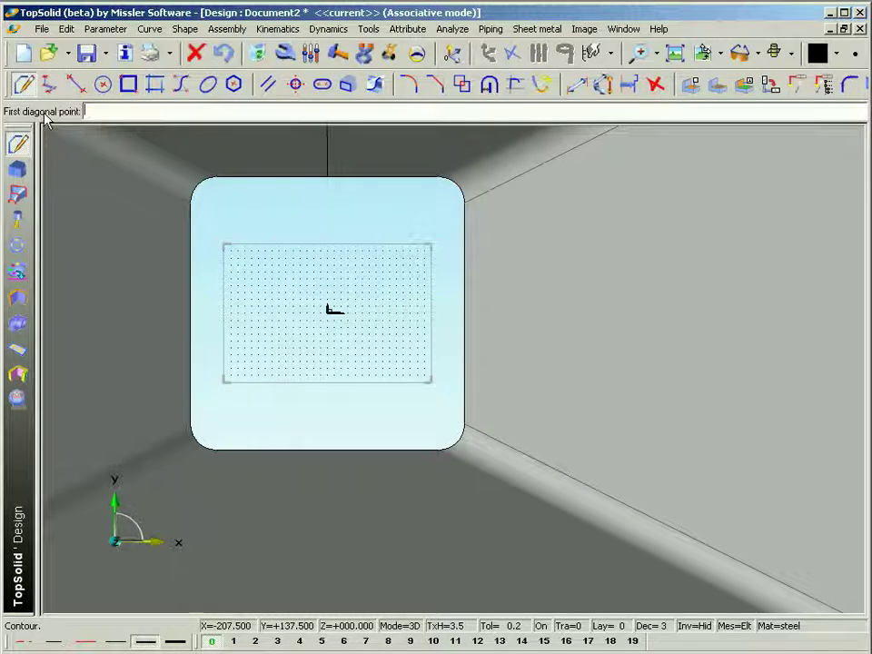
{"action": "left_click", "coordinate": [514, 55]}
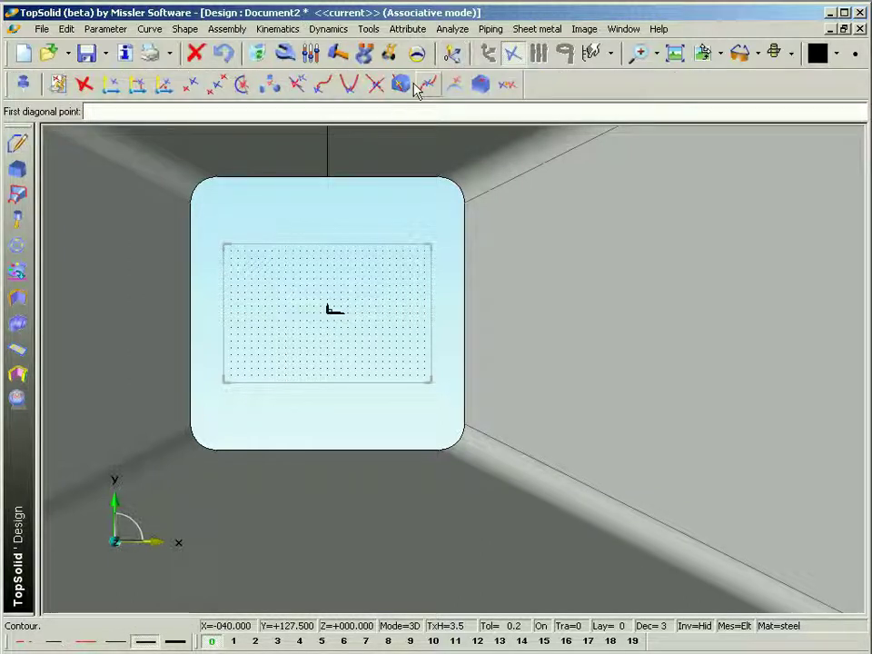
{"action": "left_click", "coordinate": [381, 87]}
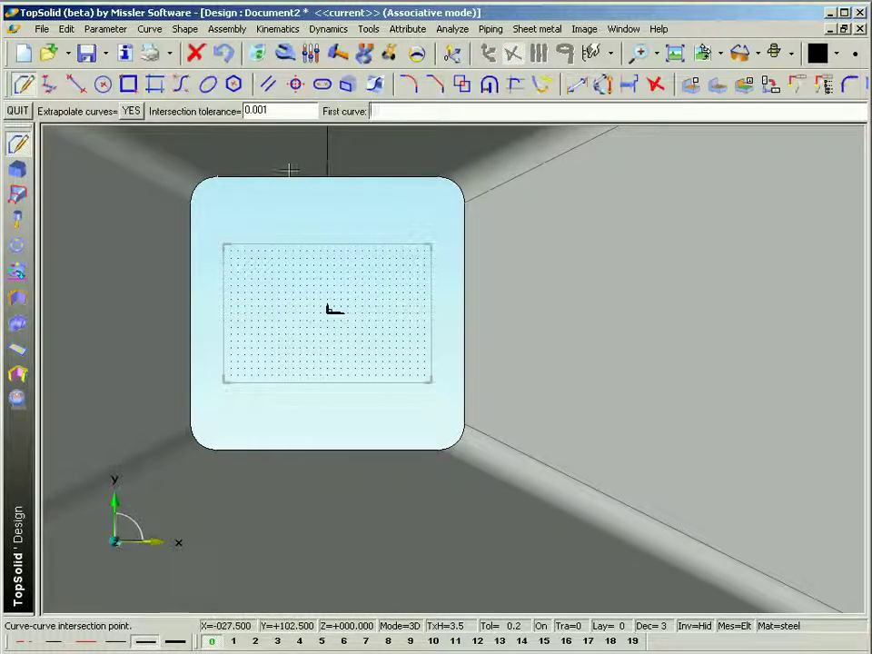
{"action": "left_click", "coordinate": [185, 241]}
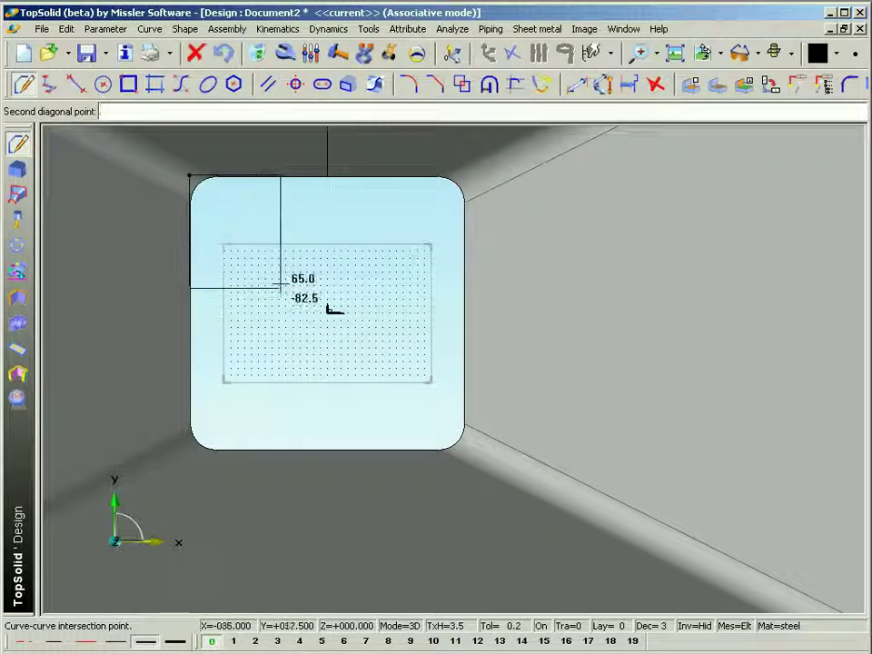
Complete the rectangle with its second diagonal point at the intersection of the small opening's right and lower edges
{"action": "left_click", "coordinate": [510, 59]}
{"action": "scroll", "coordinate": [451, 406], "scroll_direction": "up", "scroll_amount": 4}
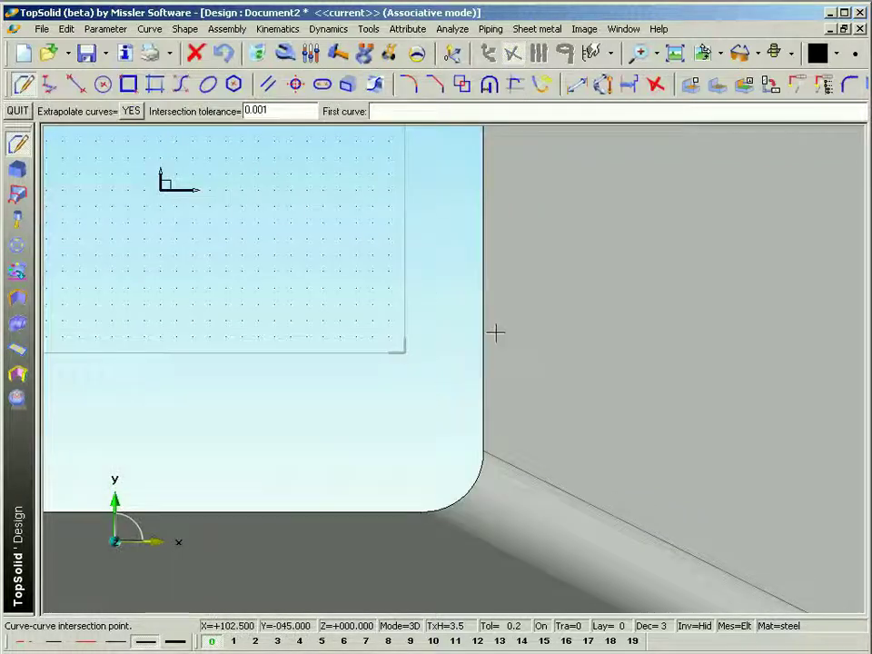
{"action": "left_click", "coordinate": [486, 332]}
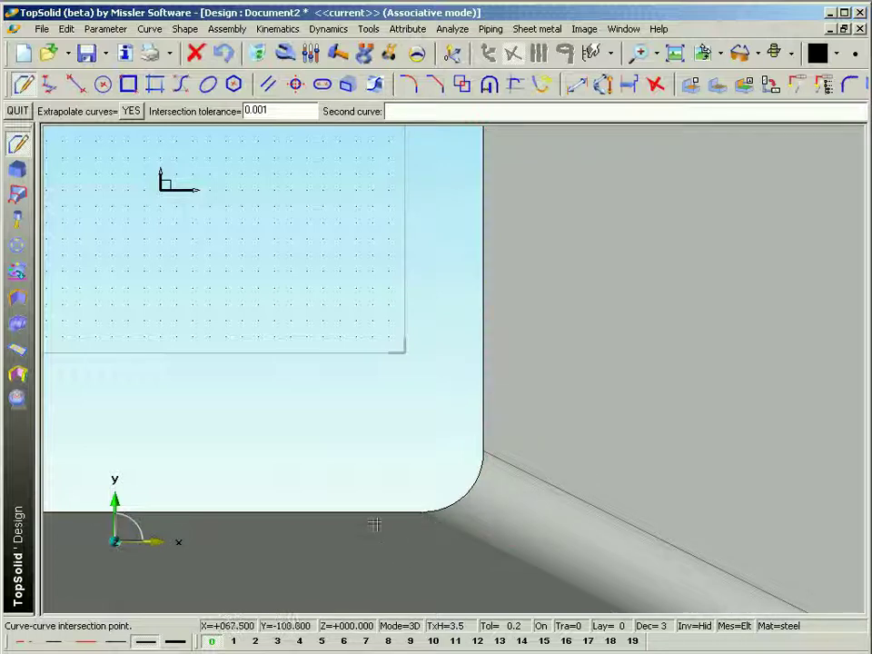
{"action": "left_click", "coordinate": [378, 518]}
Extrude the rectangle around the hopper's small opening as a surface with a height of 400 mm
{"action": "scroll", "coordinate": [395, 418], "scroll_direction": "down", "scroll_amount": 5}
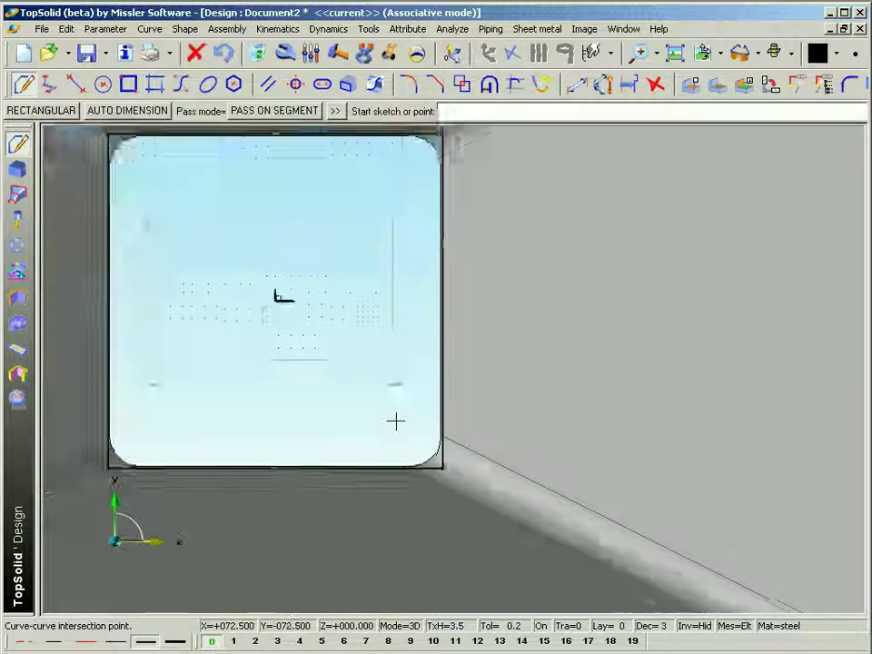
{"action": "scroll", "coordinate": [395, 421], "scroll_direction": "down", "scroll_amount": 3}
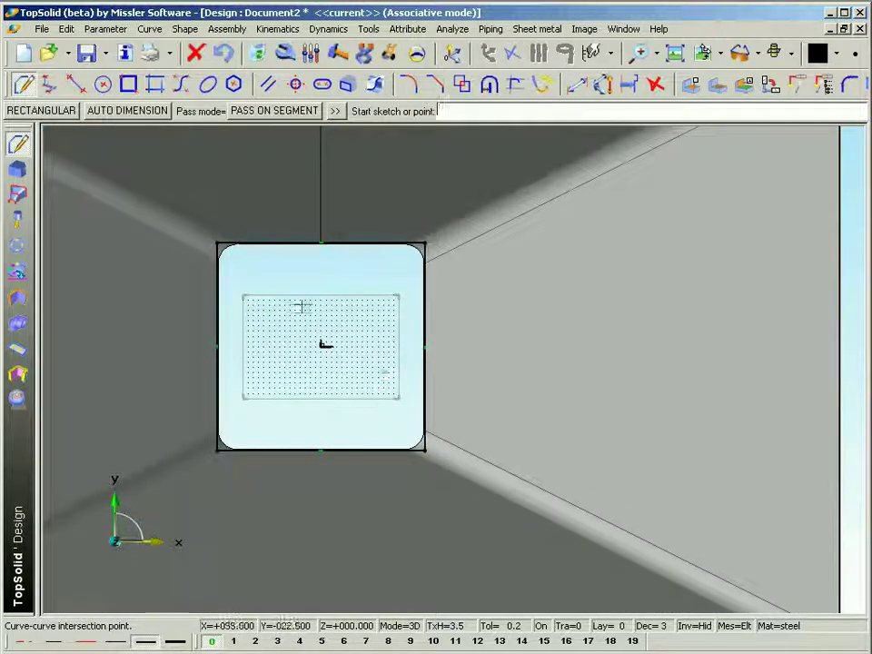
{"action": "scroll", "coordinate": [300, 360], "scroll_direction": "down", "scroll_amount": 4}
{"action": "middle_click_drag", "start_coordinate": [300, 358], "coordinate": [305, 539]}
{"action": "scroll", "coordinate": [309, 374], "scroll_direction": "up", "scroll_amount": 4}
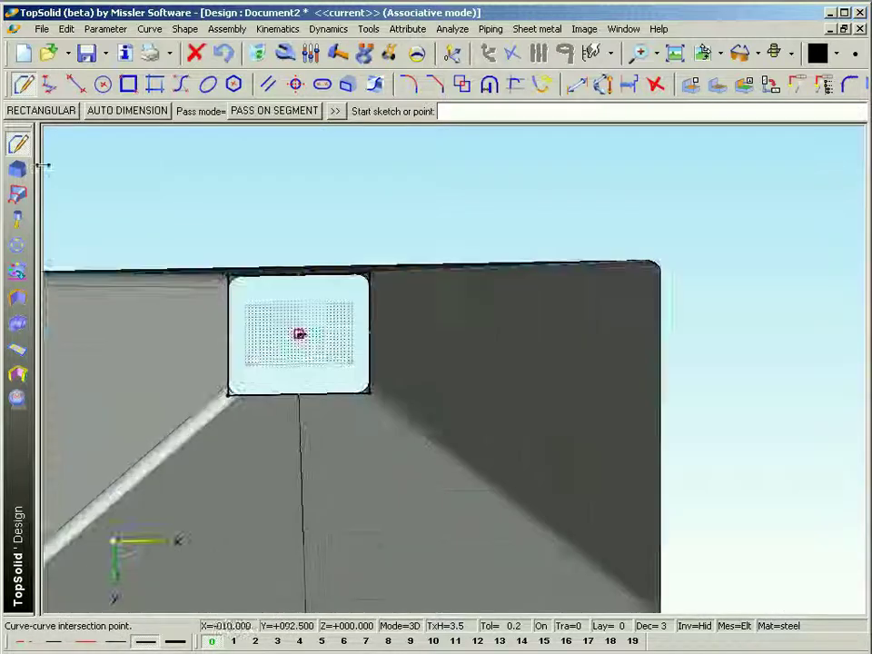
{"action": "left_click", "coordinate": [18, 169]}
{"action": "left_click", "coordinate": [24, 84]}
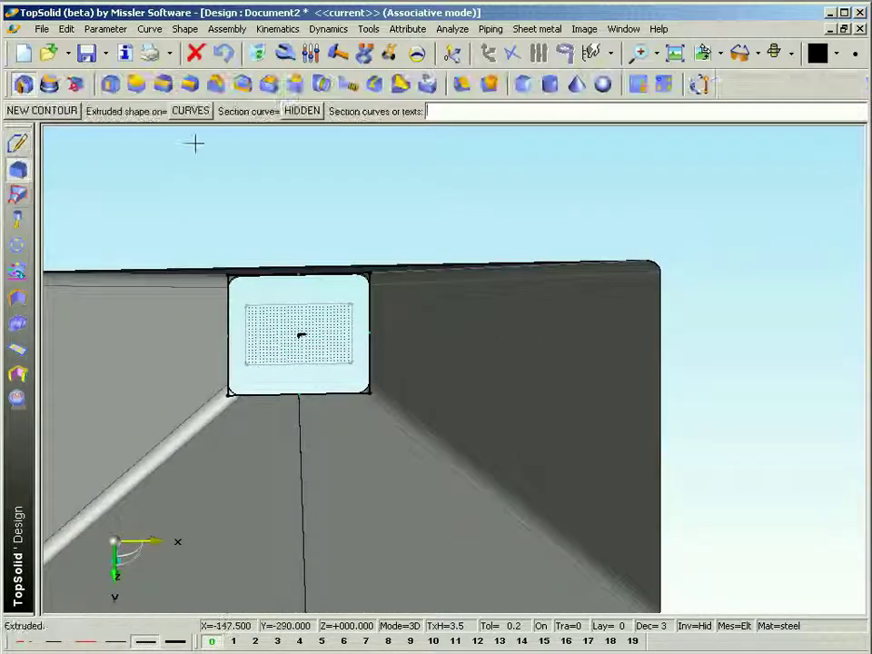
{"action": "left_click", "coordinate": [299, 274]}
{"action": "left_click", "coordinate": [144, 111]}
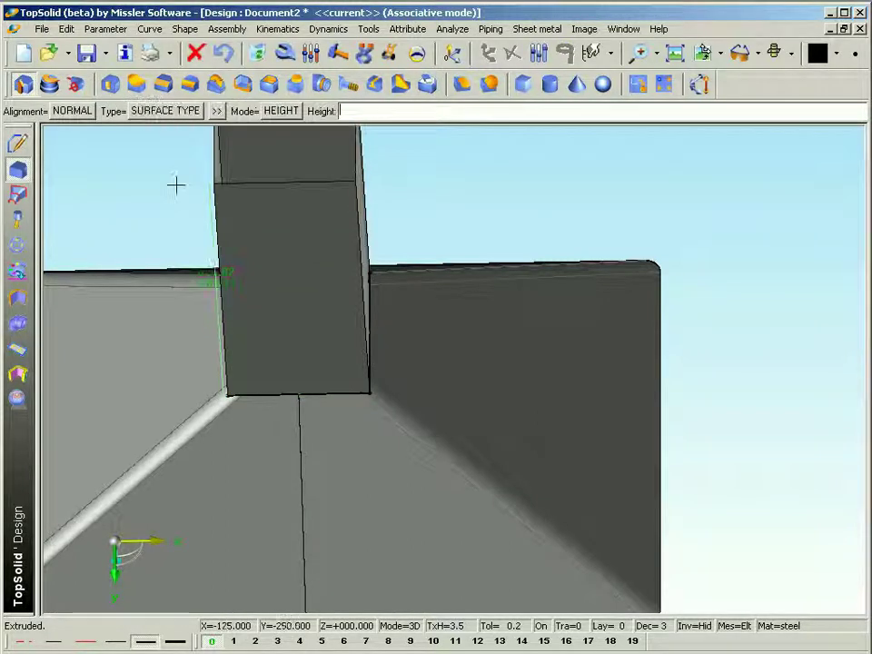
{"action": "middle_click_drag", "start_coordinate": [177, 185], "coordinate": [237, 292]}
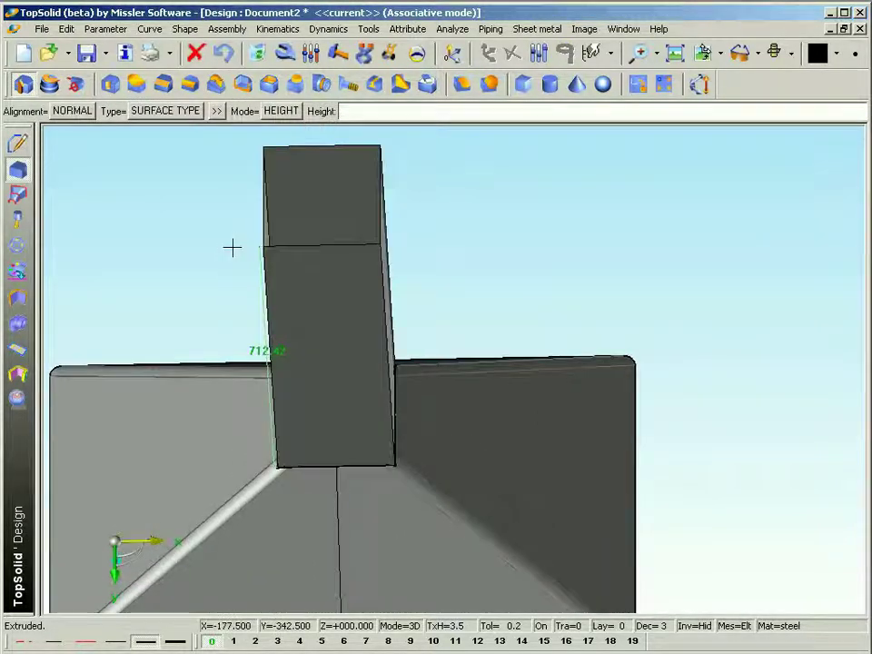
{"action": "type", "text": "400"}
{"action": "key", "text": "Return"}
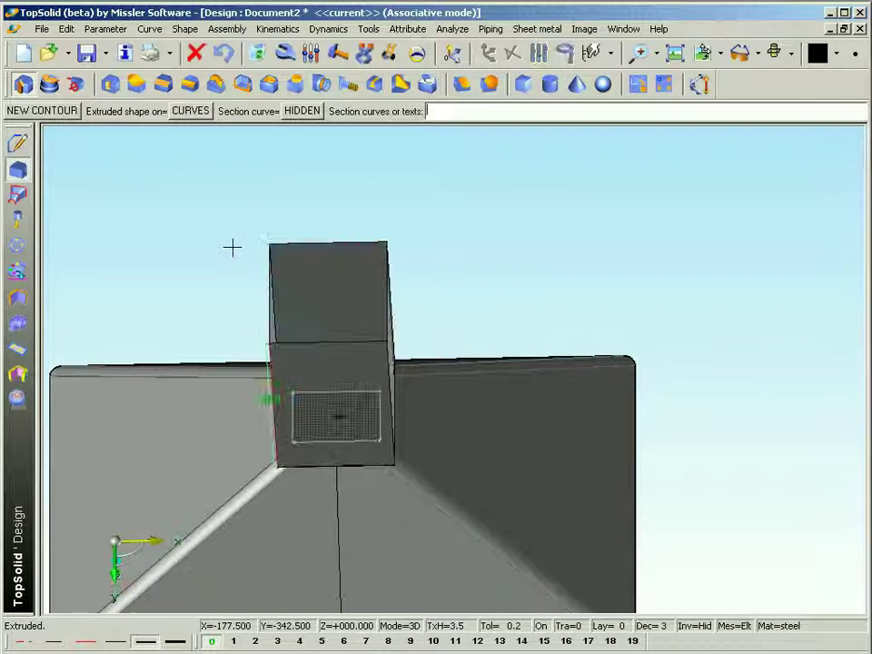
Convert the extruded rectangular duct to sheet metal with 1.5 mm thickness and automatic bend radius creation
{"action": "scroll", "coordinate": [234, 298], "scroll_direction": "down", "scroll_amount": 2}
{"action": "middle_click_drag", "start_coordinate": [234, 298], "coordinate": [233, 248]}
{"action": "scroll", "coordinate": [153, 250], "scroll_direction": "up", "scroll_amount": 4}
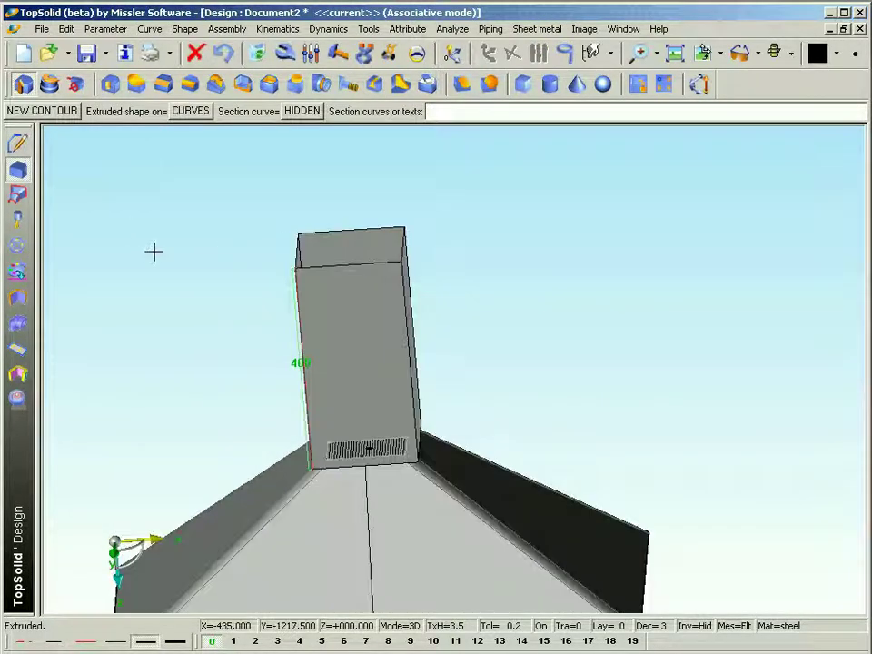
{"action": "left_click", "coordinate": [16, 300]}
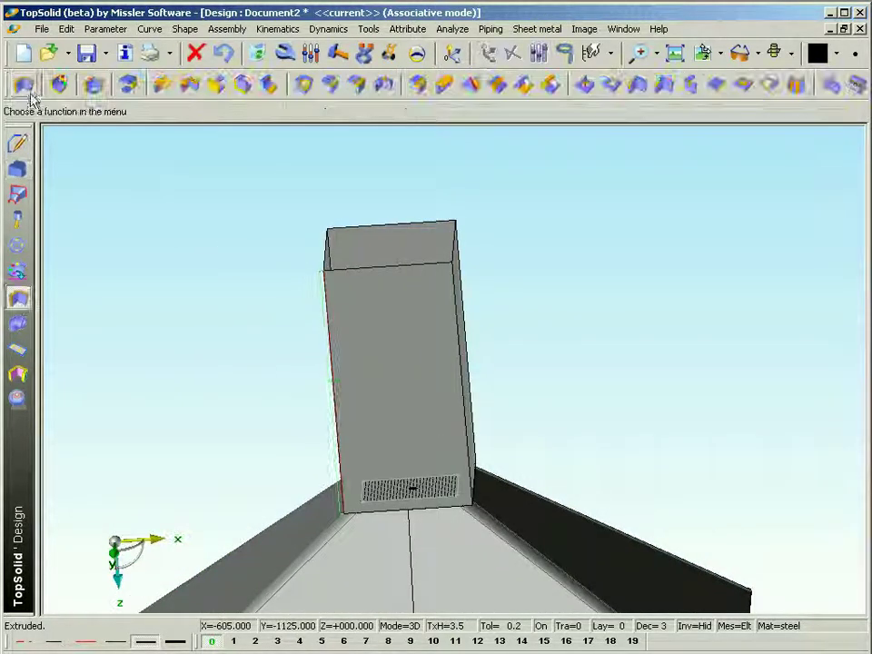
{"action": "left_click", "coordinate": [387, 303]}
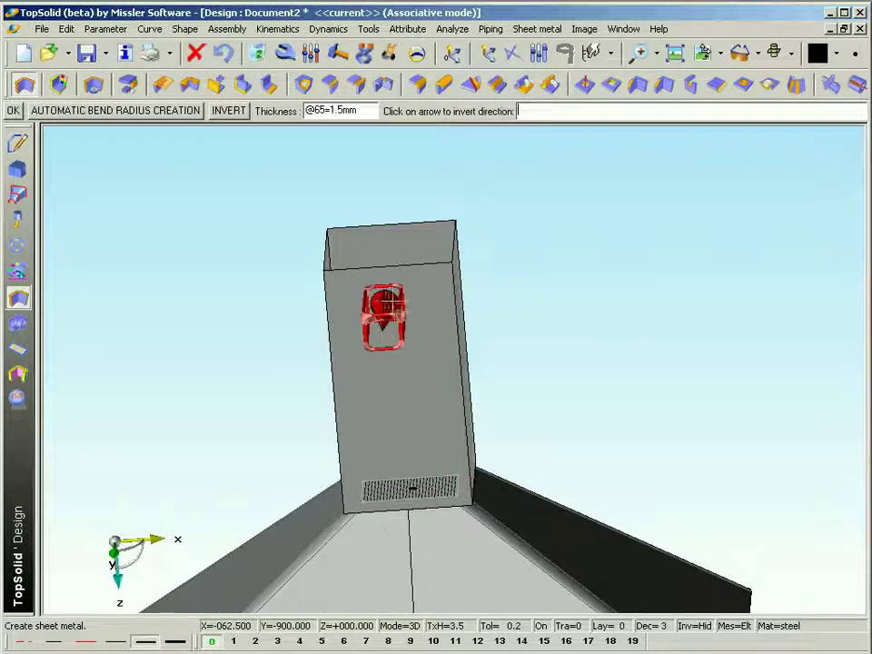
{"action": "middle_click_drag", "start_coordinate": [567, 325], "coordinate": [619, 353]}
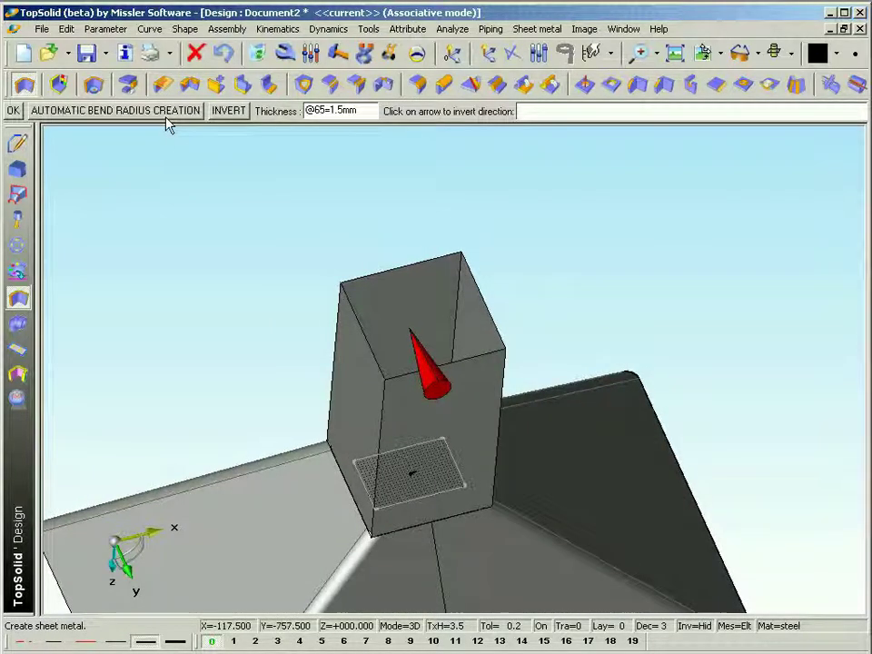
{"action": "key", "text": "Return"}
{"action": "key", "text": "Return"}
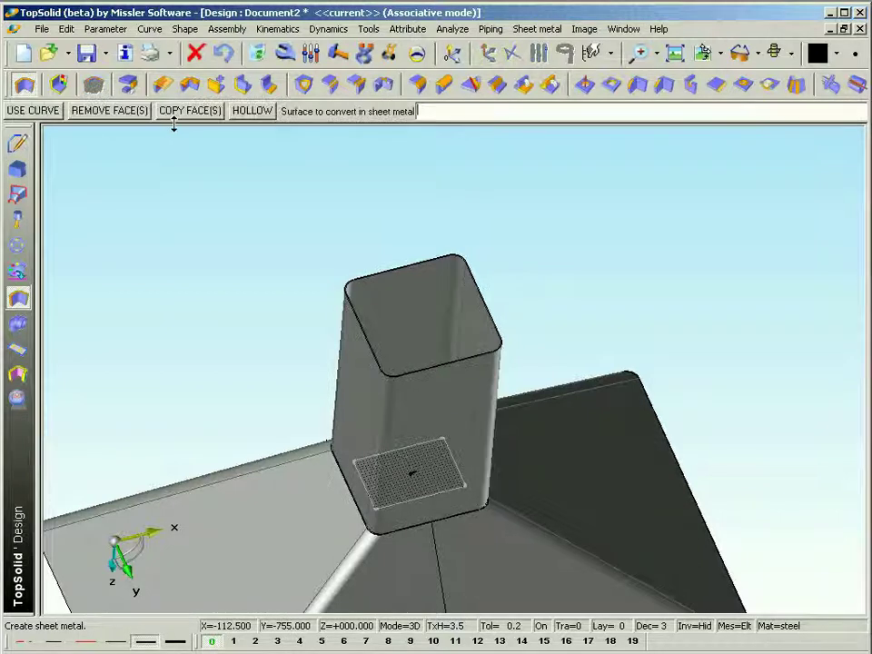
Assign the sheet metal duct to layer 1 and make that layer active
{"action": "scroll", "coordinate": [394, 407], "scroll_direction": "up", "scroll_amount": 5}
{"action": "scroll", "coordinate": [397, 291], "scroll_direction": "down", "scroll_amount": 3}
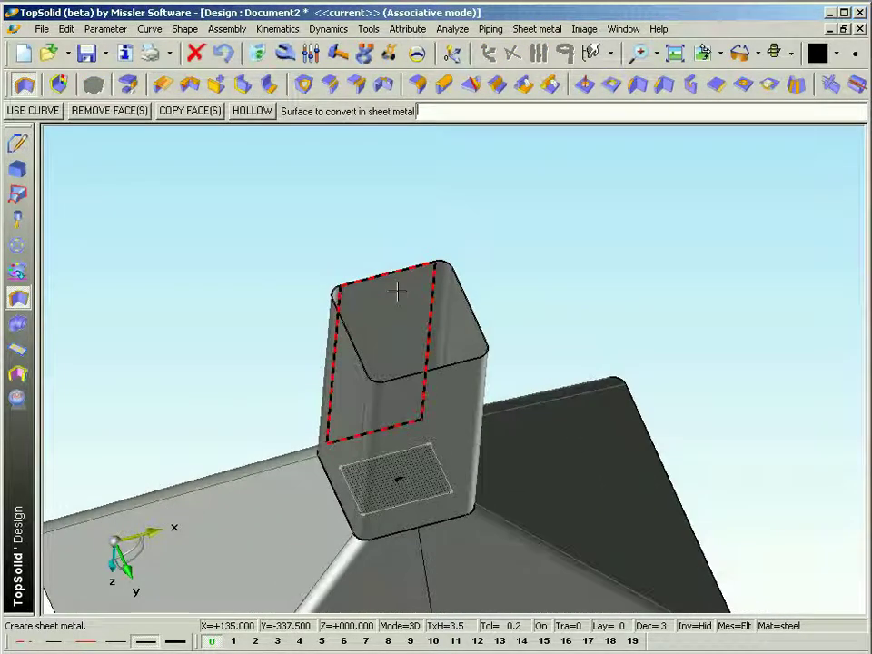
{"action": "middle_click_drag", "start_coordinate": [397, 292], "coordinate": [364, 314]}
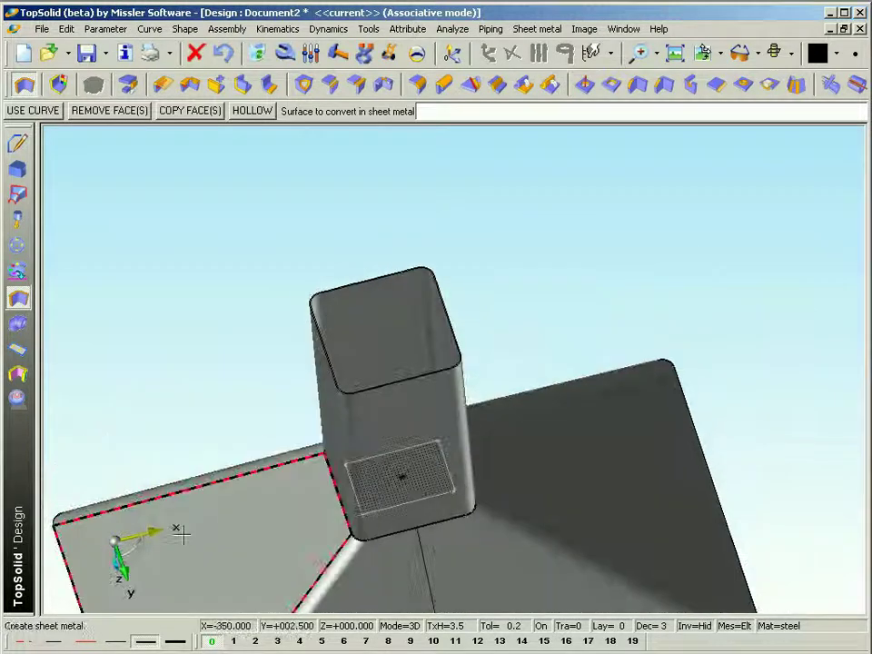
{"action": "right_click", "coordinate": [232, 642]}
{"action": "left_click", "coordinate": [385, 482]}
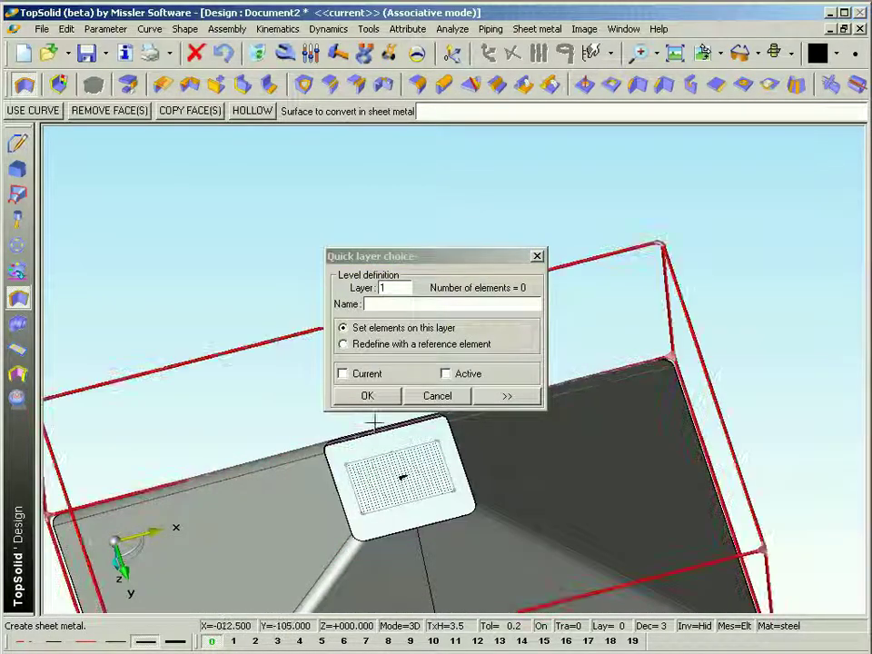
{"action": "left_click", "coordinate": [455, 382]}
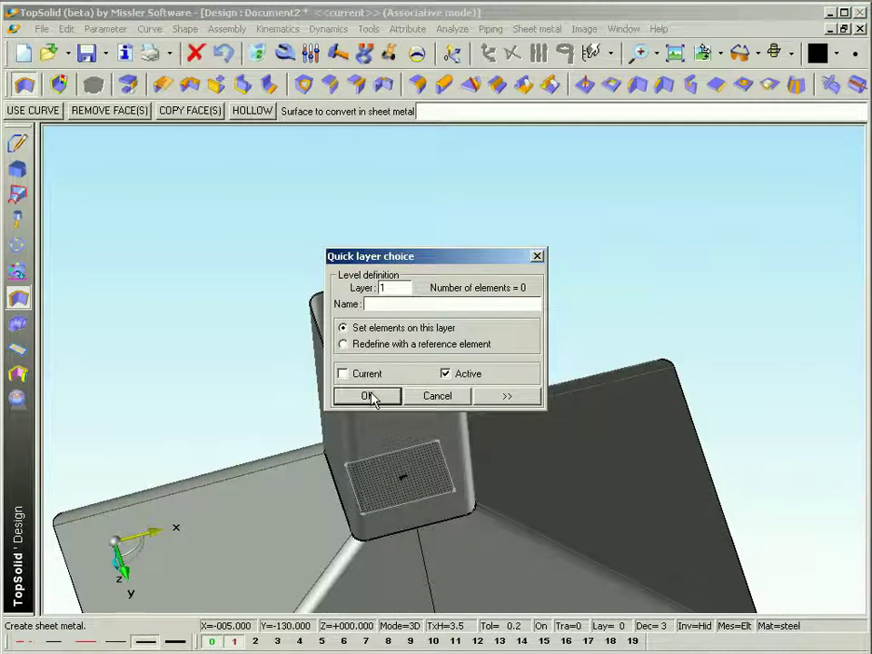
{"action": "left_click", "coordinate": [368, 395]}
{"action": "middle_click_drag", "start_coordinate": [374, 449], "coordinate": [384, 405]}
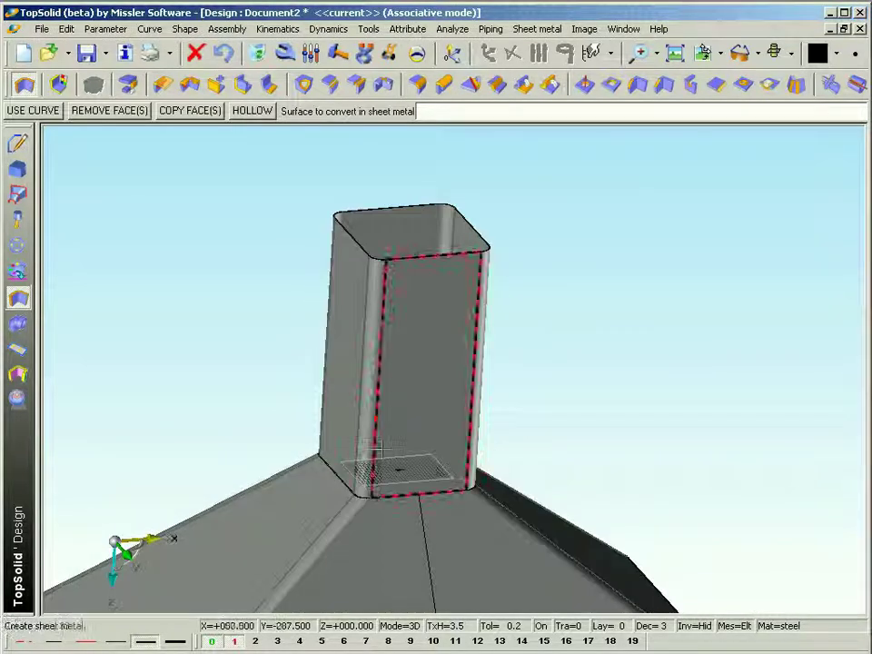
Hide layer 1 and add a flange along a given direction, not outside the sheet, on the right edge of the hopper's small opening
{"action": "scroll", "coordinate": [373, 463], "scroll_direction": "up", "scroll_amount": 3}
{"action": "scroll", "coordinate": [373, 463], "scroll_direction": "down", "scroll_amount": 1}
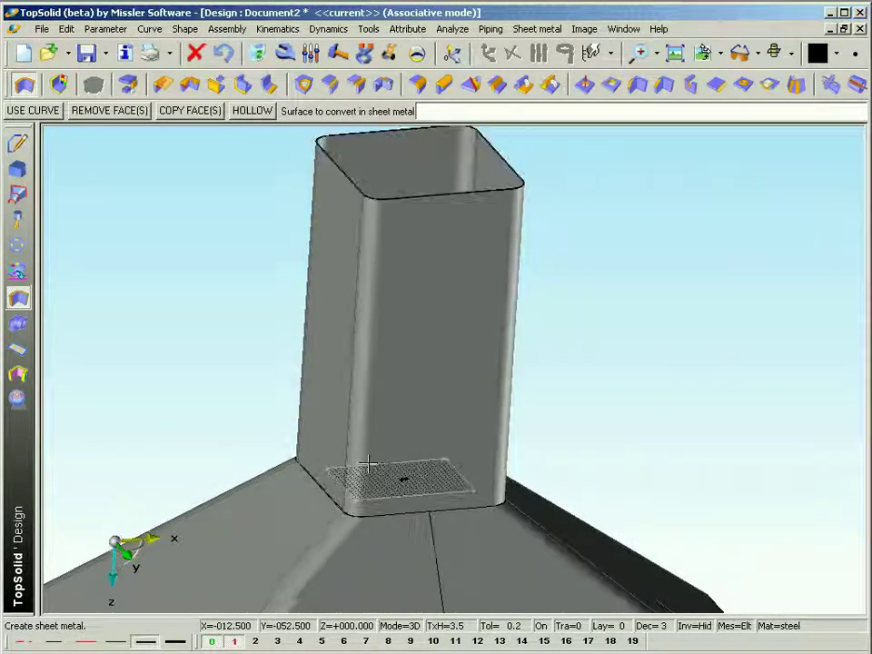
{"action": "left_click", "coordinate": [236, 643]}
{"action": "left_click", "coordinate": [163, 85]}
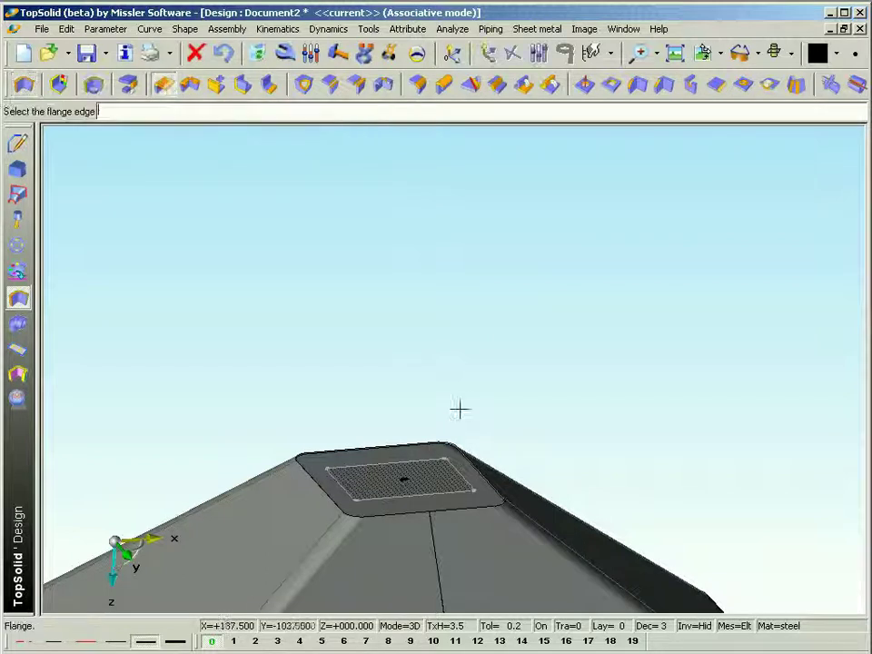
{"action": "scroll", "coordinate": [459, 408], "scroll_direction": "up", "scroll_amount": 5}
{"action": "scroll", "coordinate": [456, 397], "scroll_direction": "up", "scroll_amount": 1}
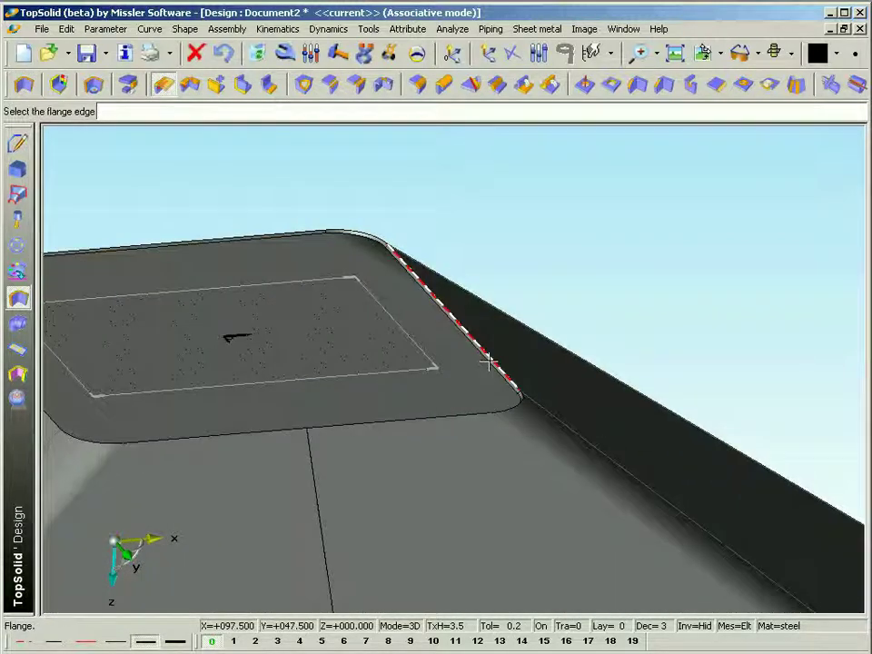
{"action": "left_click", "coordinate": [488, 361]}
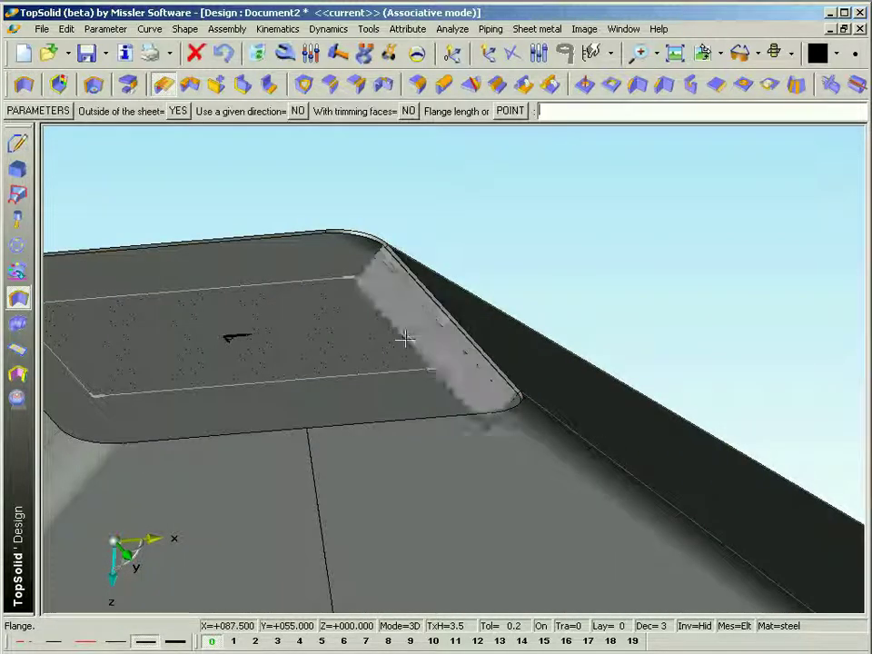
{"action": "left_click", "coordinate": [178, 111]}
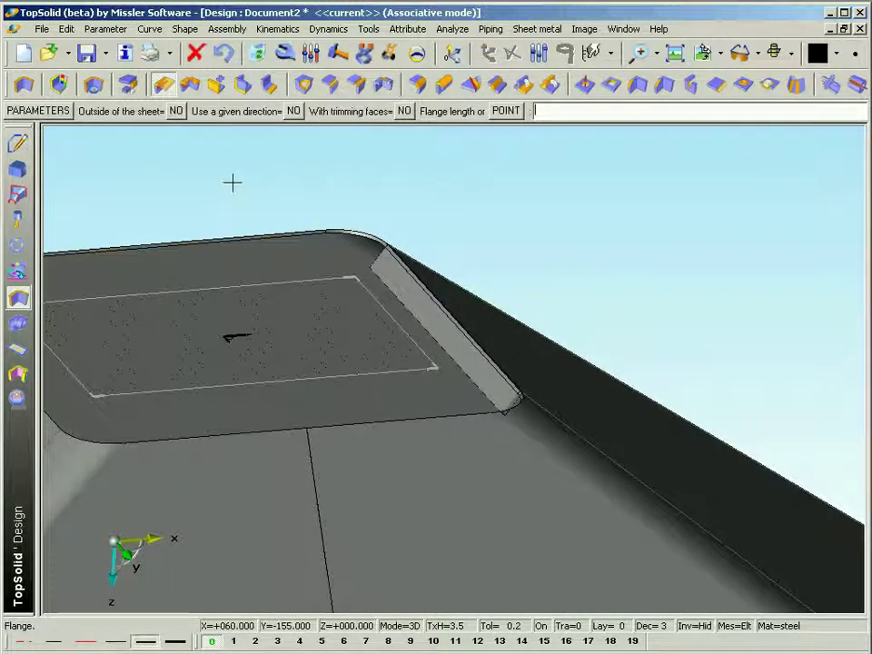
{"action": "left_click", "coordinate": [293, 111]}
{"action": "left_click", "coordinate": [226, 201]}
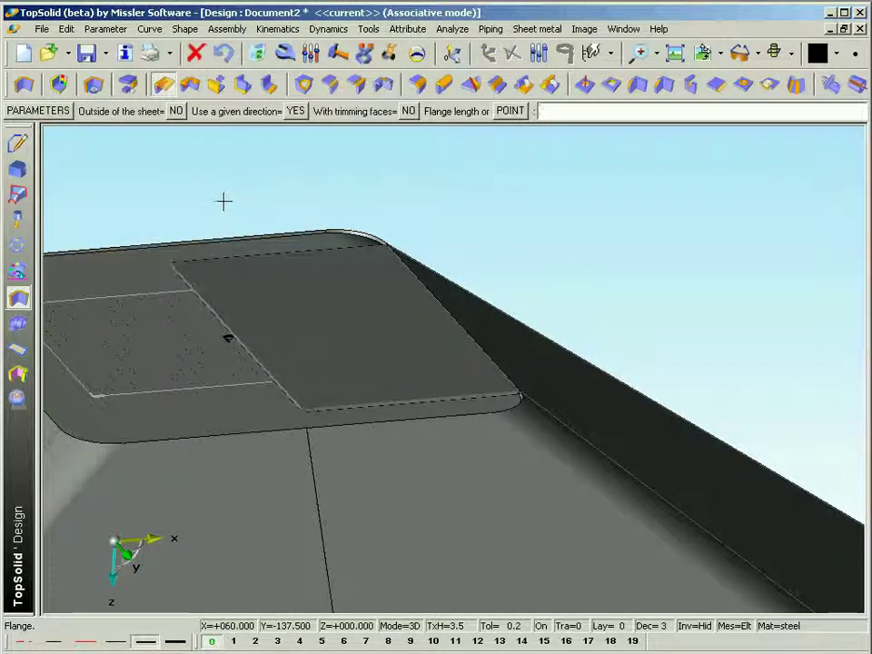
{"action": "left_click", "coordinate": [257, 338]}
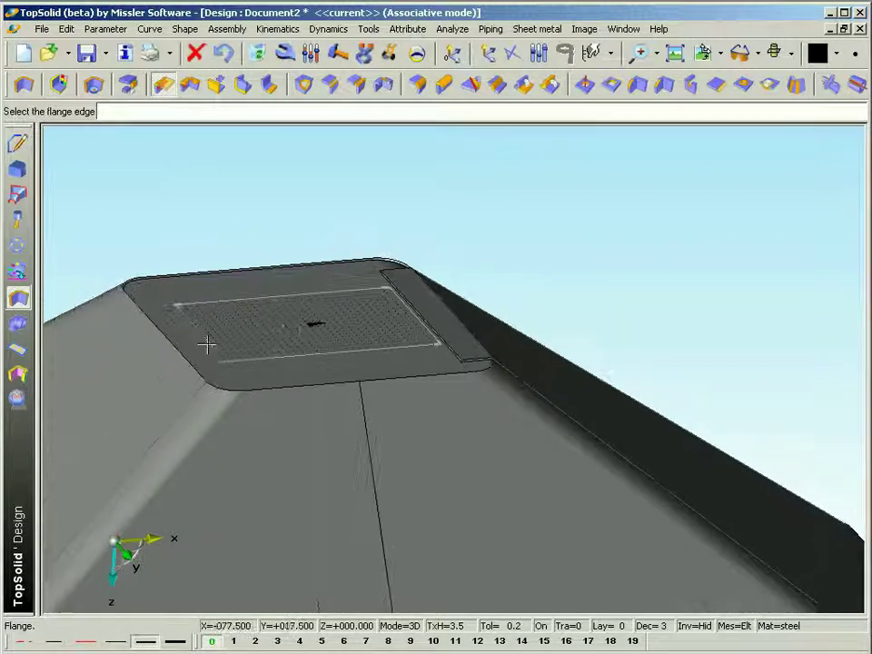
Add a matching 20 mm flange along a given direction on the left edge of the hopper's small opening
{"action": "scroll", "coordinate": [586, 350], "scroll_direction": "up", "scroll_amount": 5}
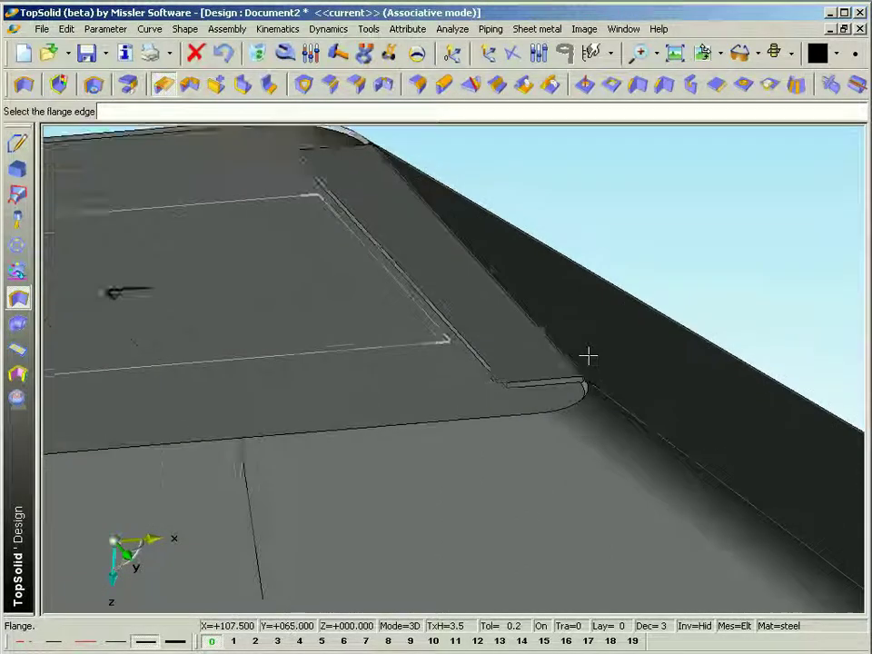
{"action": "scroll", "coordinate": [272, 353], "scroll_direction": "down", "scroll_amount": 4}
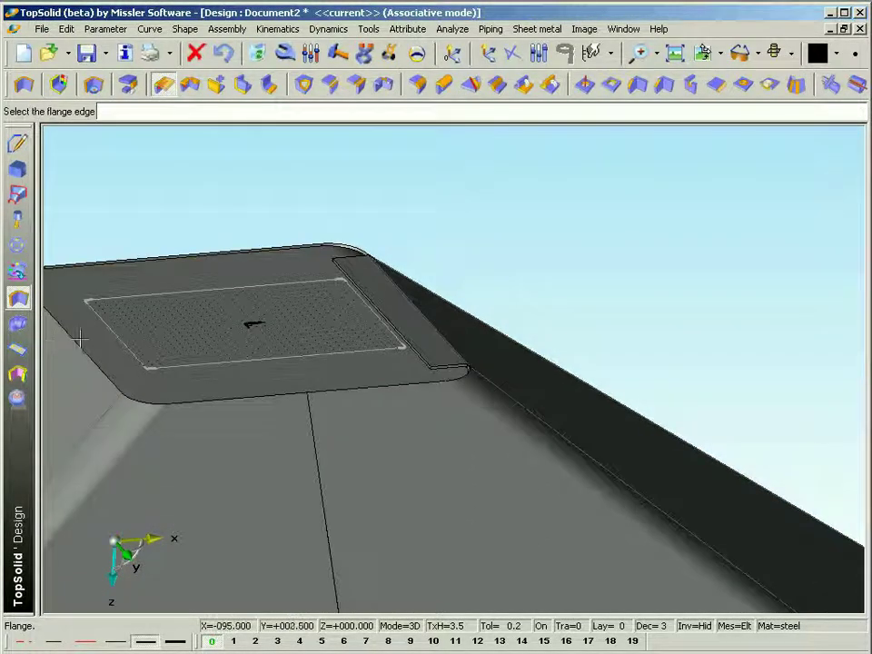
{"action": "left_click", "coordinate": [79, 350]}
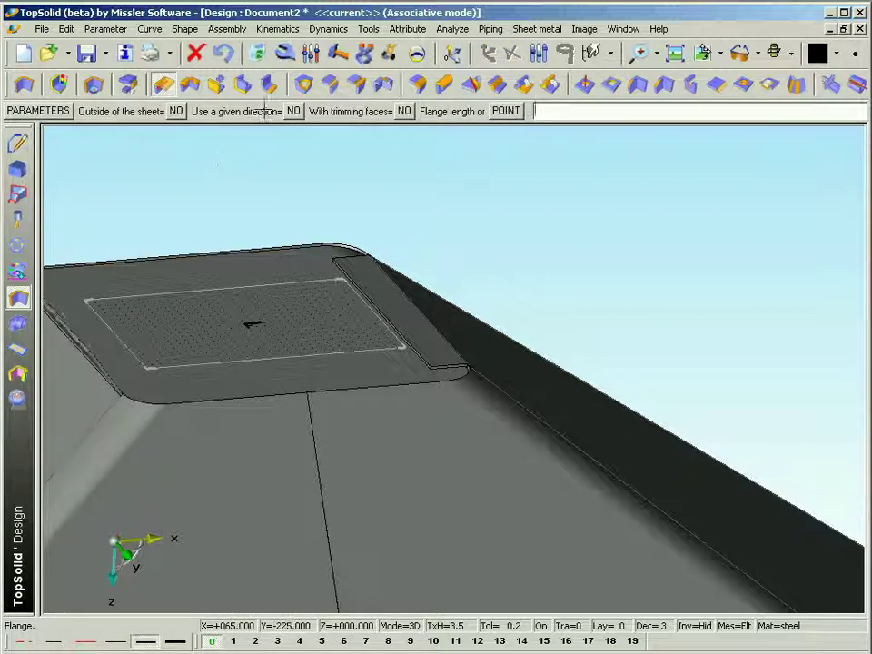
{"action": "left_click", "coordinate": [294, 111]}
{"action": "left_click", "coordinate": [250, 169]}
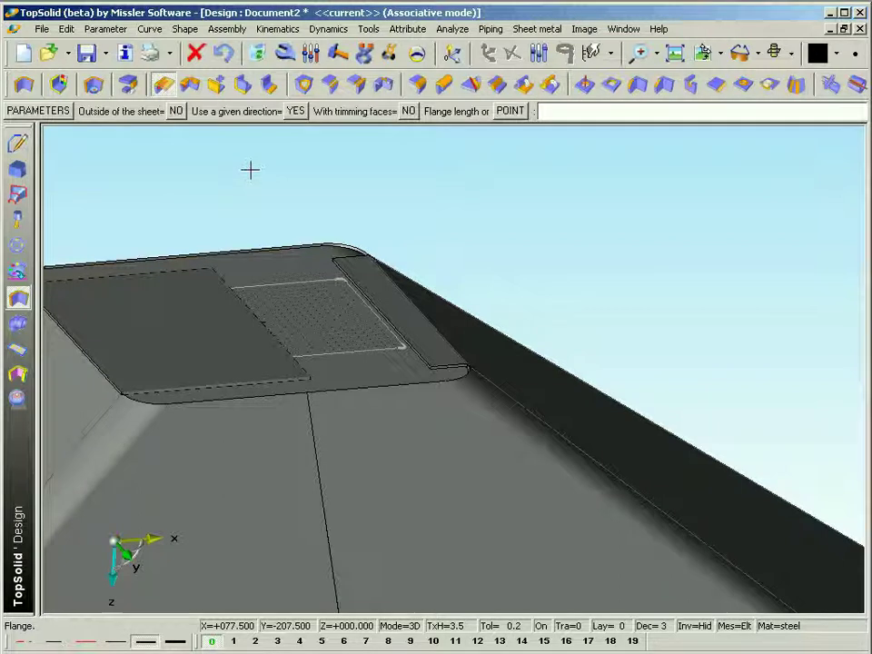
{"action": "left_click", "coordinate": [250, 170]}
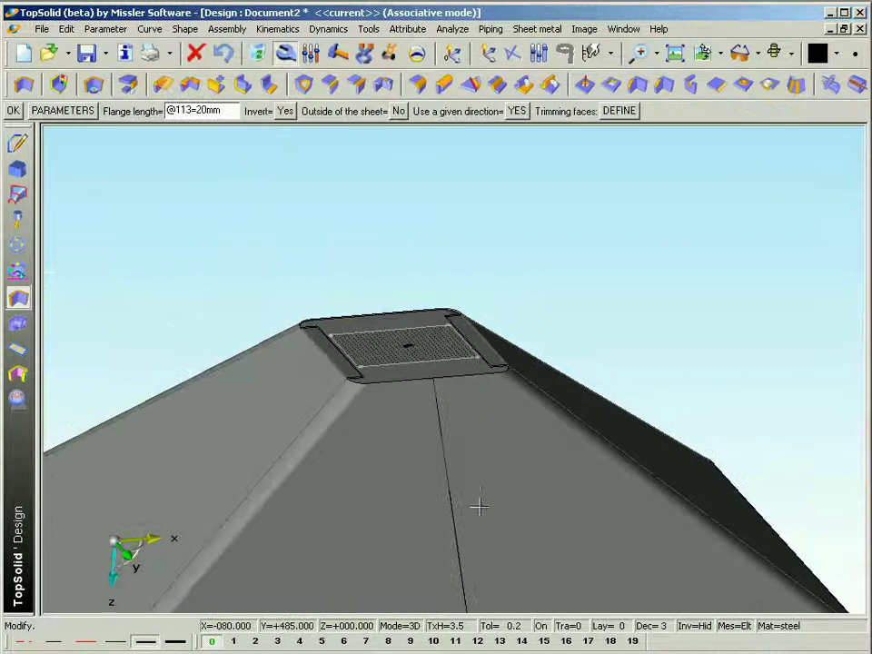
Switch the display to layer 1 alone and add inward flanges on two opposite edges of the duct's end
{"action": "left_click", "coordinate": [234, 642]}
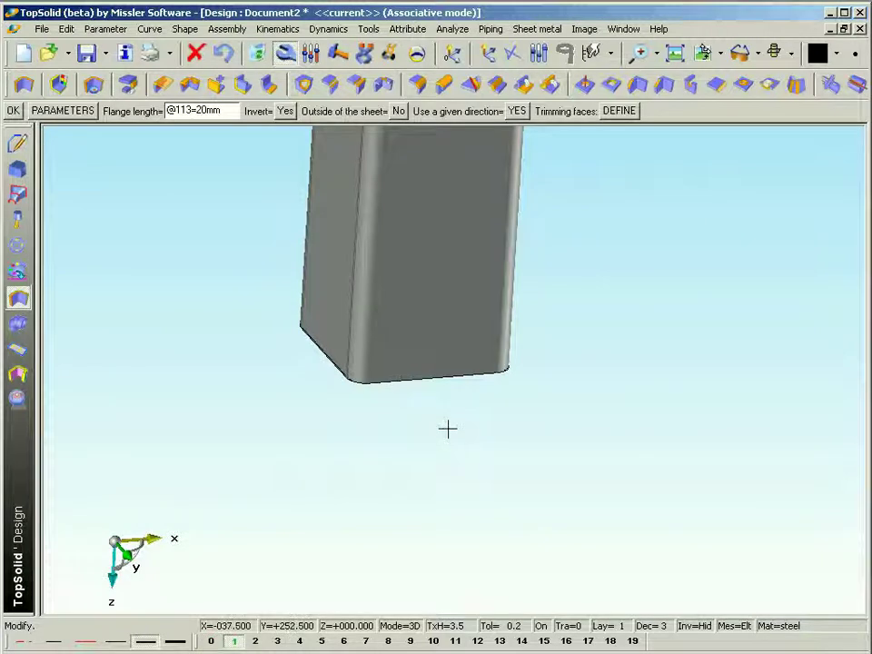
{"action": "middle_click_drag", "start_coordinate": [448, 428], "coordinate": [391, 478]}
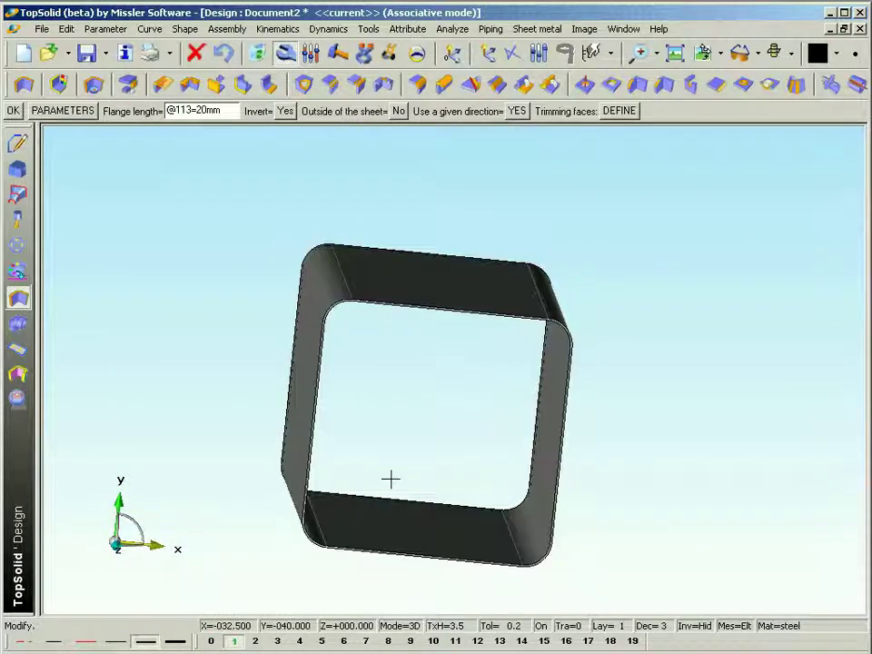
{"action": "scroll", "coordinate": [391, 478], "scroll_direction": "up", "scroll_amount": 2}
{"action": "key", "text": "Escape"}
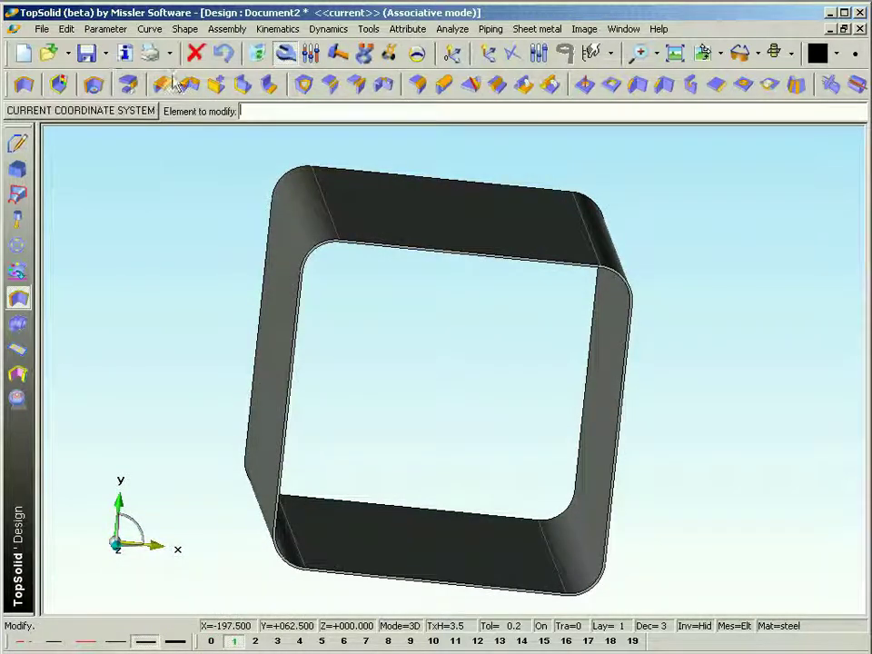
{"action": "left_click", "coordinate": [163, 84]}
{"action": "left_click", "coordinate": [274, 420]}
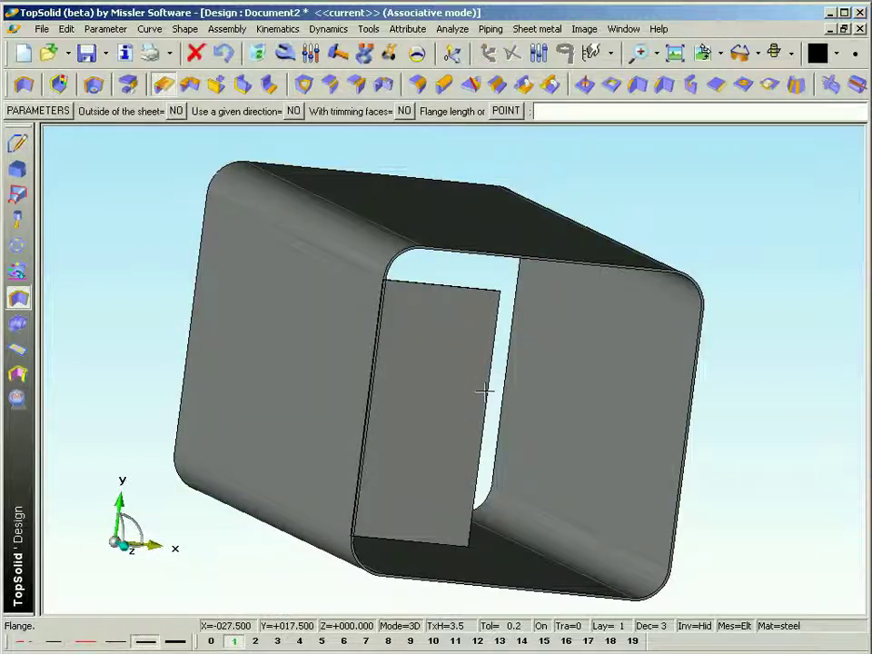
{"action": "key", "text": "Return"}
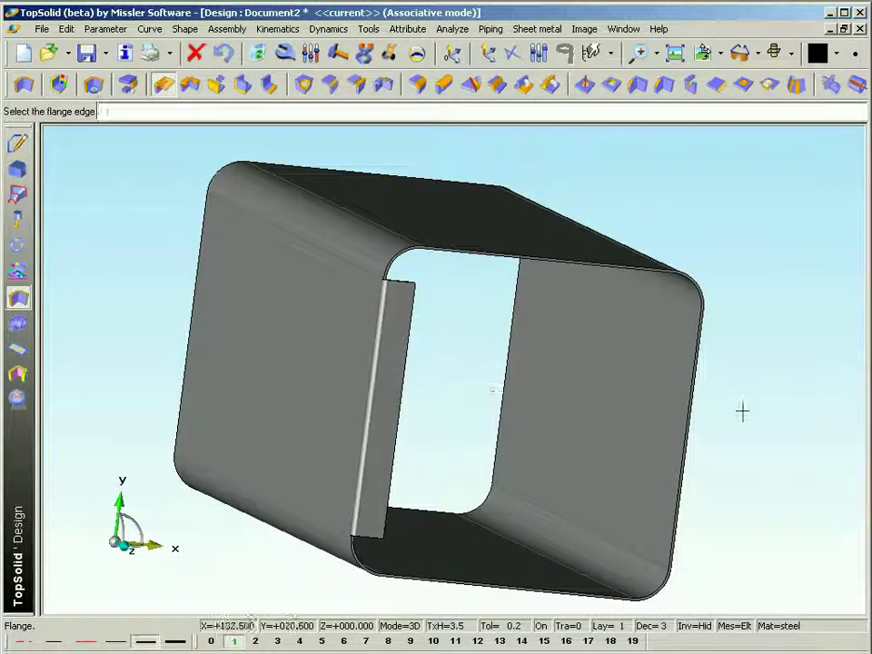
{"action": "left_click", "coordinate": [691, 402]}
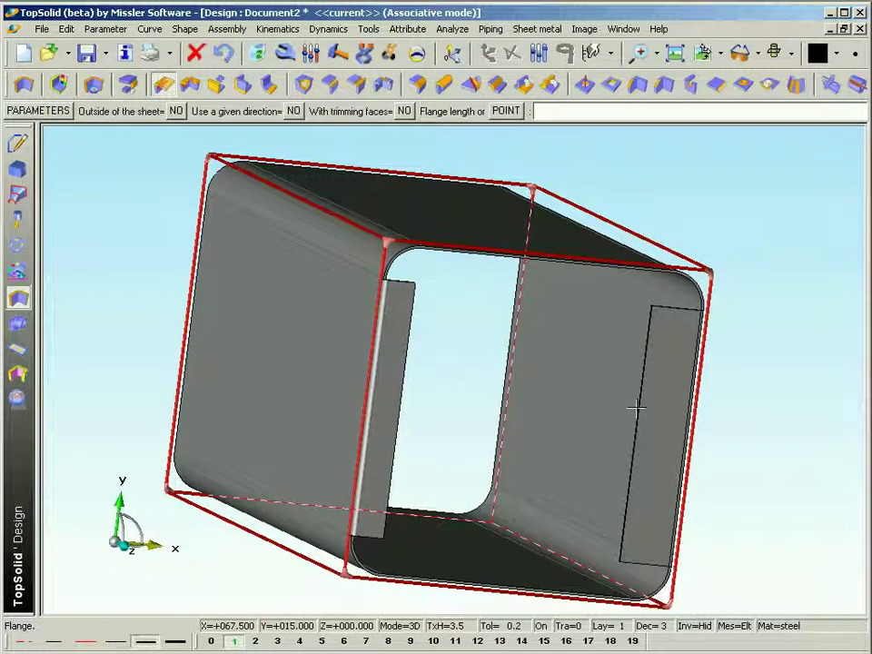
{"action": "key", "text": "Return"}
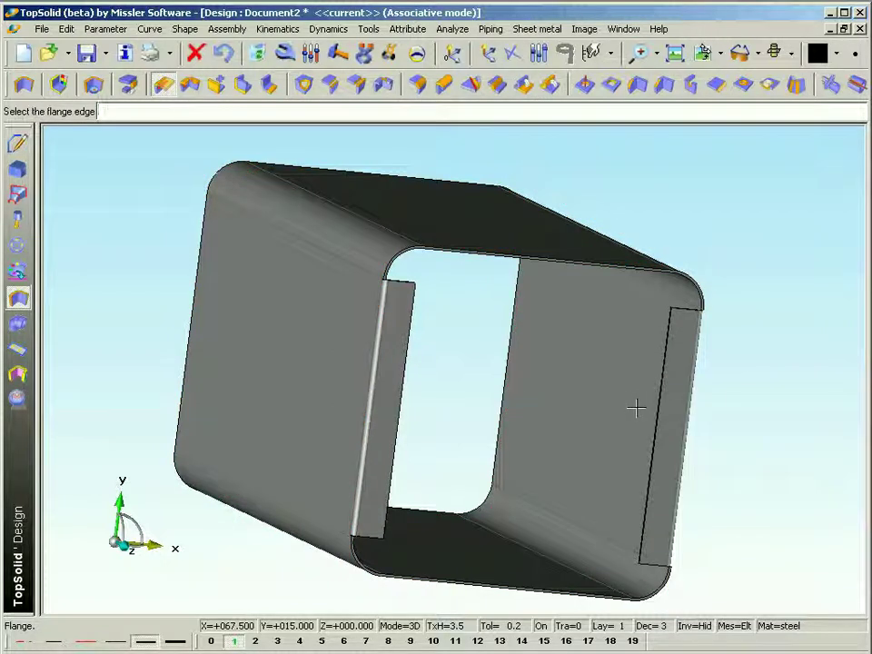
Display layer 0 together with layer 1 and inspect the joint between the hopper and the duct flanges
{"action": "middle_click_drag", "start_coordinate": [481, 432], "coordinate": [499, 422]}
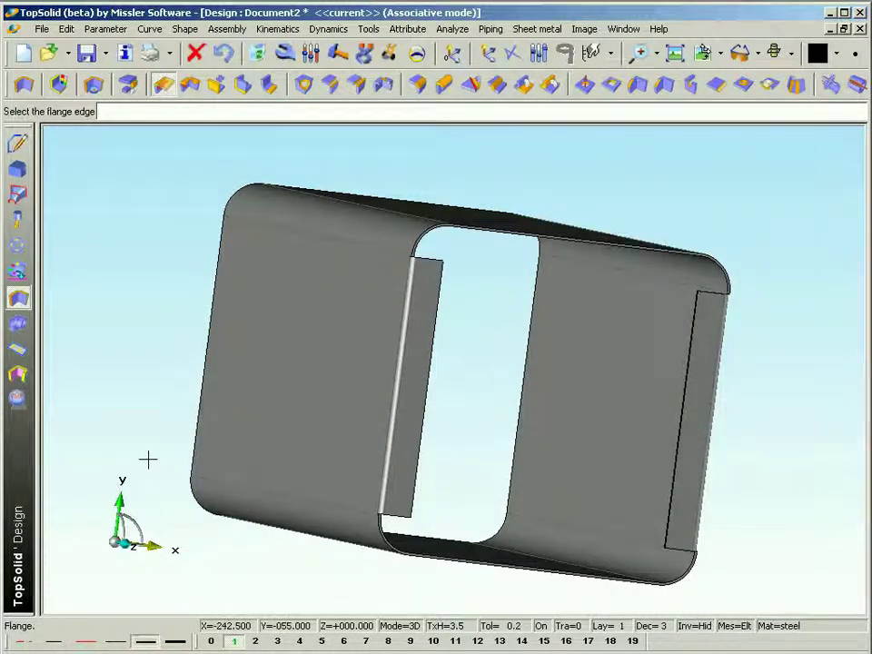
{"action": "left_click", "coordinate": [122, 482]}
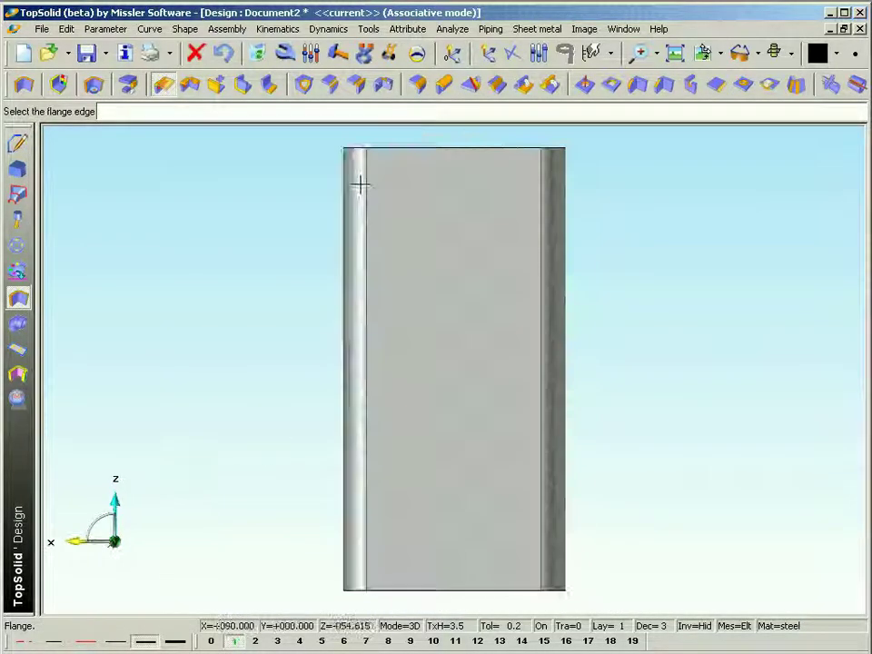
{"action": "middle_click_drag", "start_coordinate": [362, 171], "coordinate": [357, 209]}
{"action": "scroll", "coordinate": [330, 354], "scroll_direction": "down", "scroll_amount": 3}
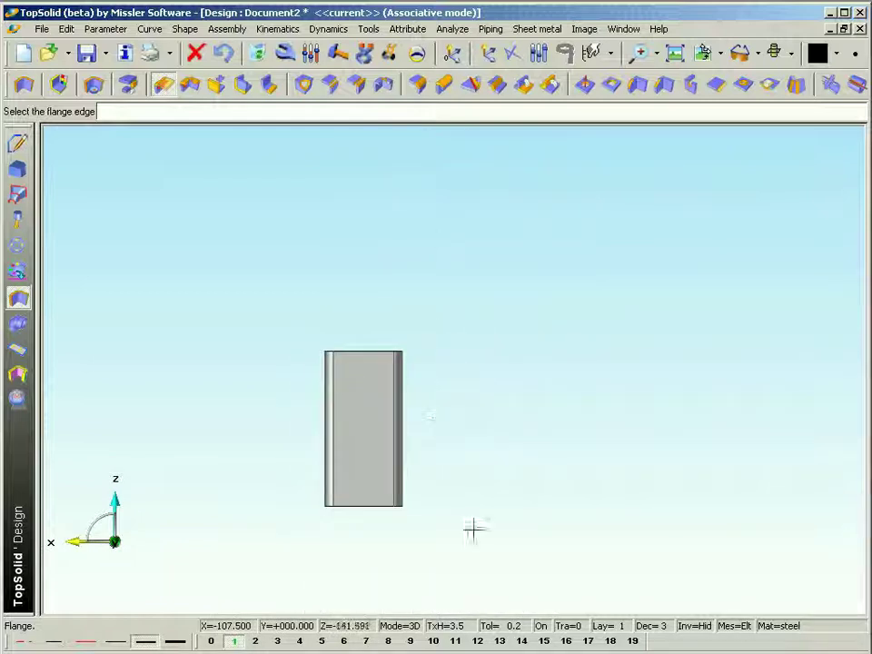
{"action": "left_click", "coordinate": [214, 642]}
{"action": "scroll", "coordinate": [349, 275], "scroll_direction": "up", "scroll_amount": 3}
{"action": "scroll", "coordinate": [346, 403], "scroll_direction": "up", "scroll_amount": 2}
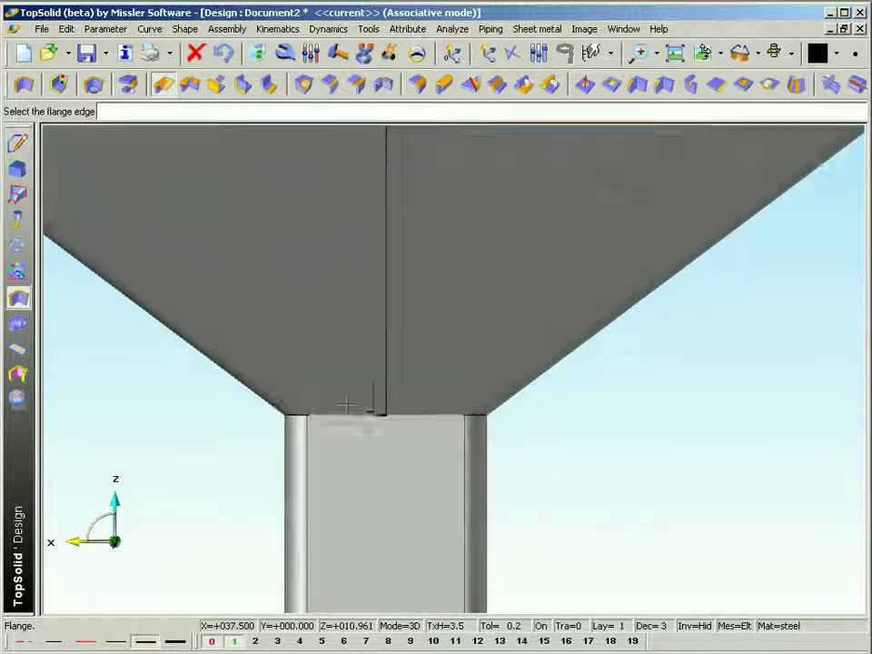
{"action": "scroll", "coordinate": [446, 419], "scroll_direction": "up", "scroll_amount": 3}
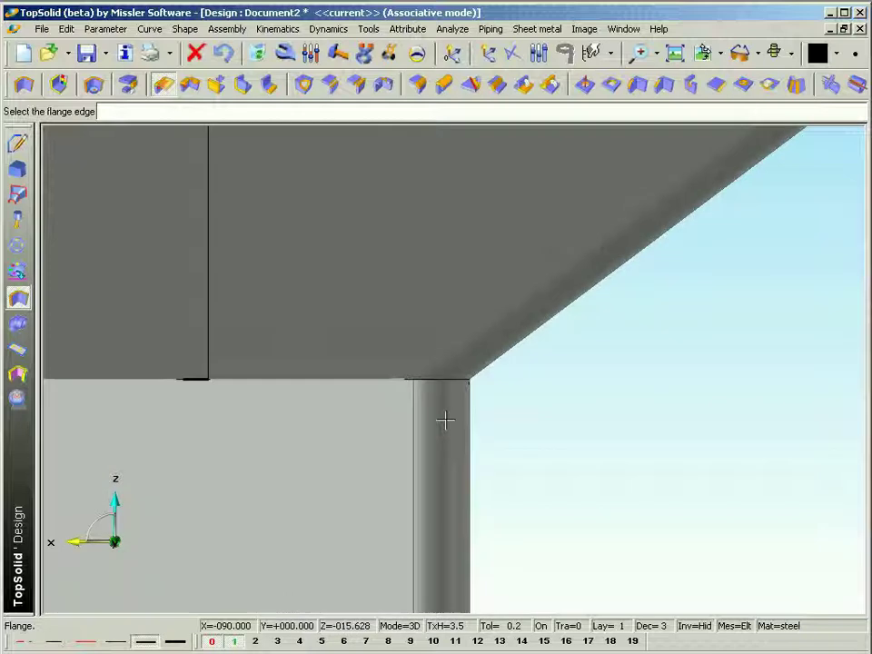
{"action": "scroll", "coordinate": [444, 419], "scroll_direction": "down", "scroll_amount": 5}
{"action": "middle_click_drag", "start_coordinate": [445, 442], "coordinate": [501, 334]}
{"action": "scroll", "coordinate": [446, 356], "scroll_direction": "up", "scroll_amount": 6}
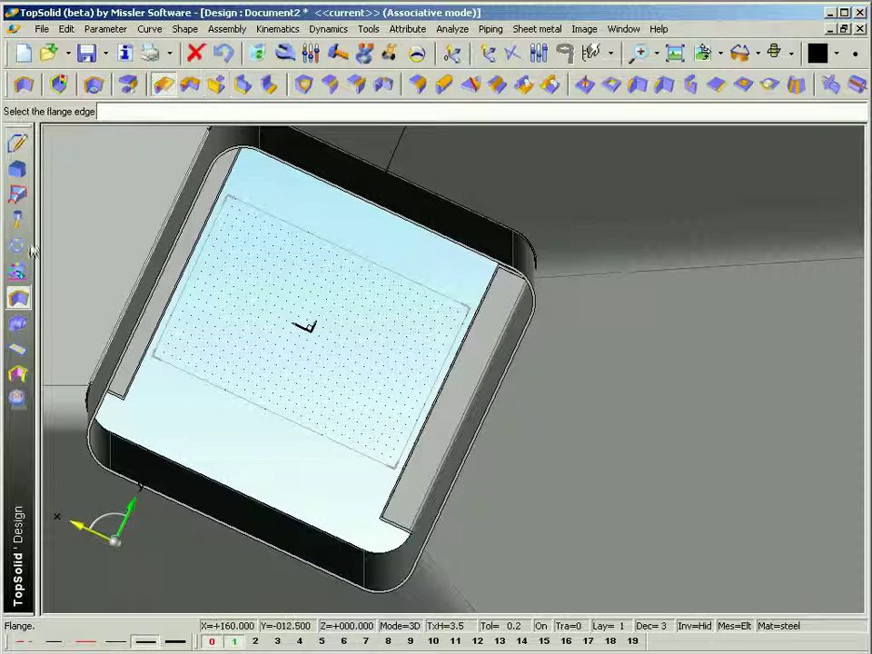
Start a rivet fastening process with the AFNOR standard and the Protruding head blind rivet variant
{"action": "left_click", "coordinate": [17, 249]}
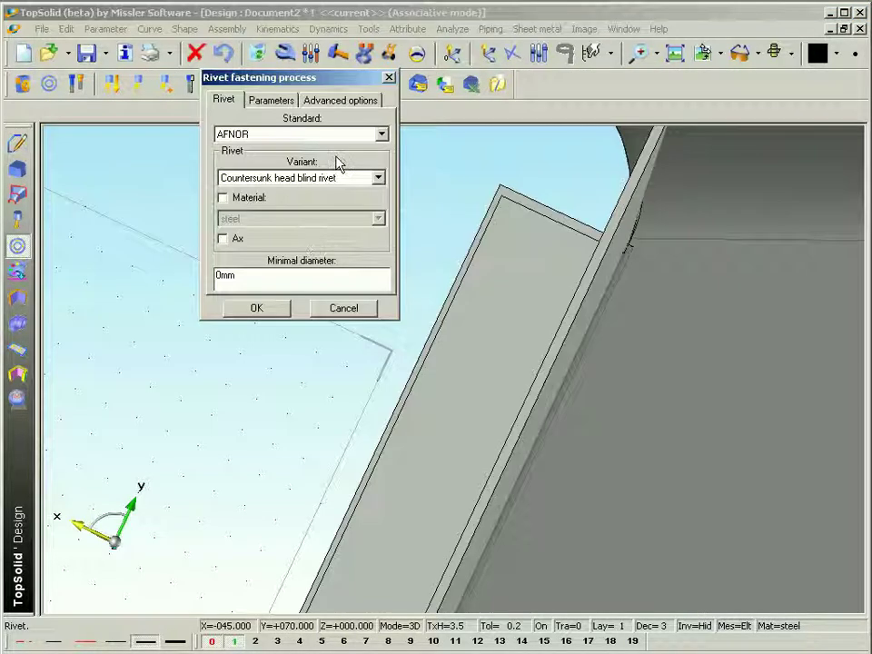
{"action": "left_click", "coordinate": [378, 177]}
{"action": "left_click", "coordinate": [300, 205]}
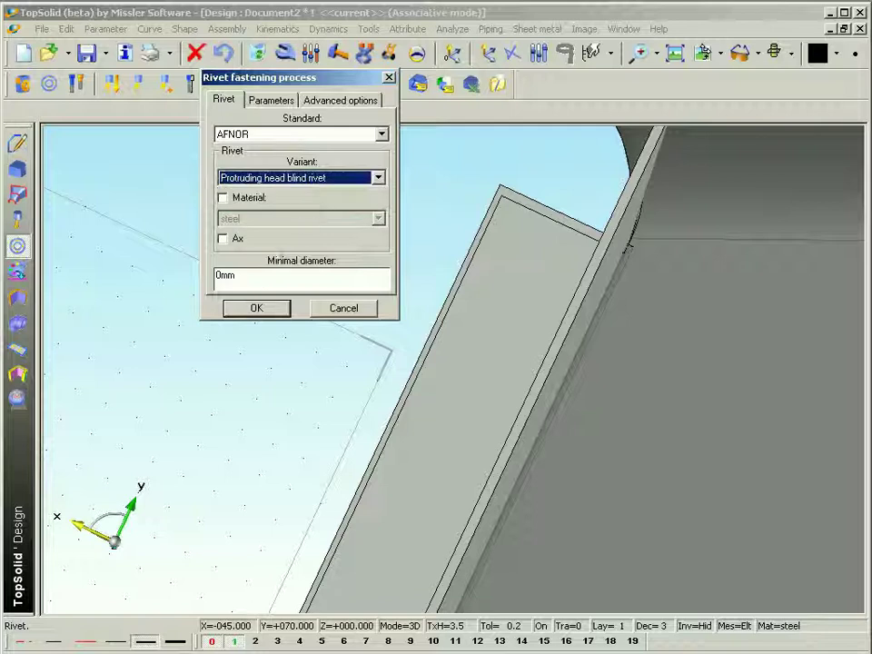
{"action": "left_click", "coordinate": [257, 310]}
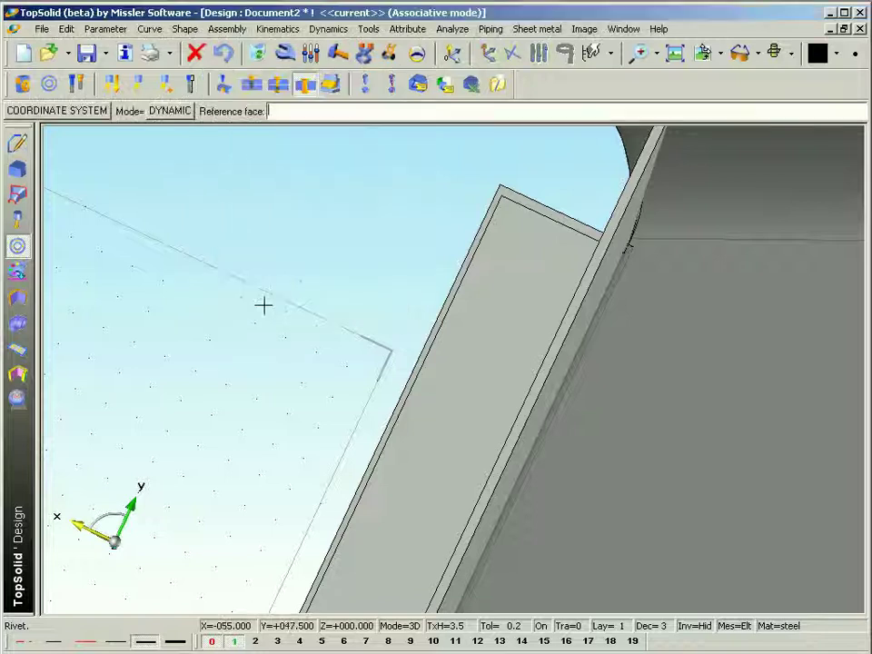
Position the rivet on the duct flange 15 mm from its end edge and 8.5 mm from its long edge, fastening the hopper as the other part
{"action": "left_click", "coordinate": [511, 315]}
{"action": "left_click", "coordinate": [495, 332]}
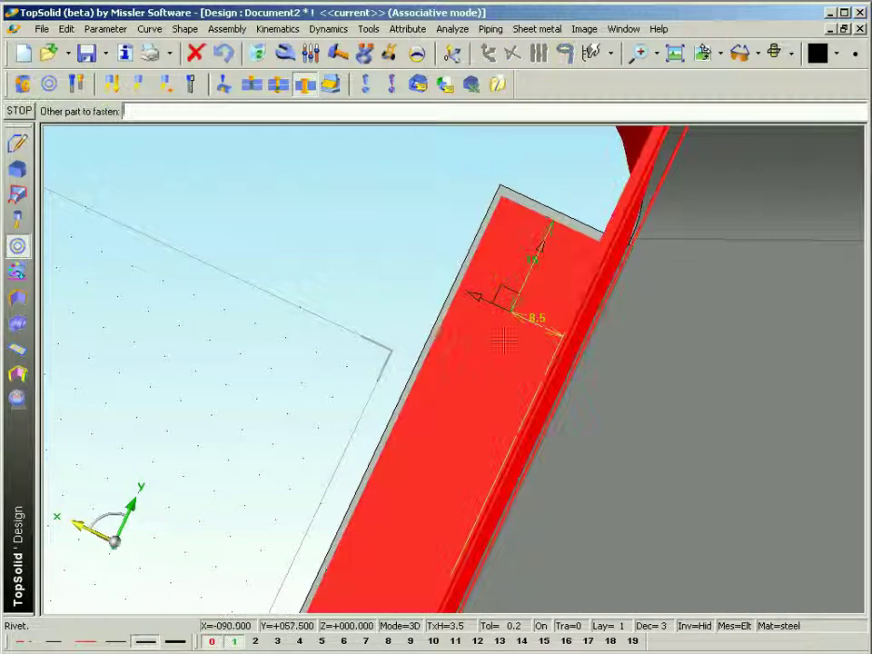
{"action": "left_click", "coordinate": [707, 354]}
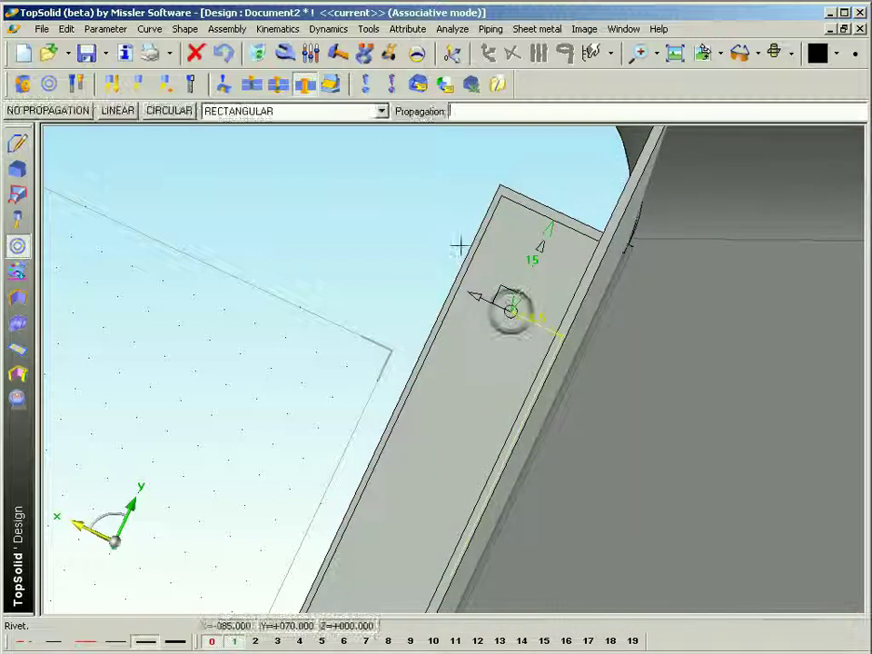
Set the rivet's propagation to a multiplication of propagations, with a linear constraint as propagation number 1
{"action": "left_click", "coordinate": [382, 110]}
{"action": "left_click", "coordinate": [273, 248]}
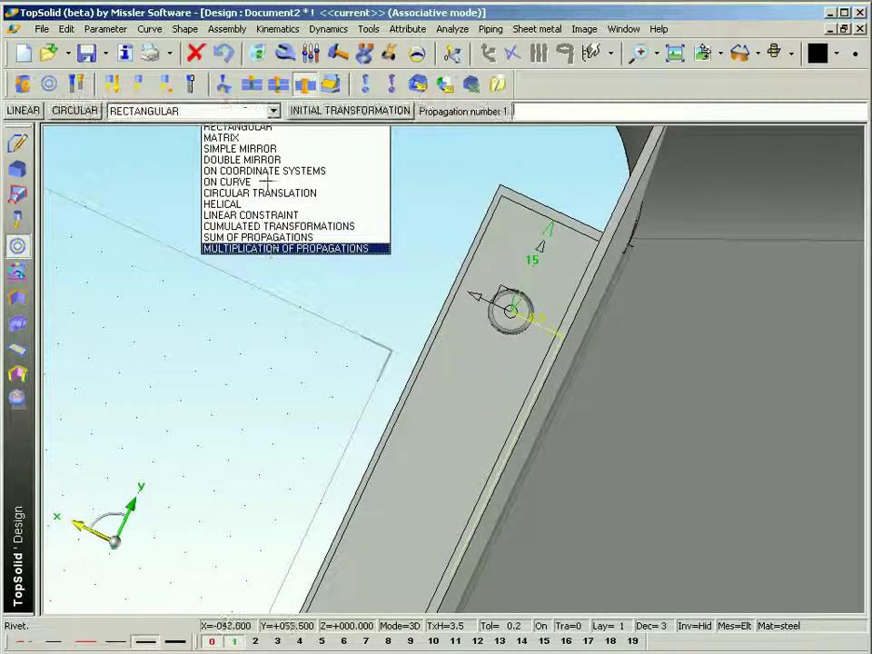
{"action": "left_click", "coordinate": [273, 111]}
{"action": "left_click", "coordinate": [157, 214]}
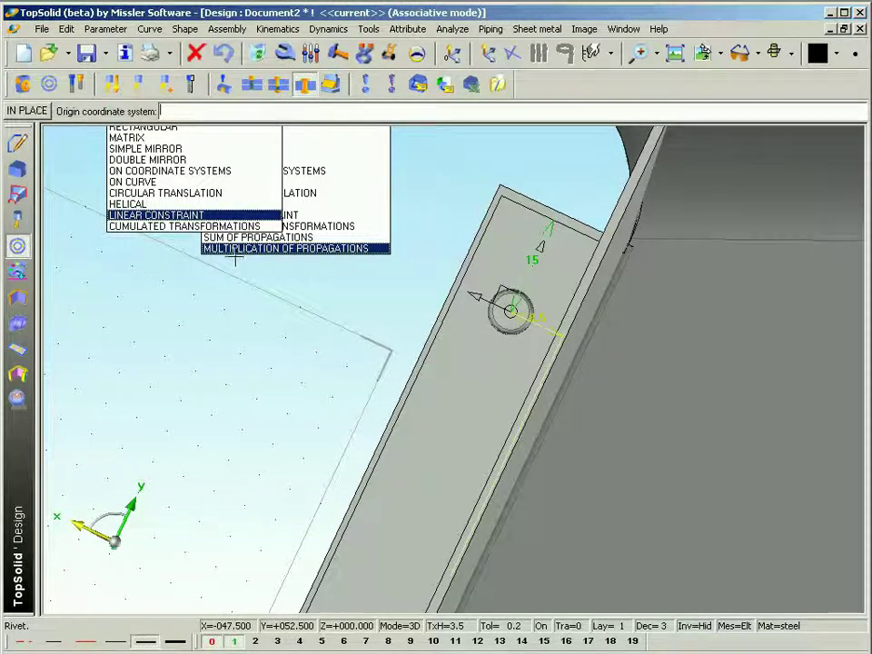
Define the linear constraint from the placed rivet, with the duct flange face as support and its nearby short edge as start
{"action": "scroll", "coordinate": [235, 257], "scroll_direction": "down", "scroll_amount": 2}
{"action": "scroll", "coordinate": [236, 257], "scroll_direction": "up", "scroll_amount": 1}
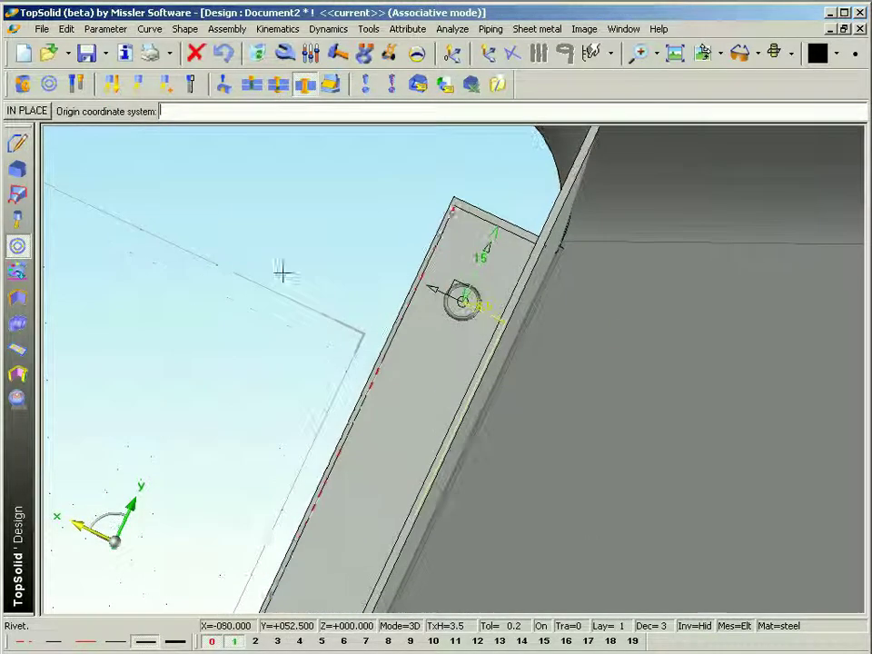
{"action": "left_click", "coordinate": [463, 288]}
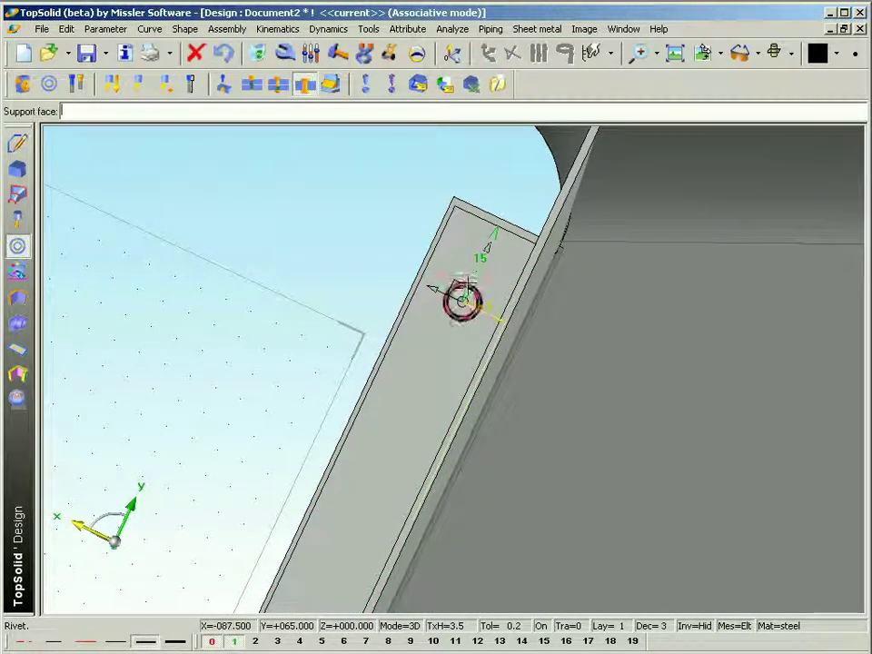
{"action": "left_click", "coordinate": [472, 240]}
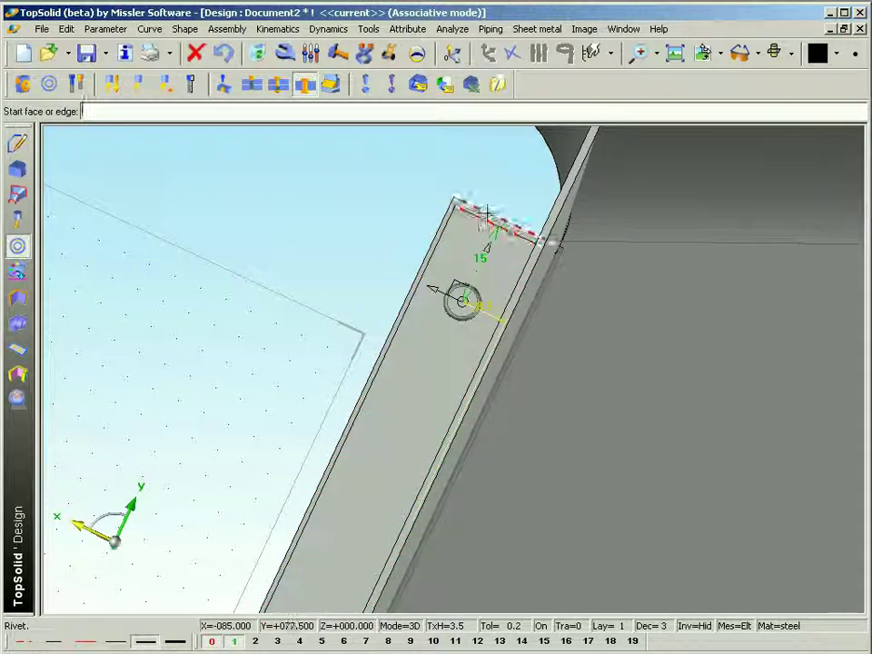
{"action": "left_click", "coordinate": [478, 221]}
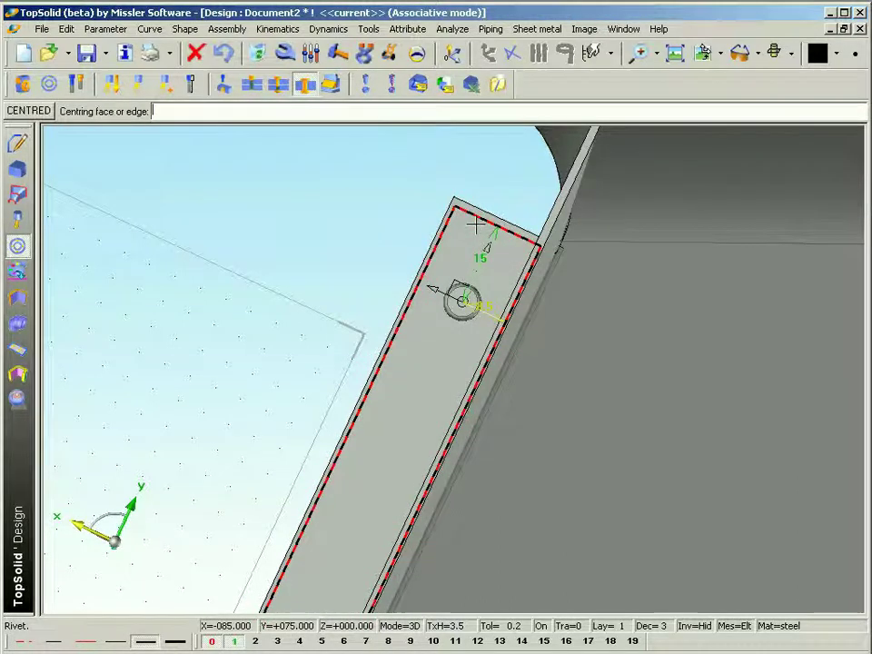
Use the flange's opposite short edge as the end reference and distribute 4 rivets by distance, 15 mm from the start and the end
{"action": "middle_click_drag", "start_coordinate": [479, 221], "coordinate": [311, 222]}
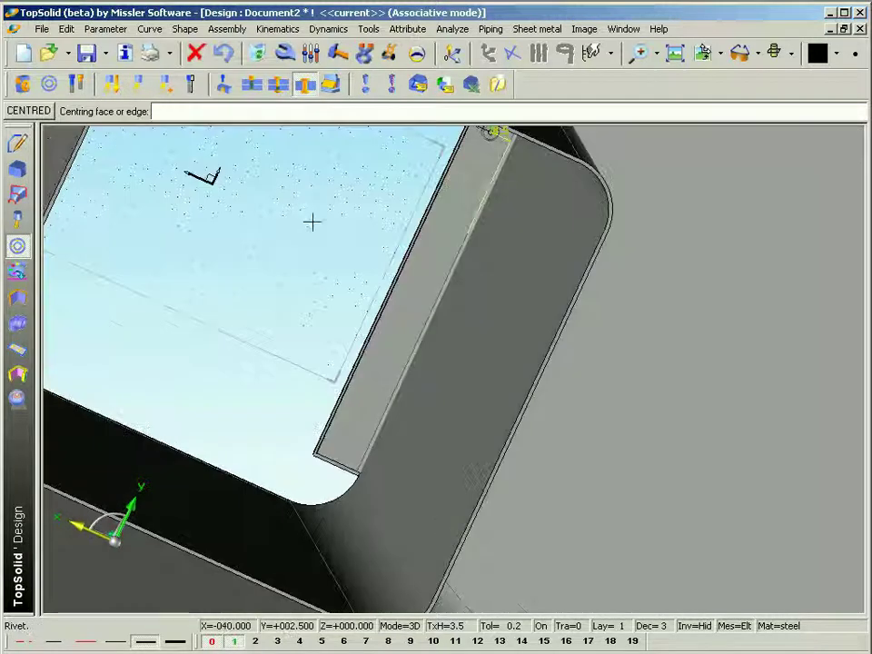
{"action": "middle_click", "coordinate": [311, 222]}
{"action": "left_click", "coordinate": [332, 468]}
{"action": "type", "text": "15mm"}
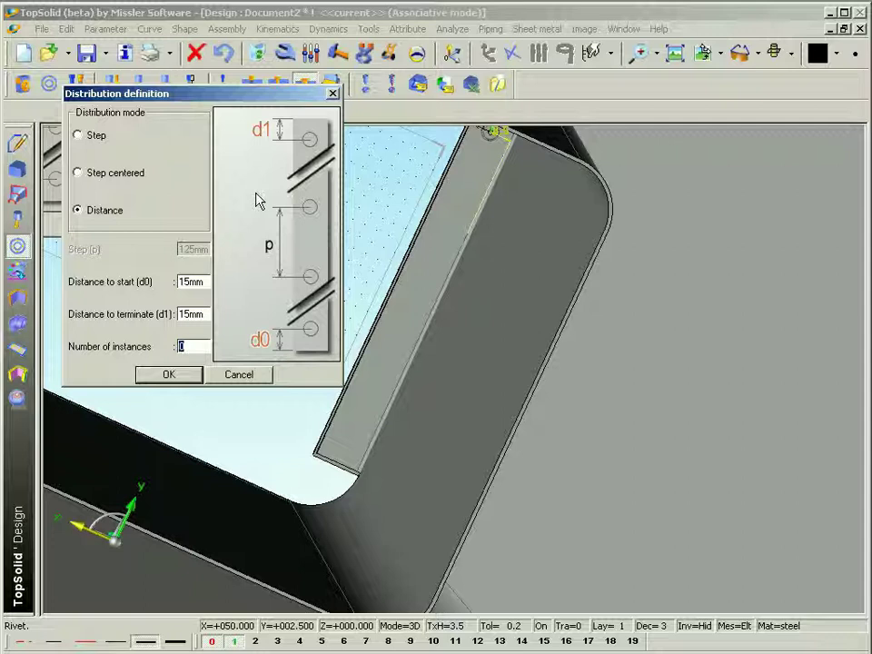
{"action": "key", "text": "Return"}
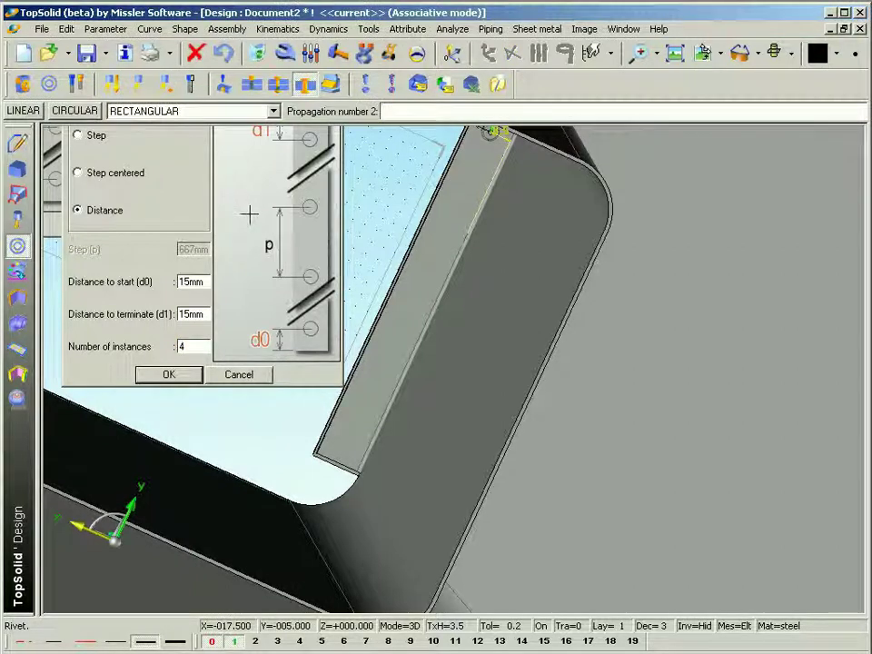
Add a simple mirror about the YZ plane as propagation number 2 and complete the rivet propagation
{"action": "scroll", "coordinate": [250, 211], "scroll_direction": "down", "scroll_amount": 1}
{"action": "left_click", "coordinate": [273, 112]}
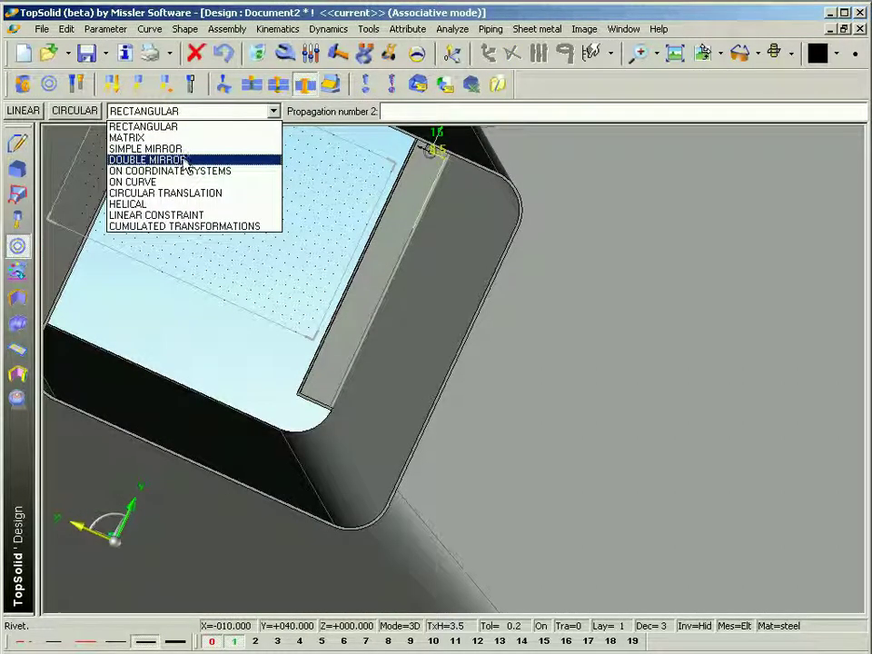
{"action": "left_click", "coordinate": [177, 146]}
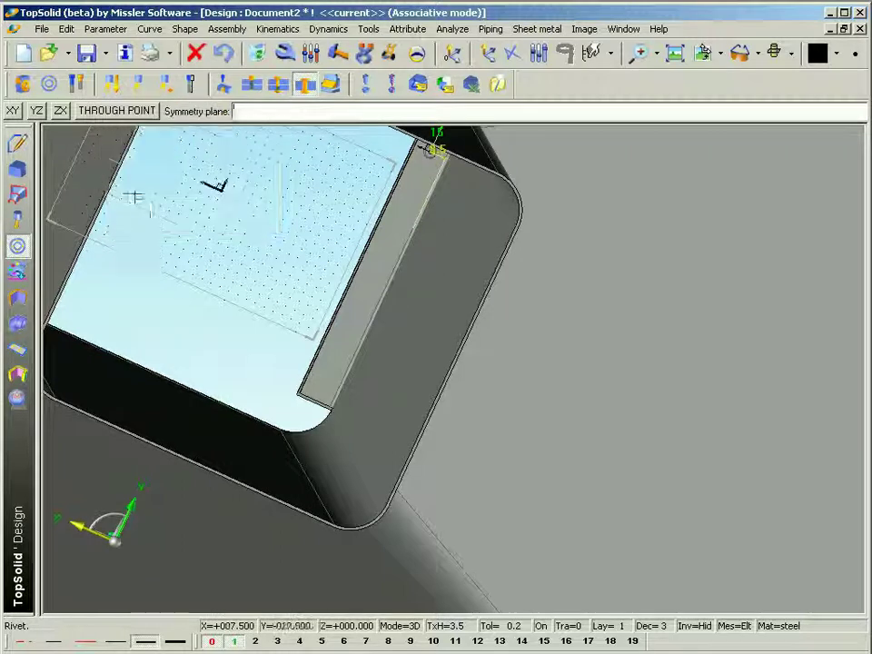
{"action": "left_click", "coordinate": [35, 110]}
{"action": "left_click", "coordinate": [304, 110]}
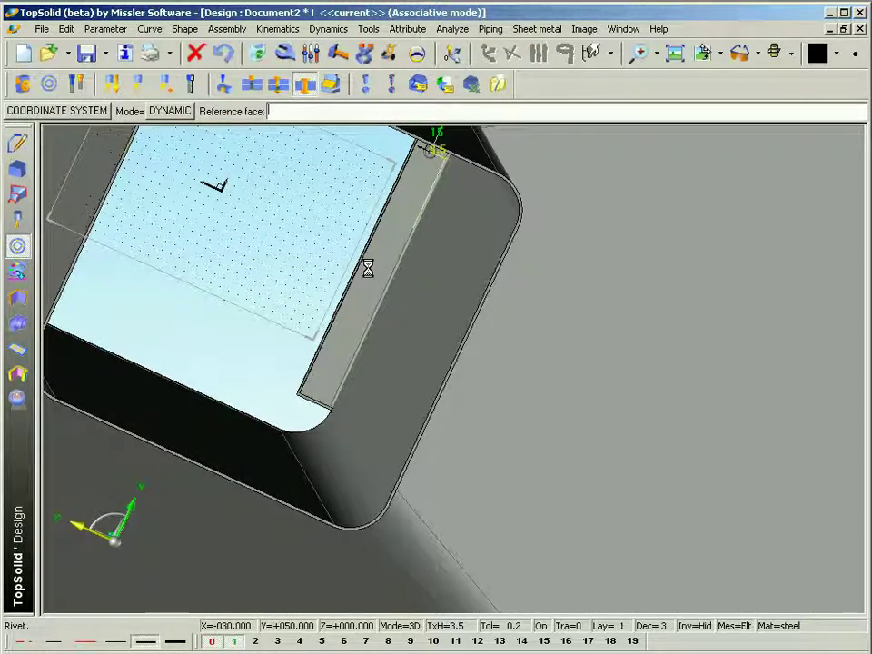
Examine the rivets along the flanges inside the duct opening and the outside of the duct
{"action": "scroll", "coordinate": [373, 278], "scroll_direction": "down", "scroll_amount": 1}
{"action": "scroll", "coordinate": [321, 276], "scroll_direction": "down", "scroll_amount": 1}
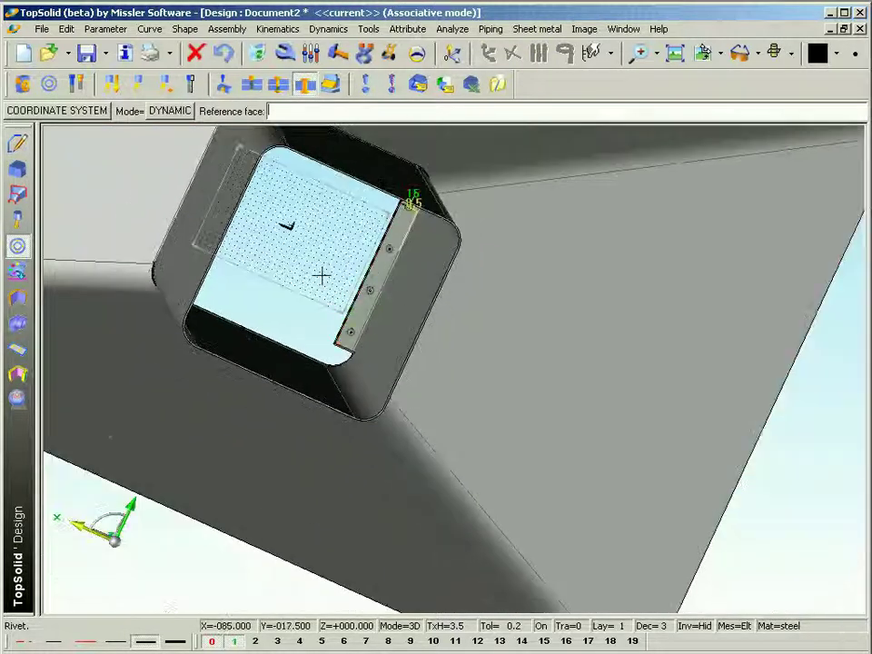
{"action": "middle_click_drag", "start_coordinate": [322, 276], "coordinate": [401, 399]}
{"action": "middle_click_drag", "start_coordinate": [366, 350], "coordinate": [365, 350]}
{"action": "scroll", "coordinate": [413, 424], "scroll_direction": "up", "scroll_amount": 2}
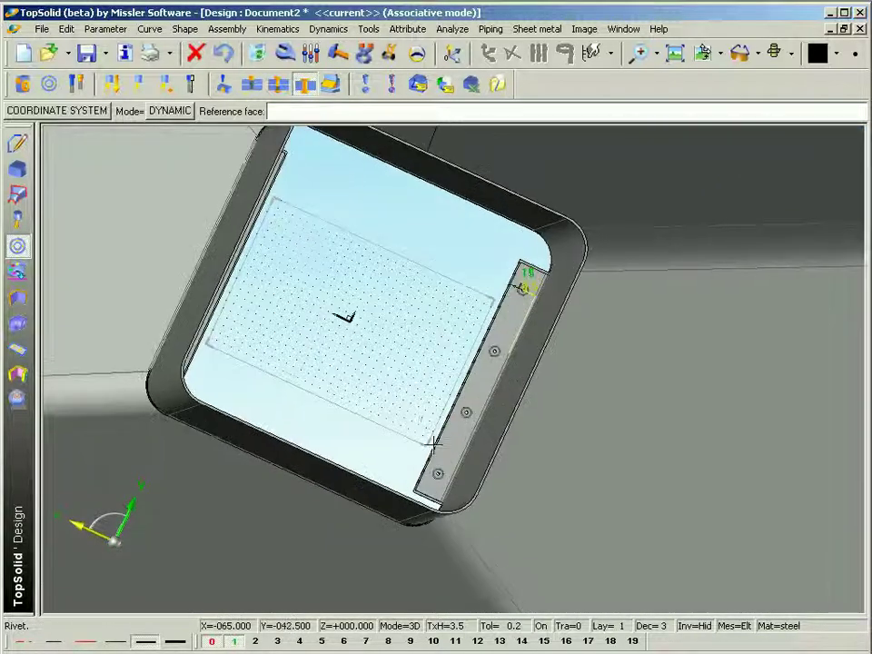
{"action": "scroll", "coordinate": [435, 442], "scroll_direction": "up", "scroll_amount": 2}
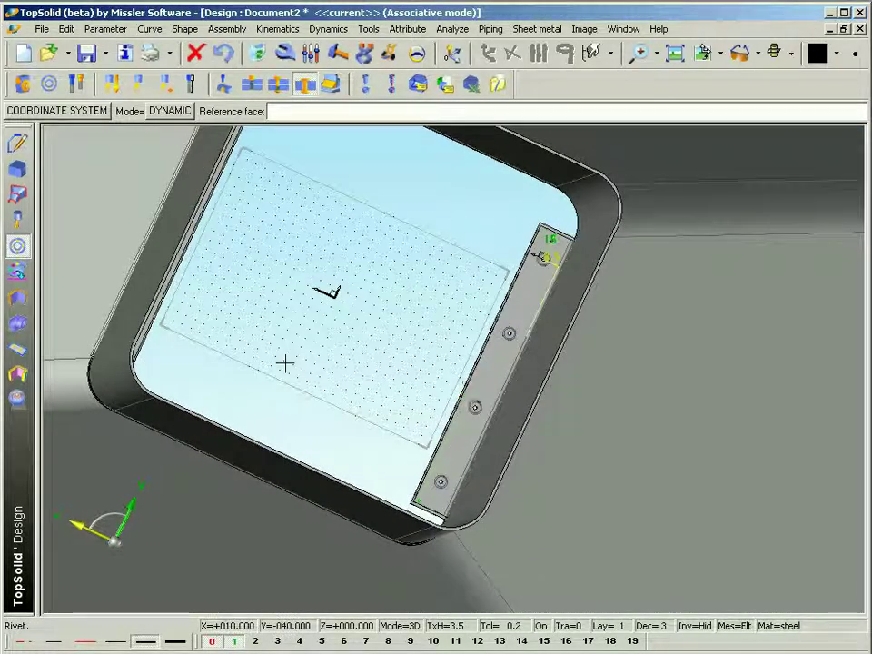
{"action": "scroll", "coordinate": [285, 364], "scroll_direction": "down", "scroll_amount": 2}
{"action": "scroll", "coordinate": [346, 346], "scroll_direction": "down", "scroll_amount": 2}
{"action": "middle_click_drag", "start_coordinate": [477, 327], "coordinate": [418, 264]}
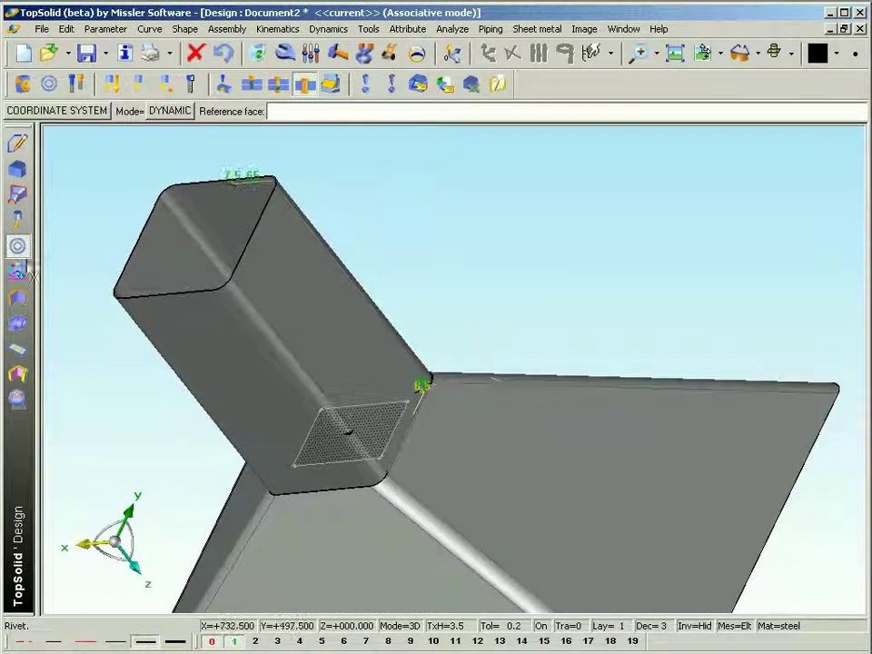
Start a form via component on the duct, choosing the Standard louver from the SHEETMETAL3D forms
{"action": "left_click", "coordinate": [16, 296]}
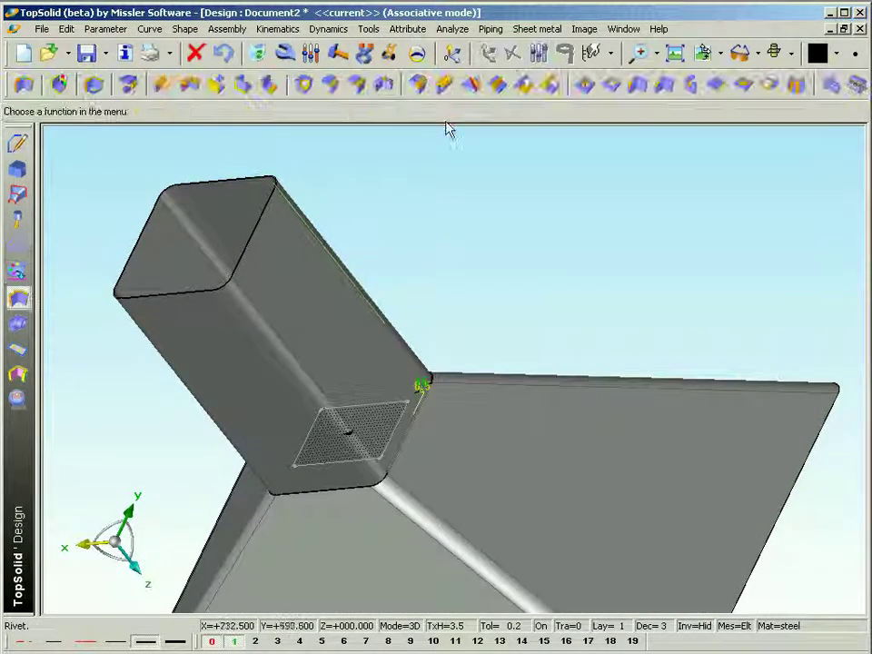
{"action": "left_click", "coordinate": [743, 86]}
{"action": "left_click", "coordinate": [290, 243]}
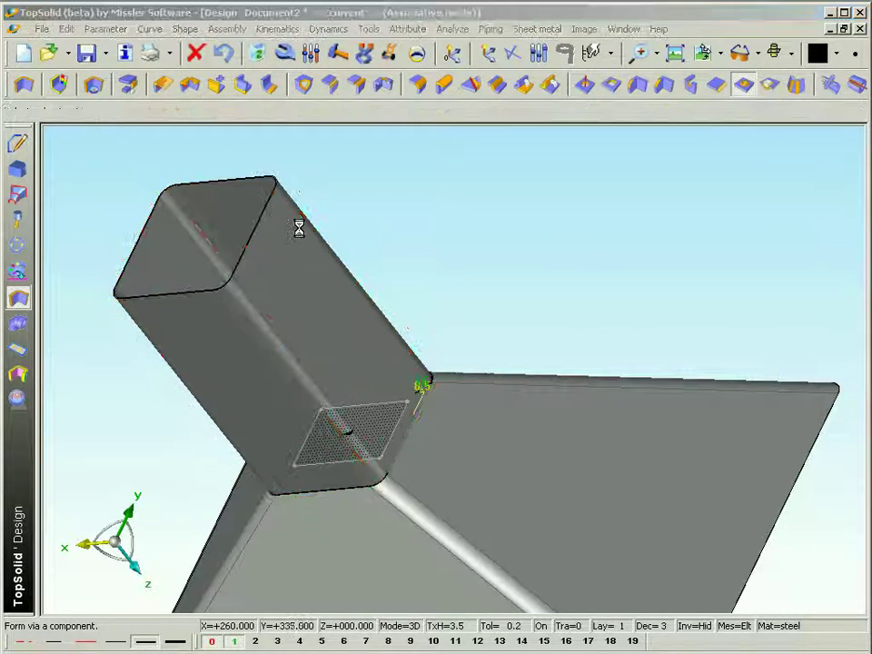
{"action": "left_click", "coordinate": [214, 213]}
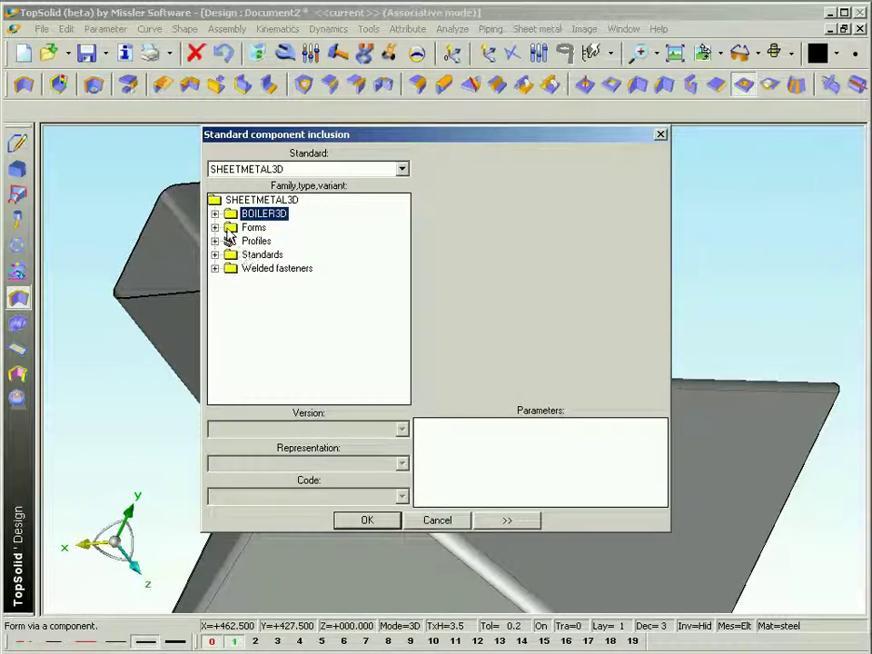
{"action": "left_click", "coordinate": [216, 227]}
{"action": "double_click", "coordinate": [272, 363]}
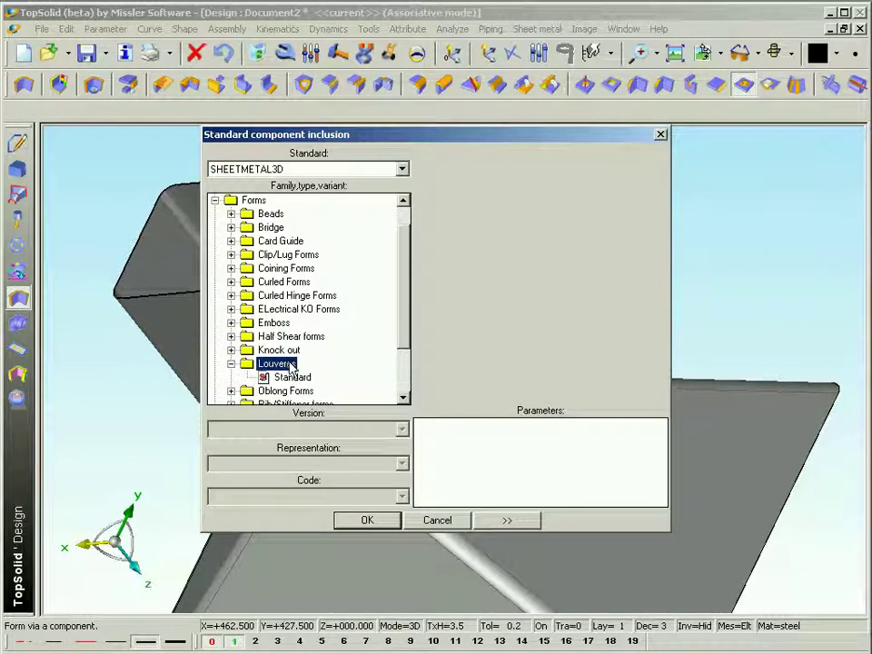
{"action": "left_click", "coordinate": [292, 377]}
{"action": "left_click", "coordinate": [367, 520]}
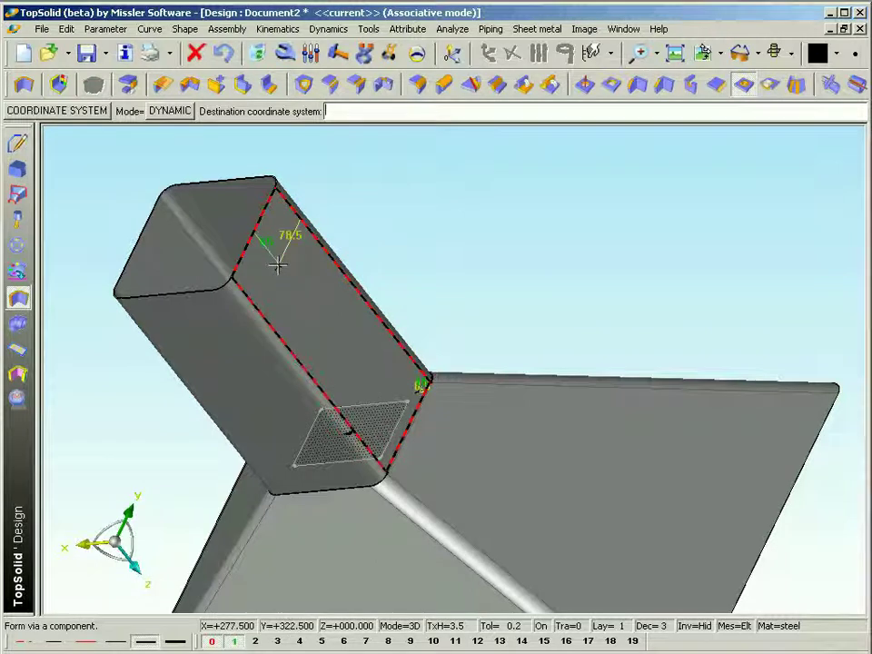
Place the louver near the open end of the duct's side face, about 78.5 mm from its long edge, rotated by 90 degrees
{"action": "left_click", "coordinate": [280, 264]}
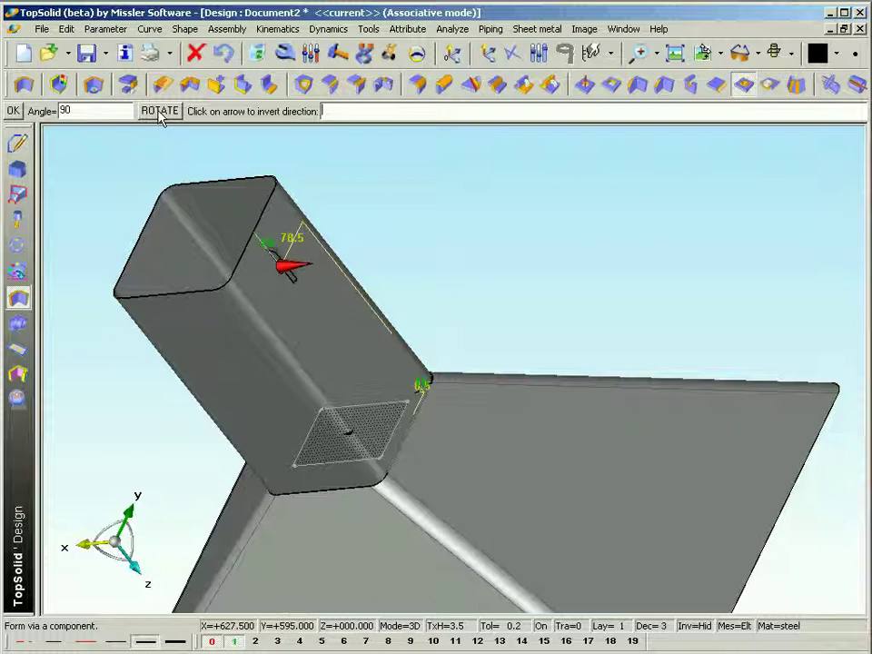
{"action": "left_click", "coordinate": [160, 115]}
{"action": "middle_click", "coordinate": [127, 153]}
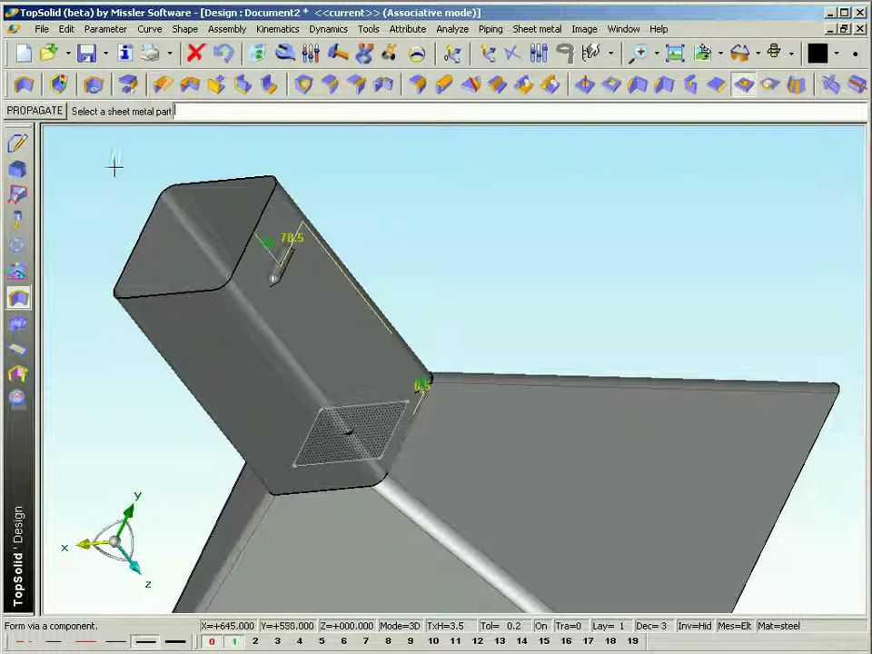
{"action": "middle_click", "coordinate": [112, 168]}
Propagate the louver with a multiplication of propagations, the first being linear along the duct's long edge with a total number of 4
{"action": "left_click", "coordinate": [287, 112]}
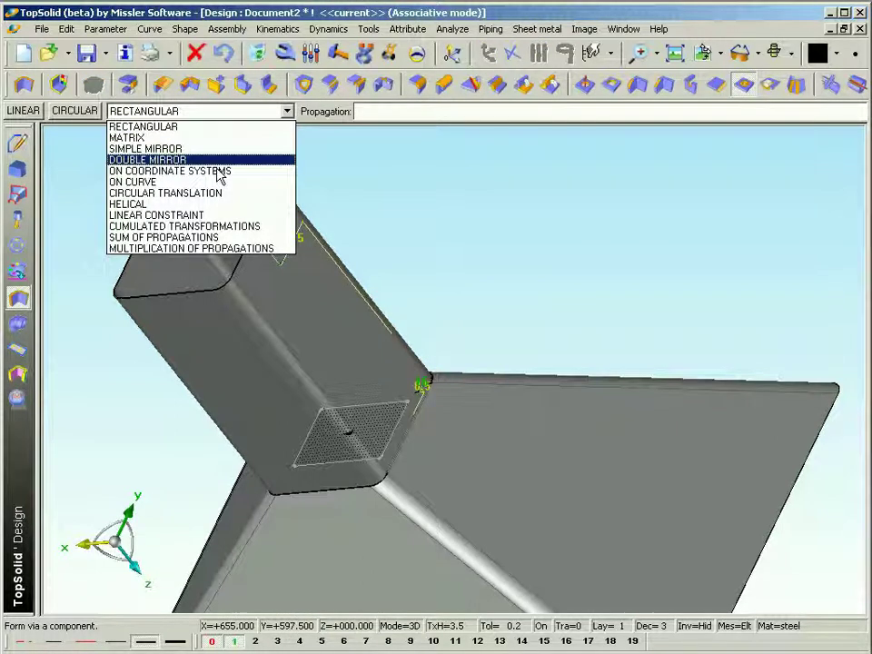
{"action": "left_click", "coordinate": [207, 248]}
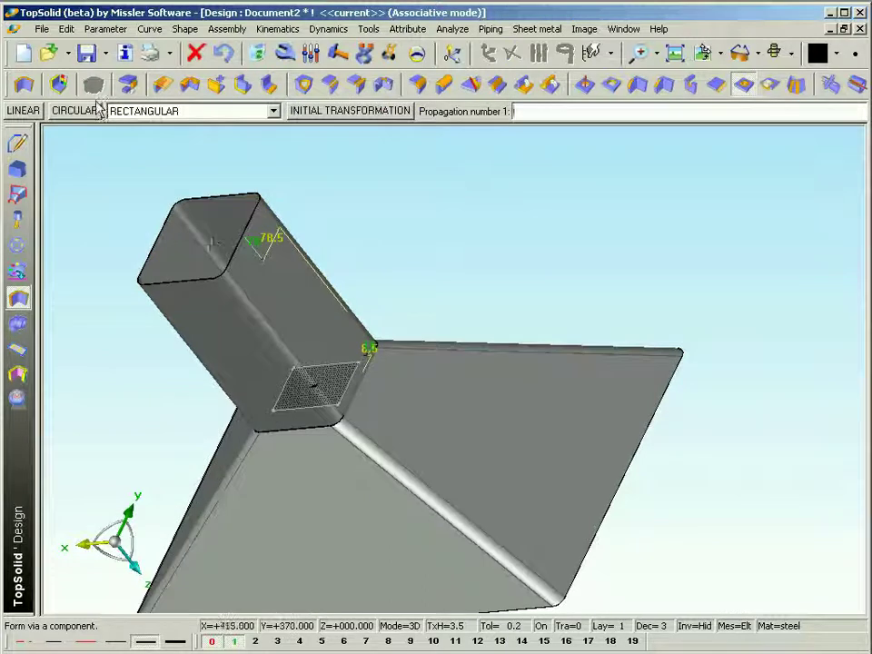
{"action": "left_click", "coordinate": [36, 113]}
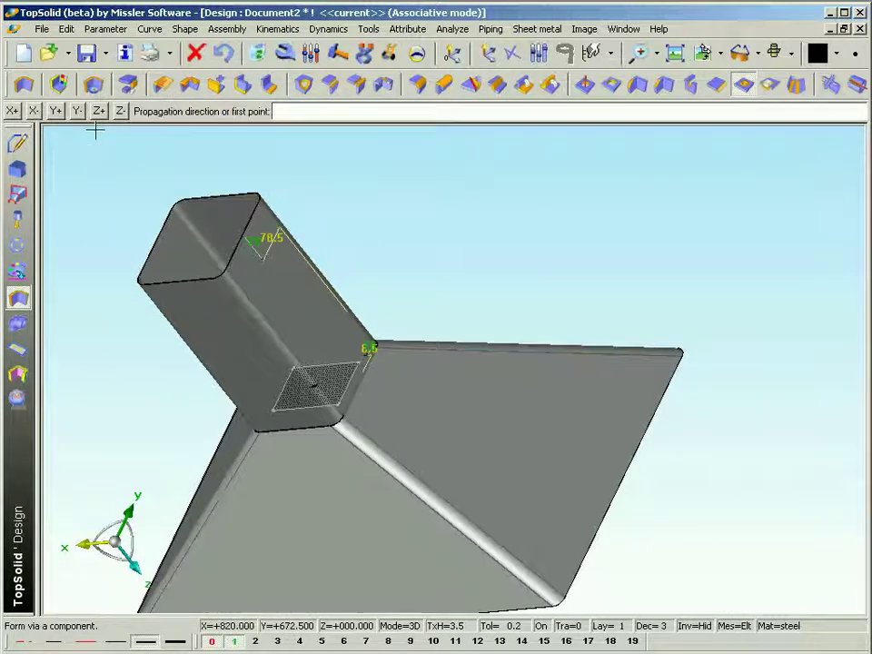
{"action": "left_click", "coordinate": [251, 305]}
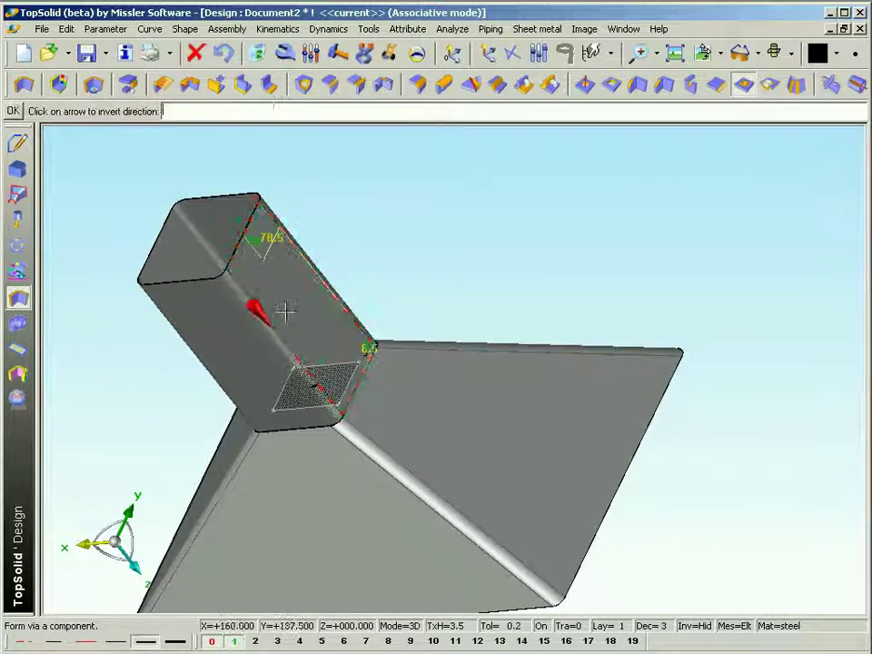
{"action": "left_click", "coordinate": [358, 180]}
{"action": "key", "text": "Return"}
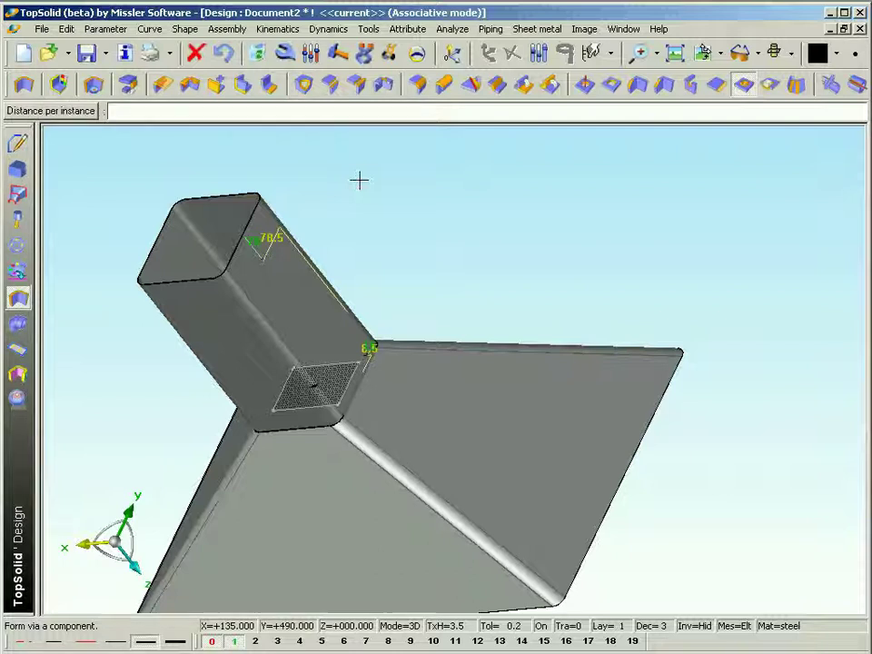
{"action": "key", "text": "Return"}
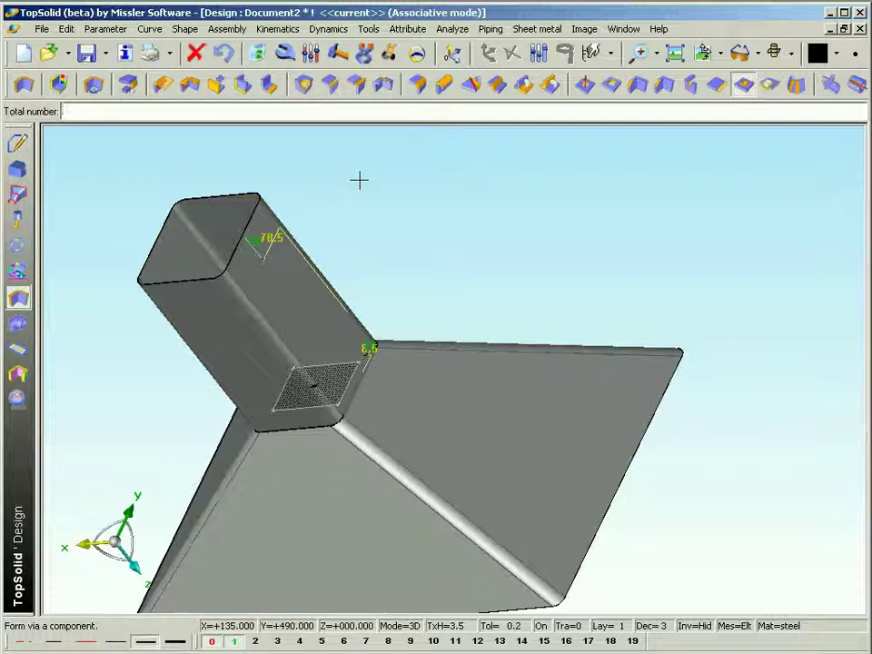
{"action": "type", "text": "4"}
{"action": "key", "text": "Return"}
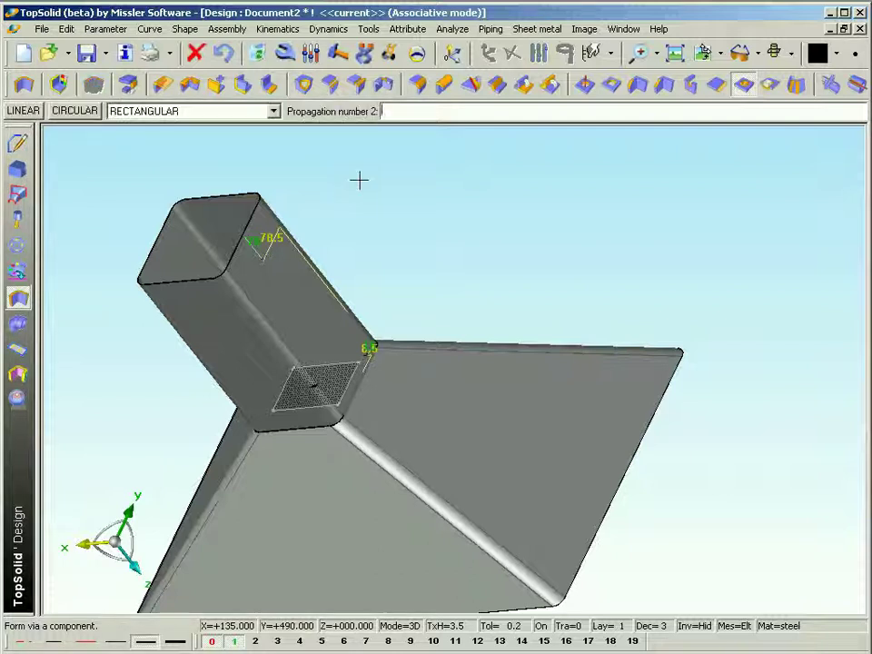
Add a simple mirror about the YZ plane as the louvers' propagation number 2 and complete the propagation
{"action": "left_click", "coordinate": [274, 111]}
{"action": "left_click", "coordinate": [145, 148]}
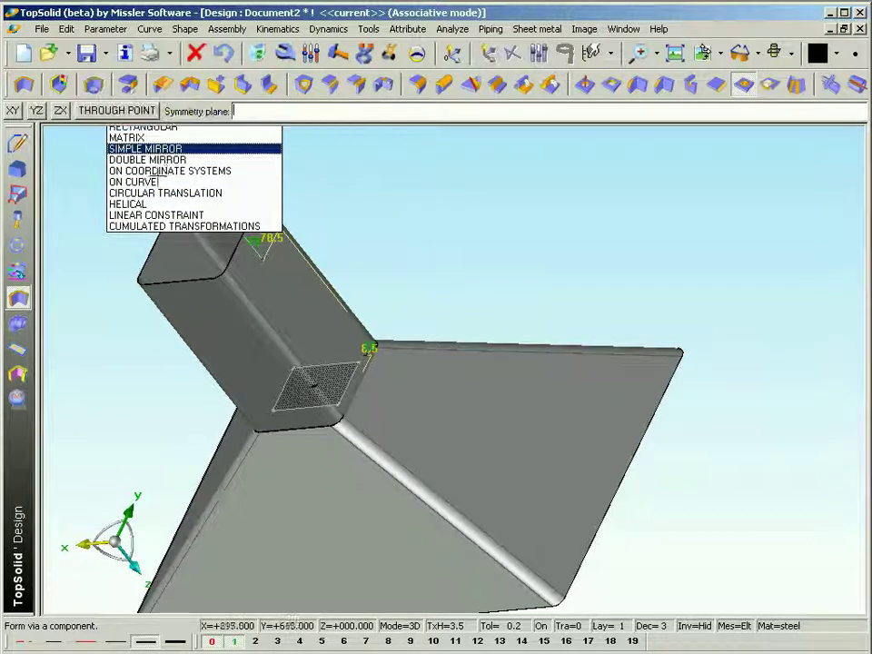
{"action": "scroll", "coordinate": [158, 174], "scroll_direction": "down", "scroll_amount": 1}
{"action": "left_click", "coordinate": [38, 113]}
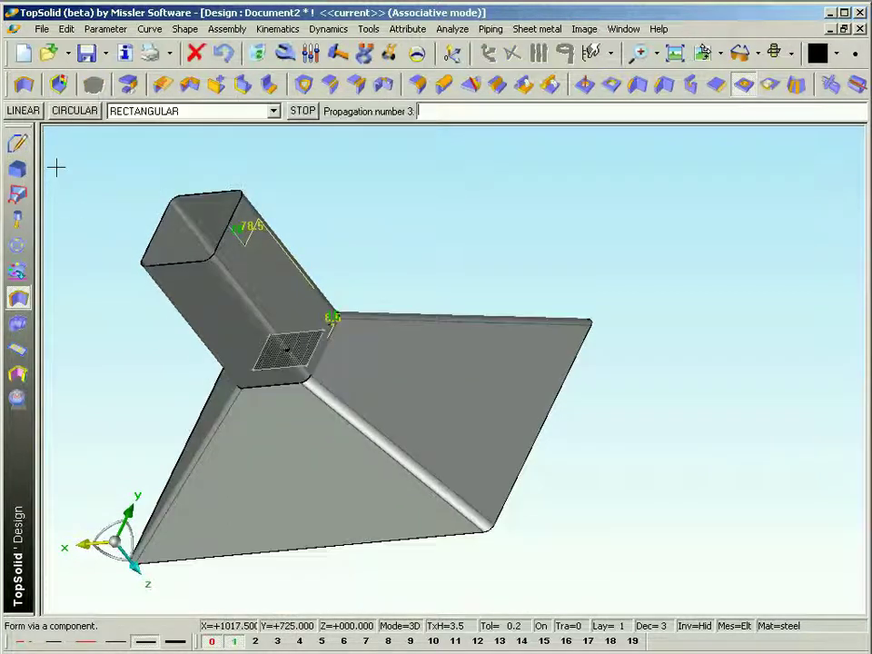
{"action": "left_click", "coordinate": [304, 114]}
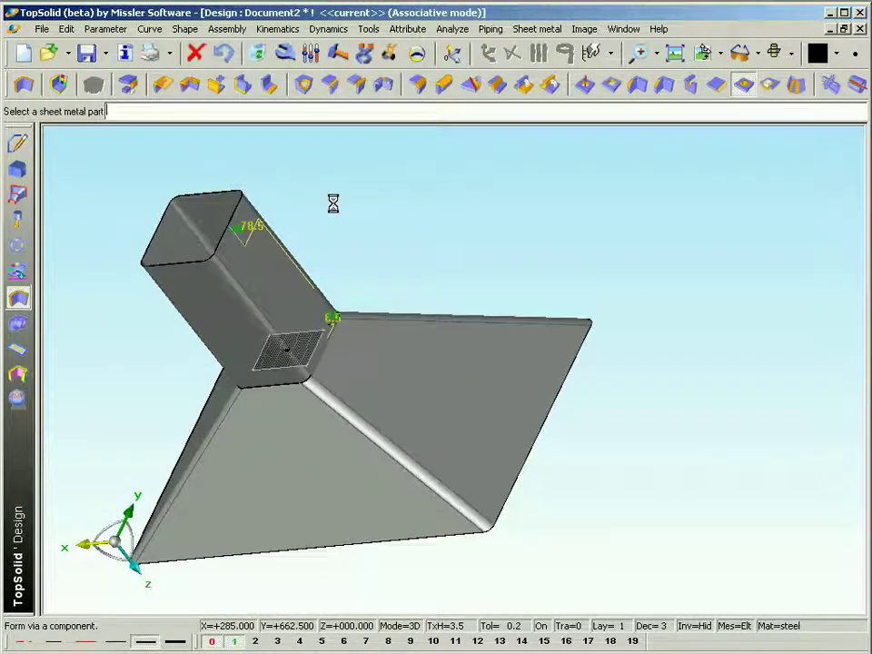
{"action": "scroll", "coordinate": [286, 257], "scroll_direction": "up", "scroll_amount": 2}
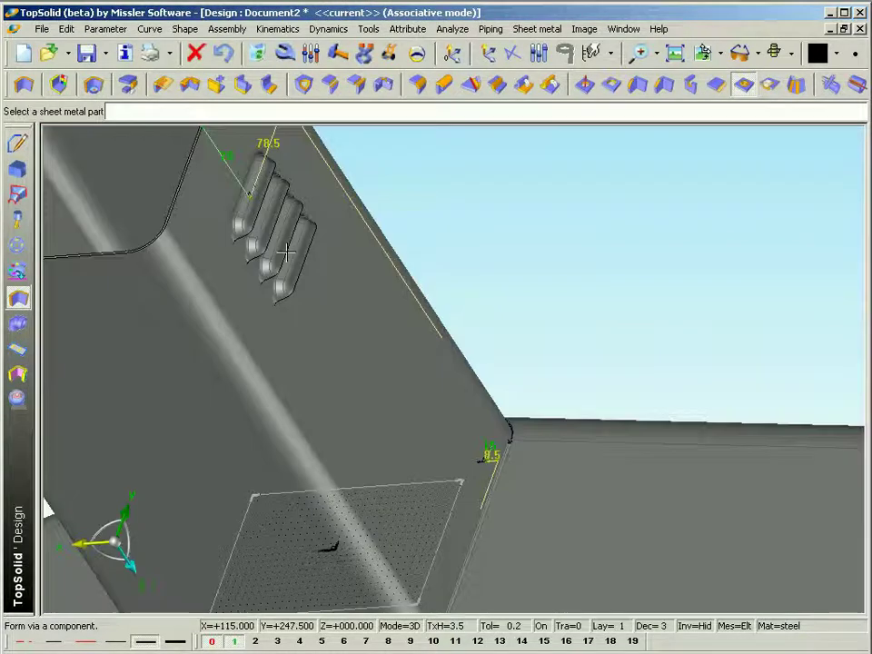
{"action": "scroll", "coordinate": [286, 255], "scroll_direction": "down", "scroll_amount": 2}
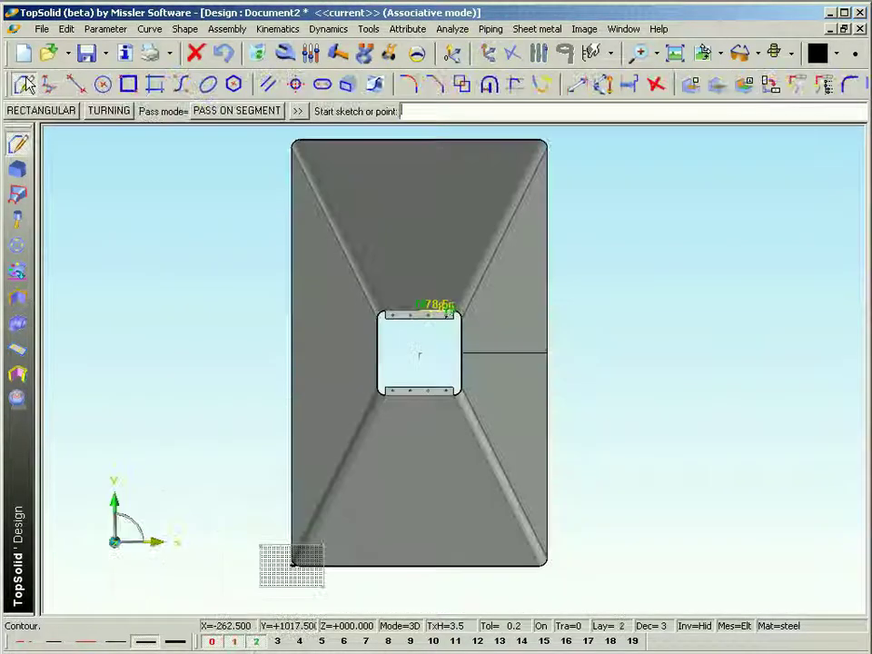
Sketch a rectangular contour inside the hopper's wide opening outline
{"action": "left_click", "coordinate": [40, 112]}
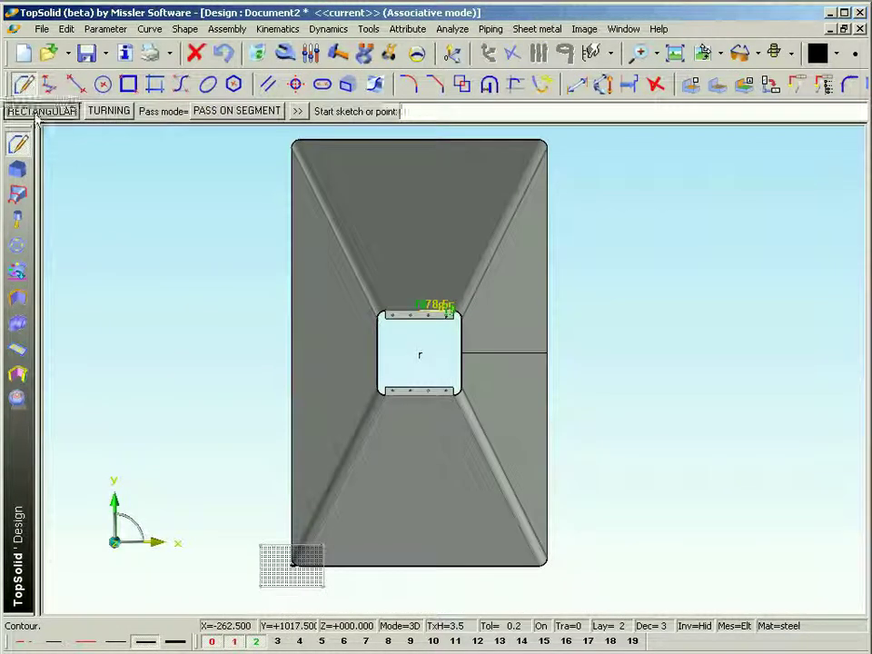
{"action": "left_click", "coordinate": [320, 526]}
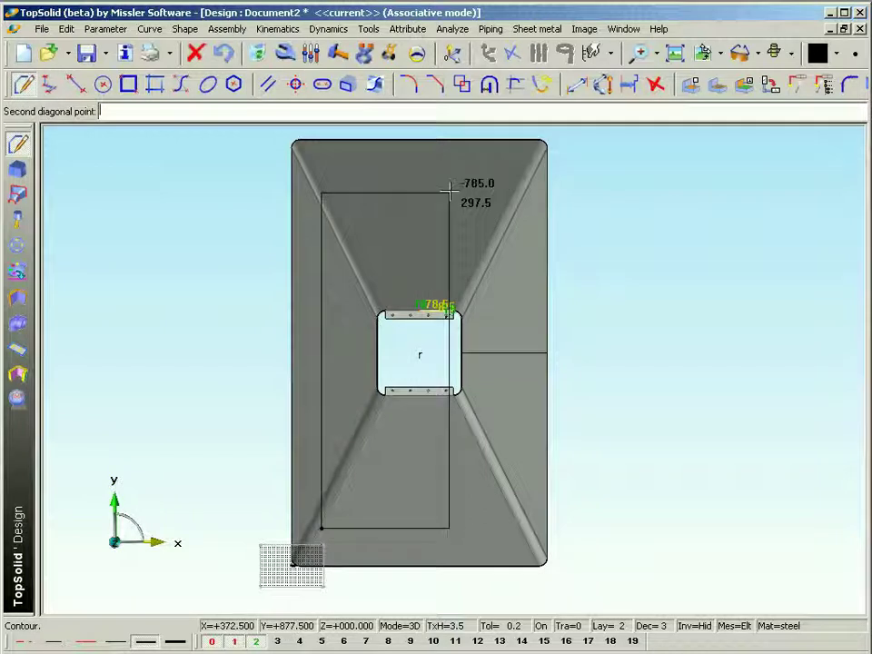
{"action": "left_click", "coordinate": [511, 178]}
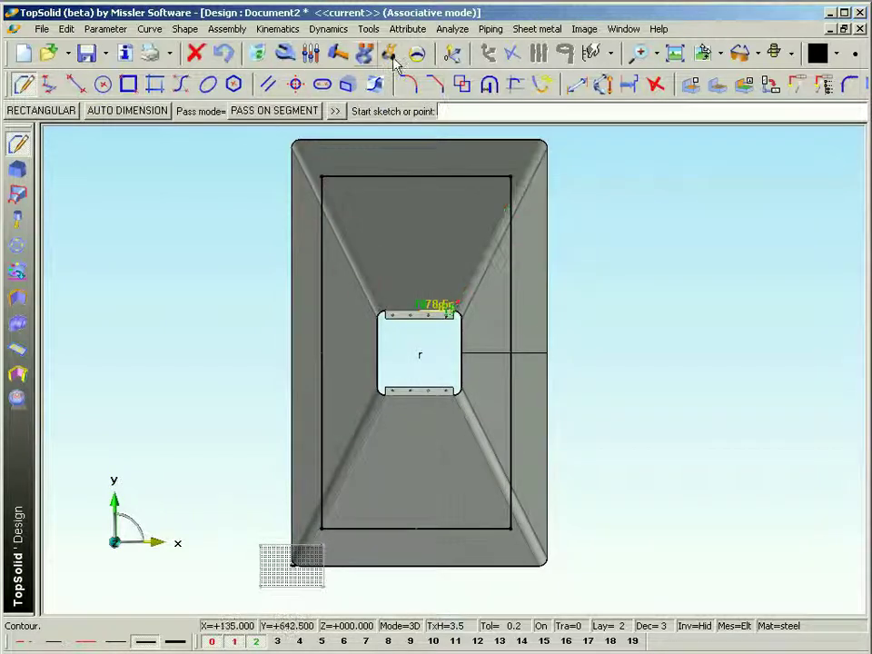
Dimension the rectangle's four sides to the hopper's matching outer edges, setting each distance to 0 mm
{"action": "left_click", "coordinate": [580, 85]}
{"action": "scroll", "coordinate": [445, 354], "scroll_direction": "up", "scroll_amount": 5}
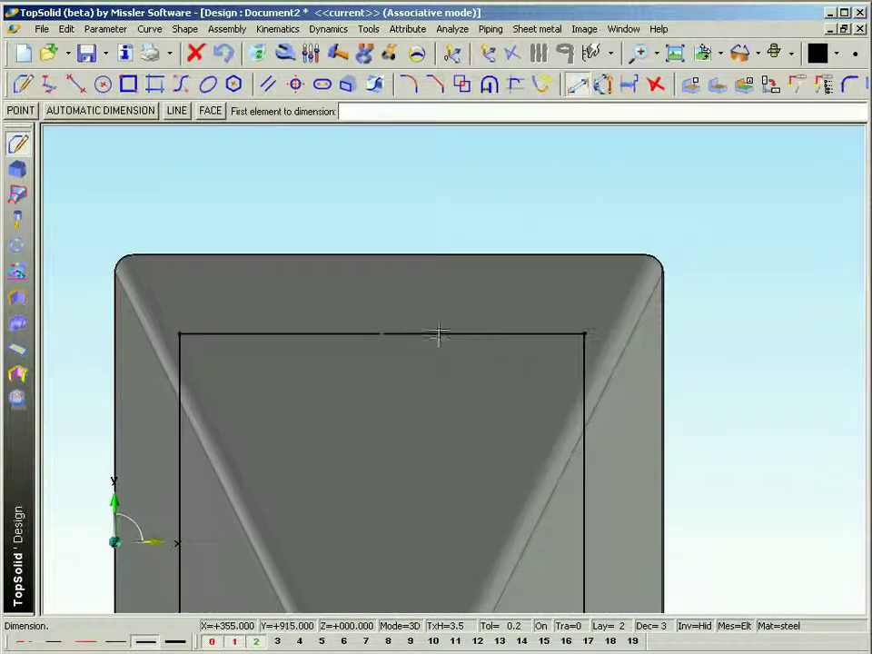
{"action": "left_click", "coordinate": [441, 258]}
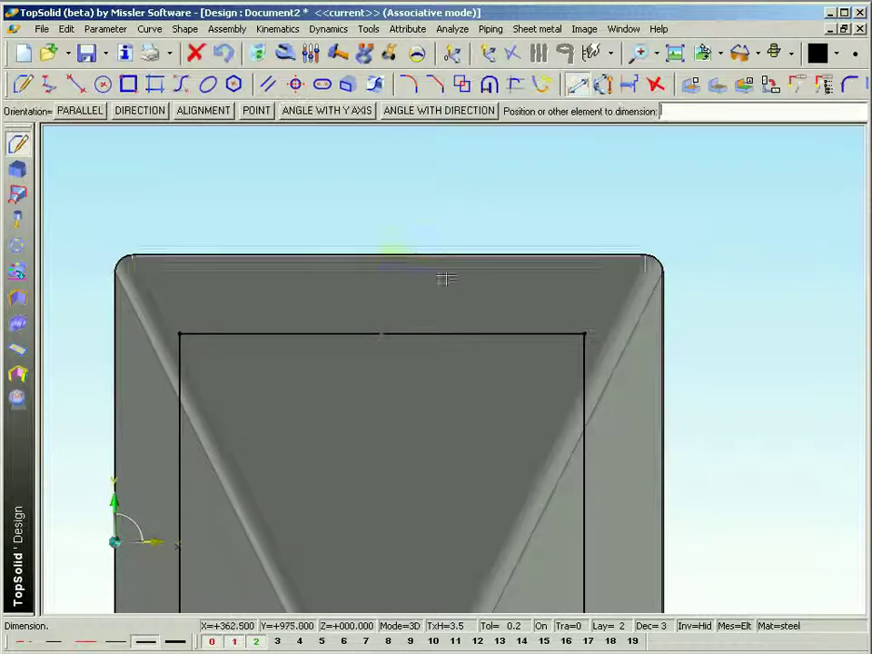
{"action": "left_click", "coordinate": [460, 333]}
{"action": "left_click", "coordinate": [462, 301]}
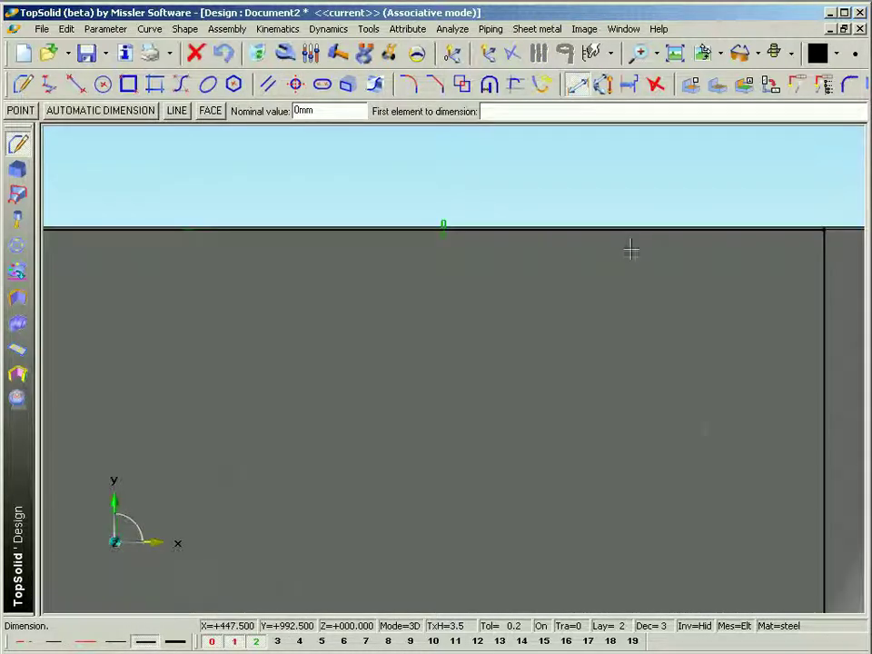
{"action": "scroll", "coordinate": [633, 250], "scroll_direction": "down", "scroll_amount": 5}
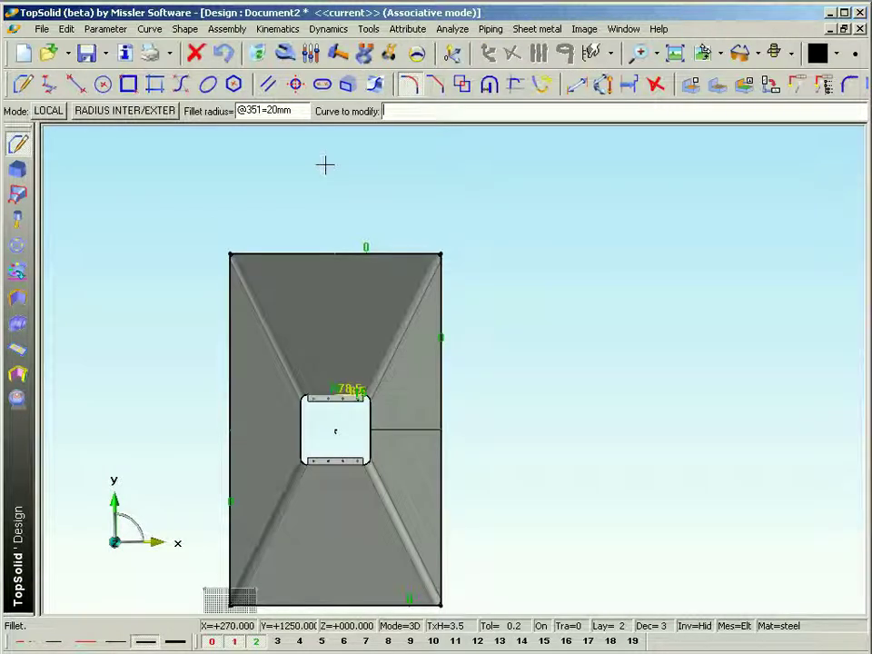
Round all corners of the rectangular contour with a global 20 mm fillet
{"action": "left_click", "coordinate": [49, 111]}
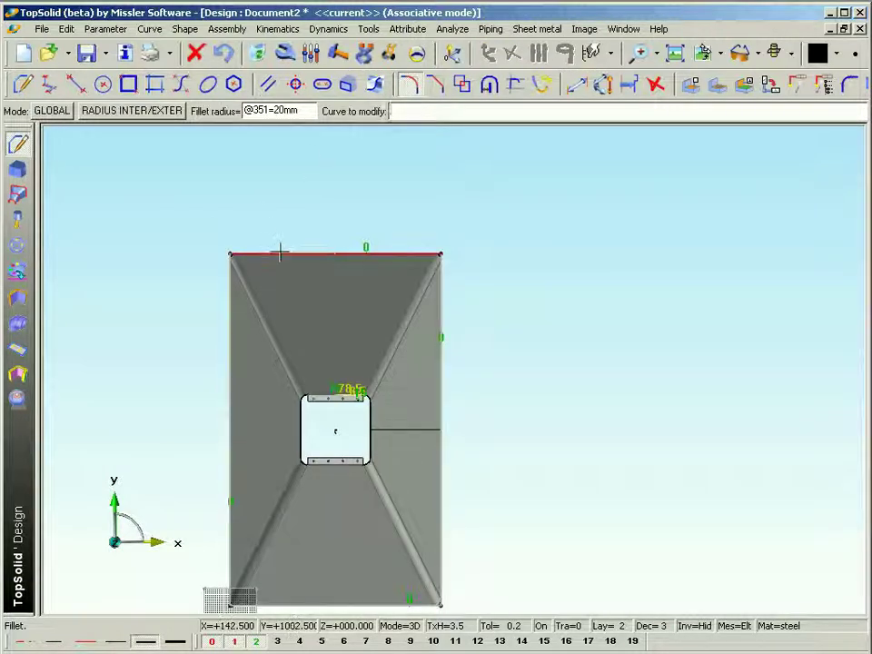
{"action": "left_click", "coordinate": [280, 253]}
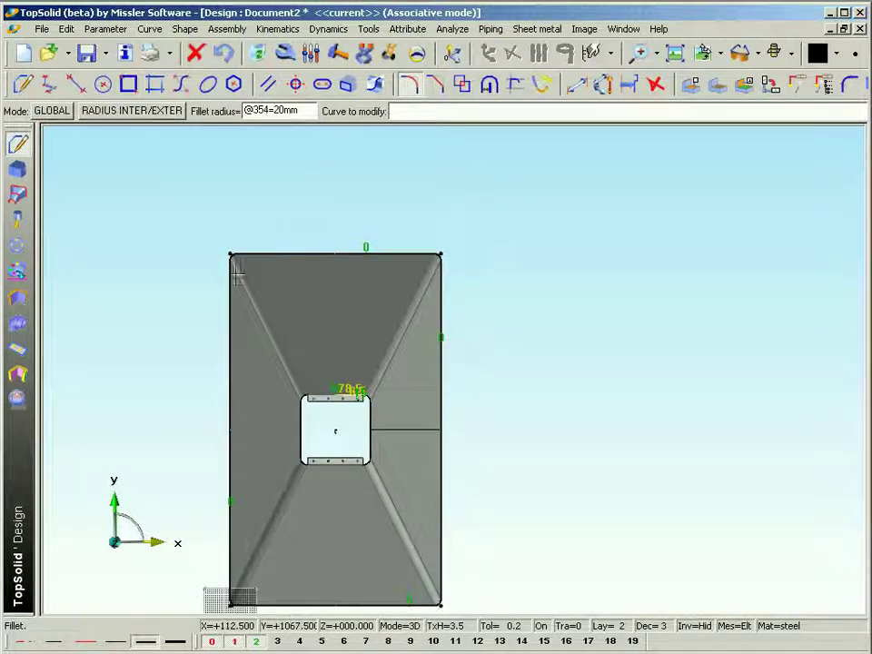
{"action": "scroll", "coordinate": [227, 275], "scroll_direction": "up", "scroll_amount": 3}
Create a 1.5 mm thick sheet metal plate from the filleted contour over the hopper opening
{"action": "left_click", "coordinate": [18, 305]}
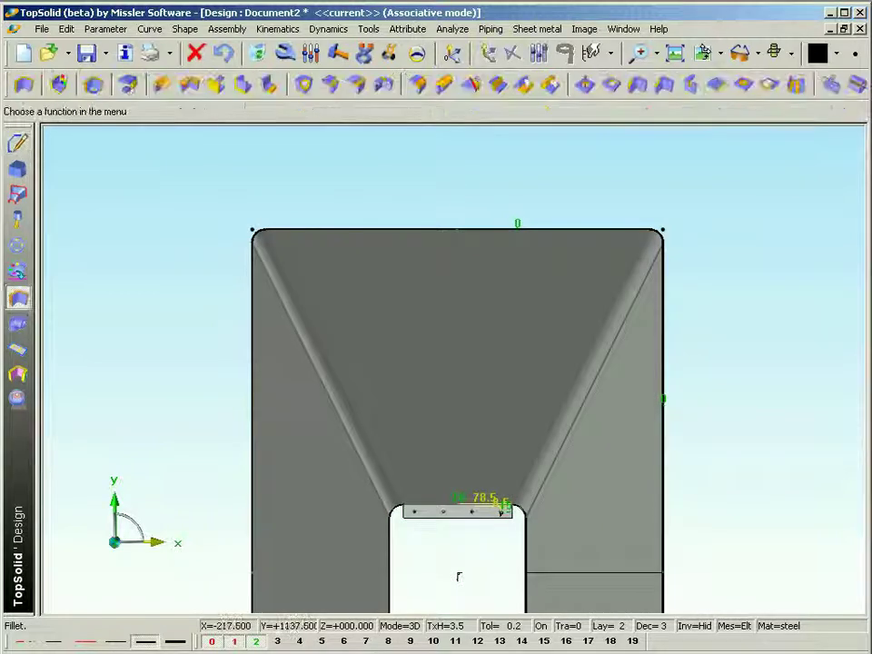
{"action": "left_click", "coordinate": [33, 109]}
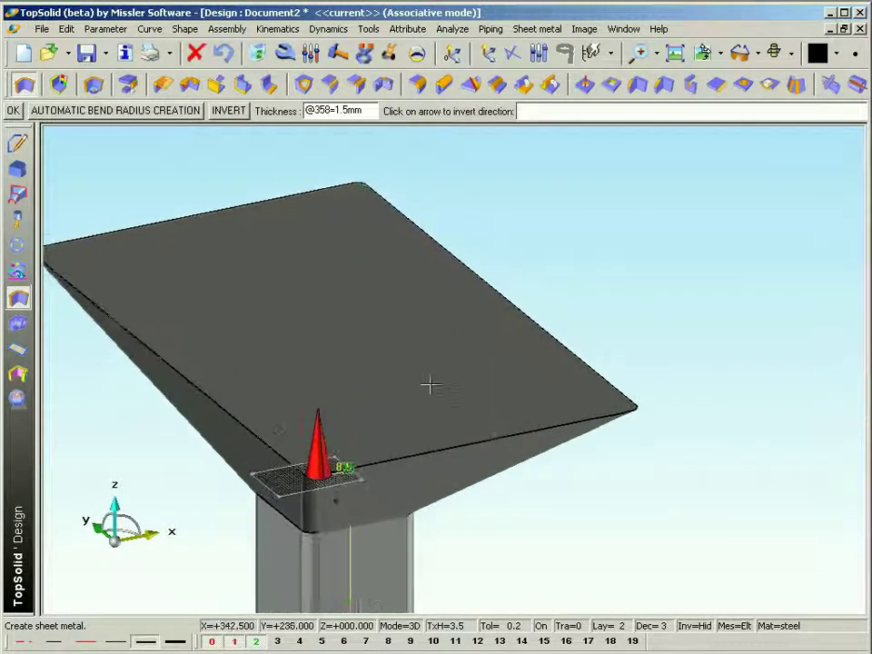
{"action": "key", "text": "Return"}
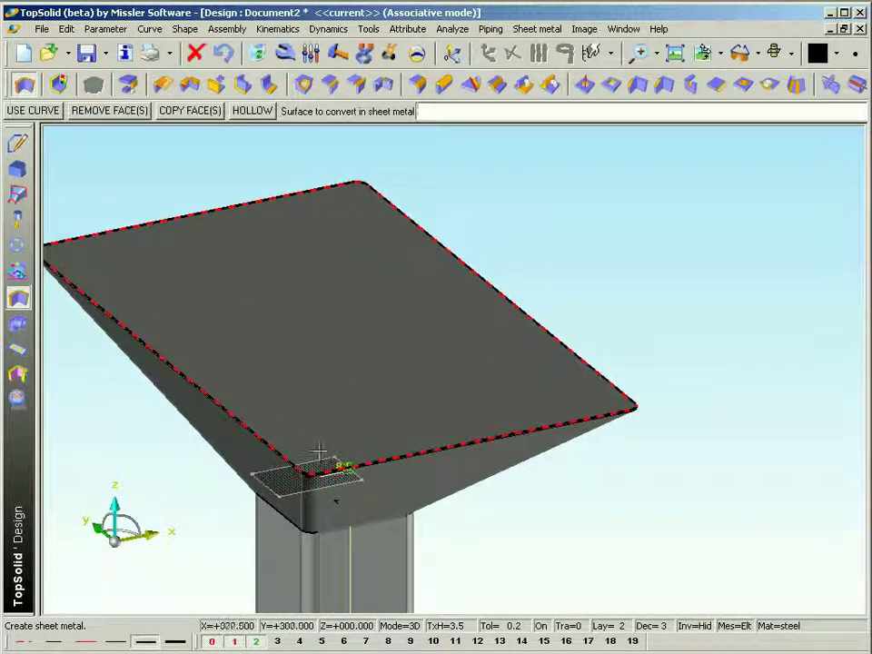
{"action": "scroll", "coordinate": [300, 482], "scroll_direction": "up", "scroll_amount": 3}
{"action": "scroll", "coordinate": [301, 482], "scroll_direction": "up", "scroll_amount": 4}
{"action": "scroll", "coordinate": [301, 468], "scroll_direction": "down", "scroll_amount": 7}
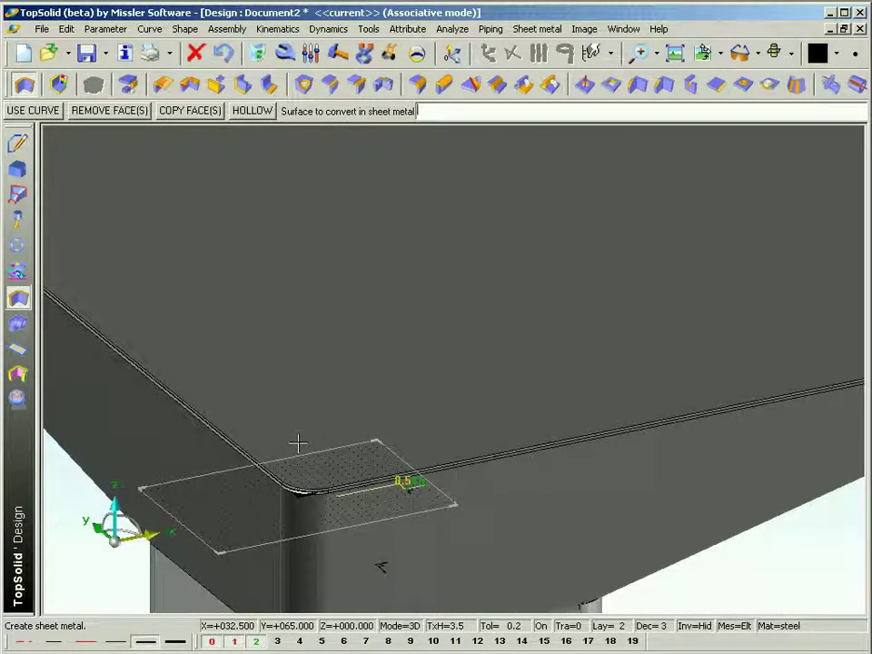
{"action": "middle_click_drag", "start_coordinate": [323, 361], "coordinate": [465, 444]}
{"action": "middle_click_drag", "start_coordinate": [444, 399], "coordinate": [405, 351]}
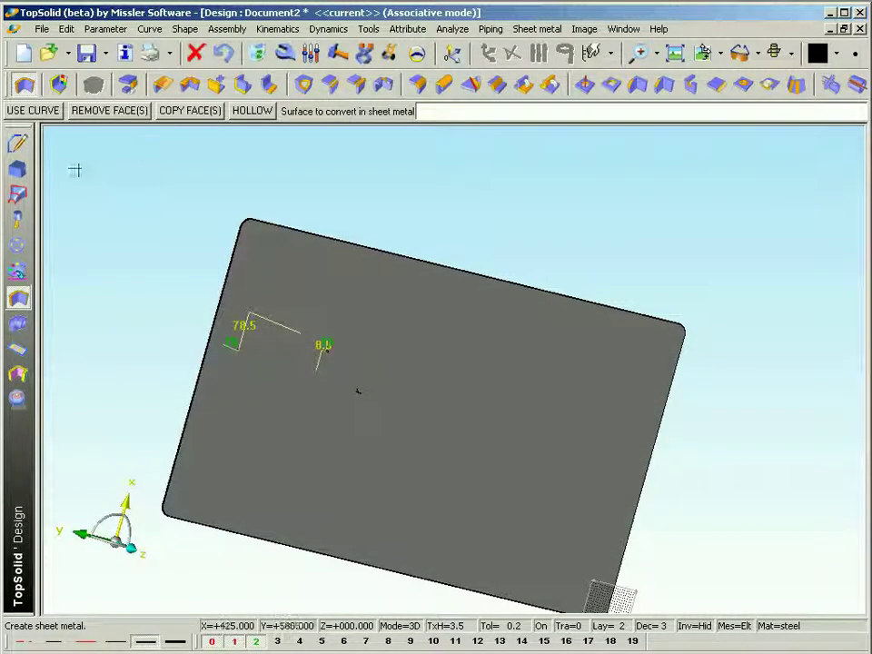
Sketch a rectangular contour about 362.5 by 667.5 mm inside the new plate
{"action": "left_click", "coordinate": [18, 144]}
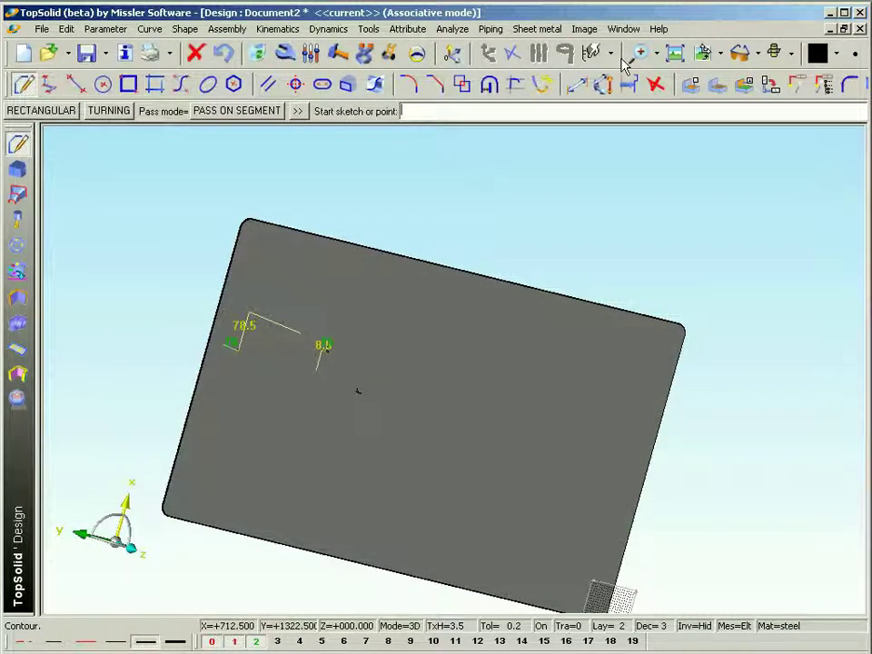
{"action": "left_click", "coordinate": [674, 54]}
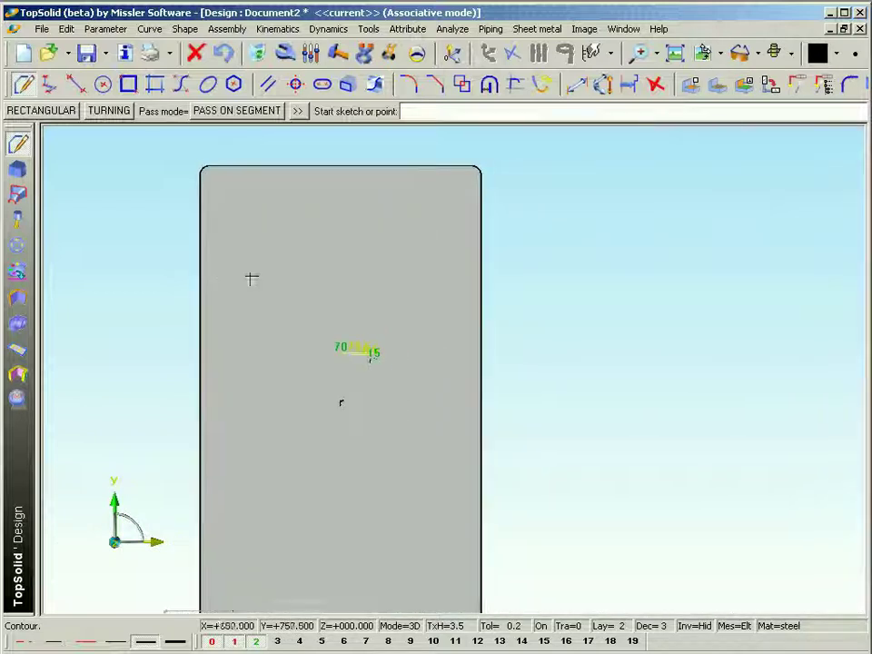
{"action": "left_click", "coordinate": [253, 262]}
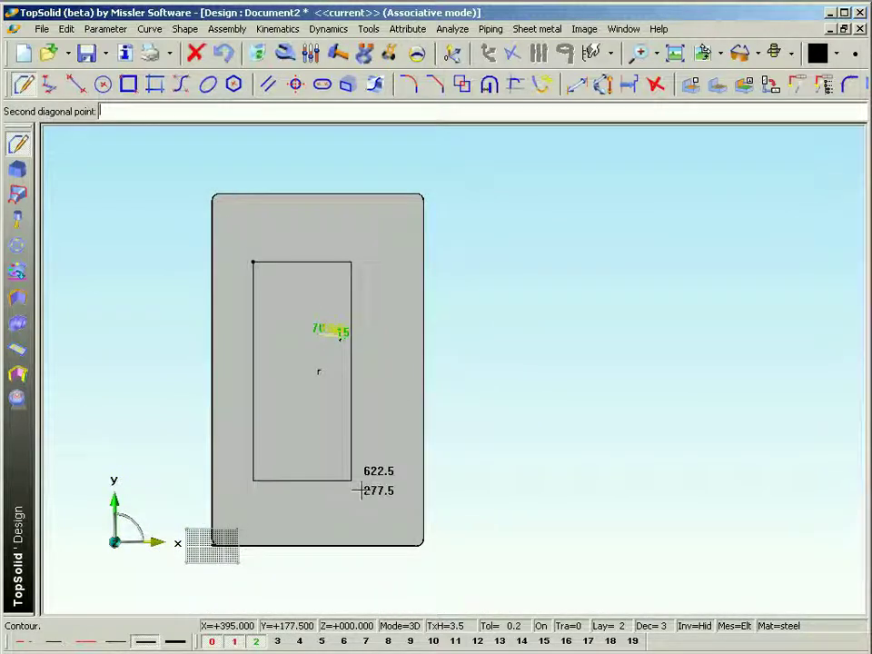
{"action": "left_click", "coordinate": [381, 495]}
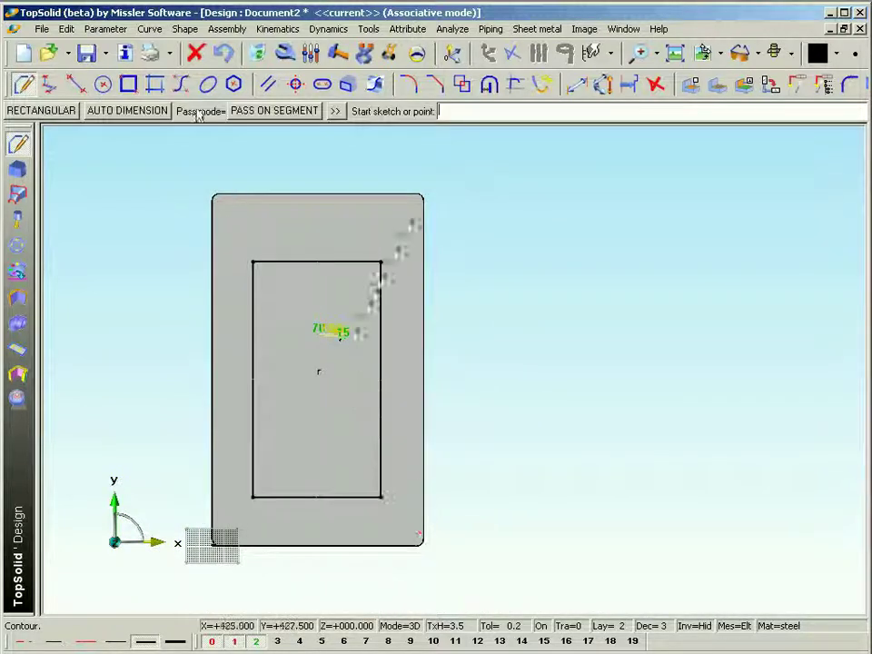
Add automatic dimensions to the inner rectangle with symmetry axes through the plate's centre
{"action": "left_click", "coordinate": [130, 114]}
{"action": "left_click", "coordinate": [91, 110]}
{"action": "scroll", "coordinate": [312, 366], "scroll_direction": "up", "scroll_amount": 5}
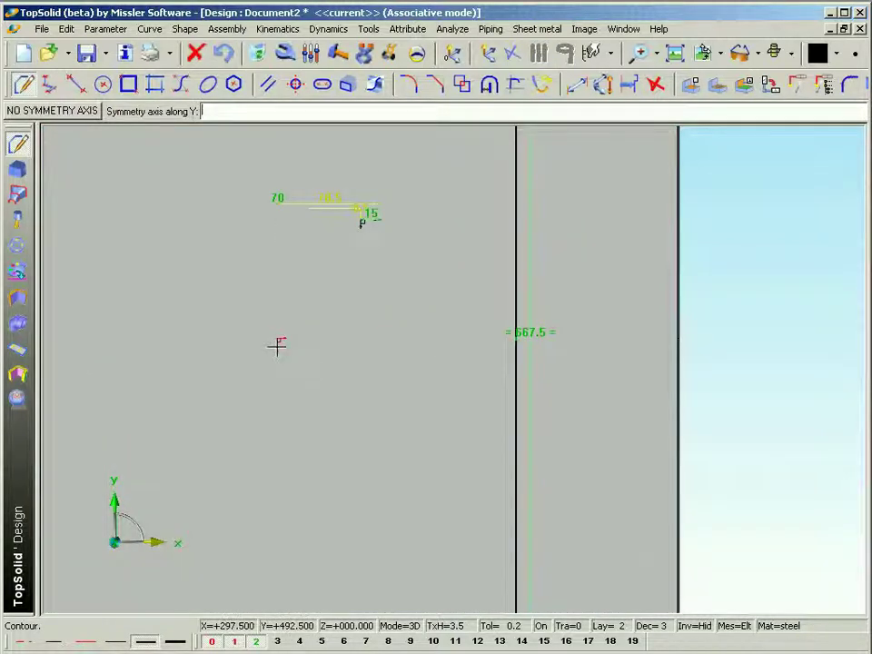
{"action": "key", "text": "Escape"}
{"action": "scroll", "coordinate": [300, 351], "scroll_direction": "down", "scroll_amount": 3}
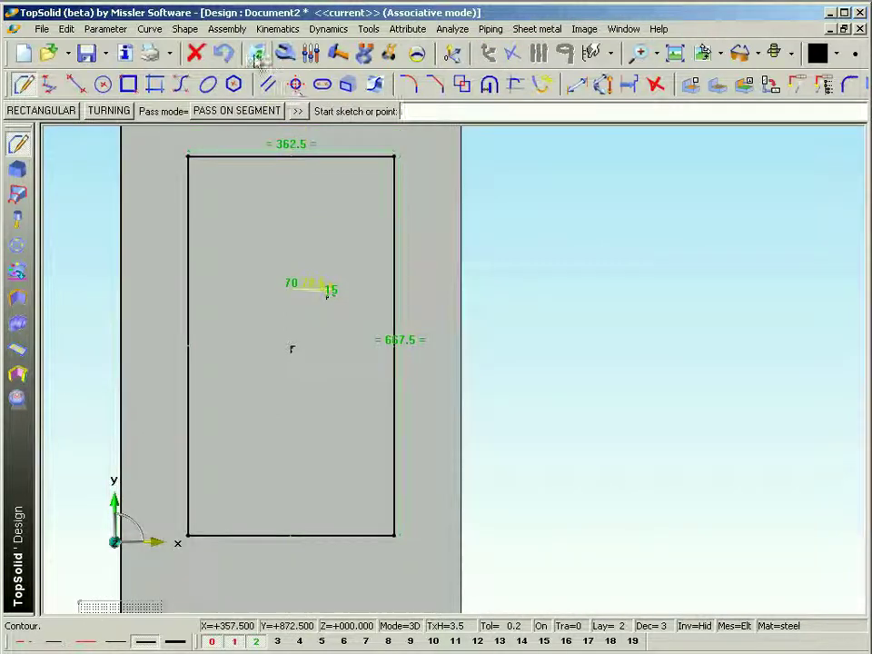
Set the inner rectangle's height to 550 mm and width to 350 mm, and fillet all its corners with a 20 mm radius
{"action": "left_click", "coordinate": [314, 54]}
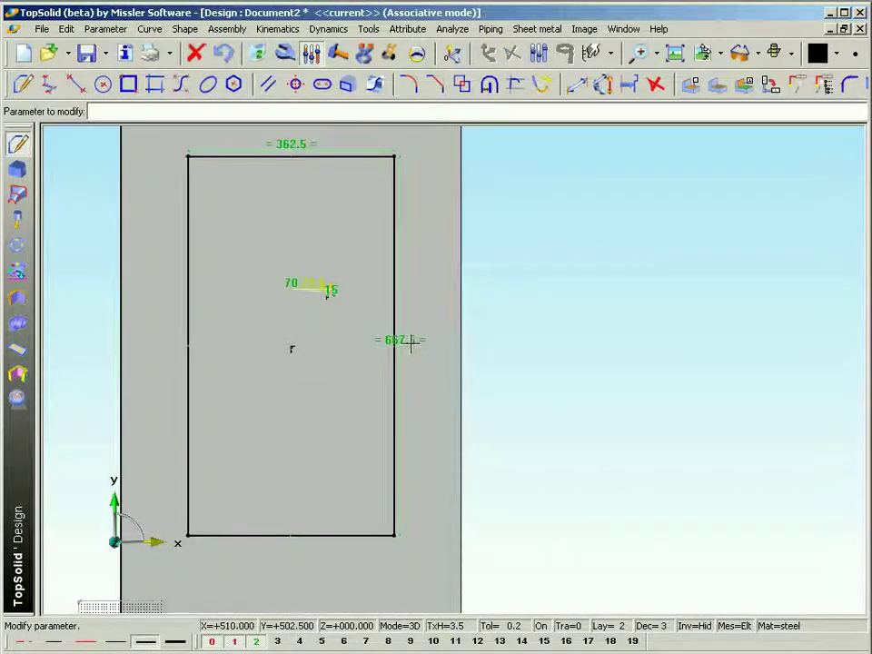
{"action": "left_click", "coordinate": [397, 340]}
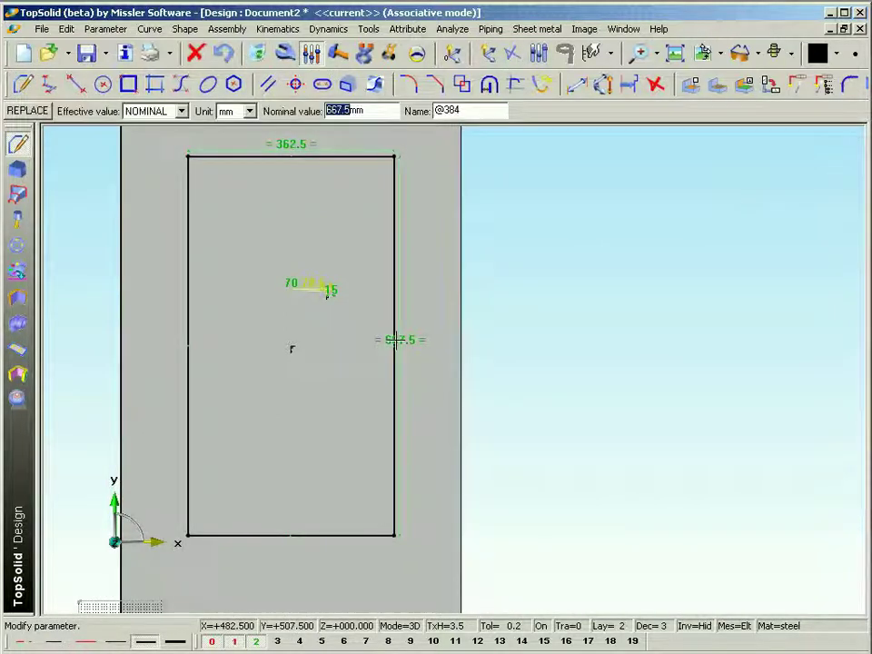
{"action": "type", "text": "550"}
{"action": "key", "text": "Return"}
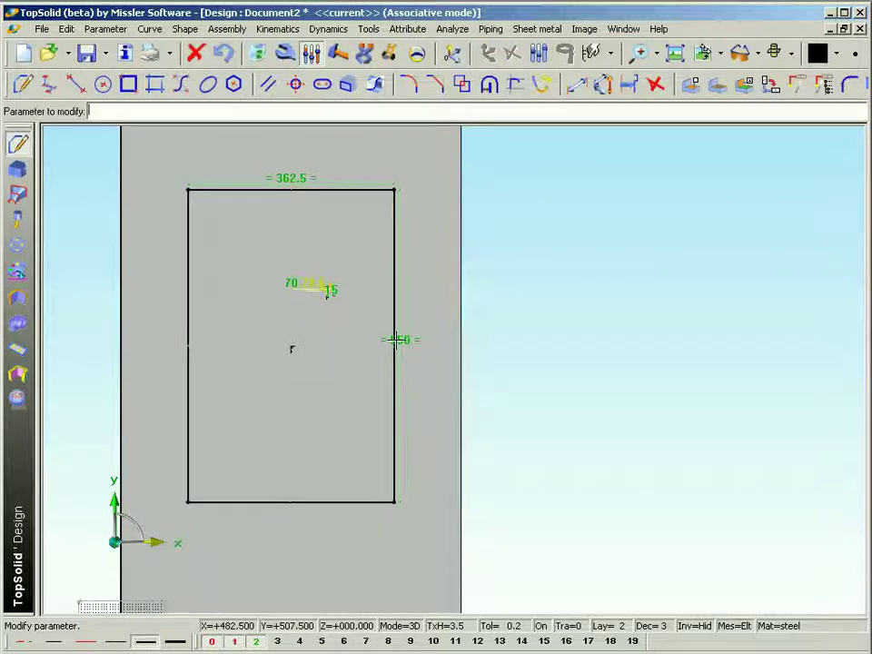
{"action": "left_click", "coordinate": [280, 184]}
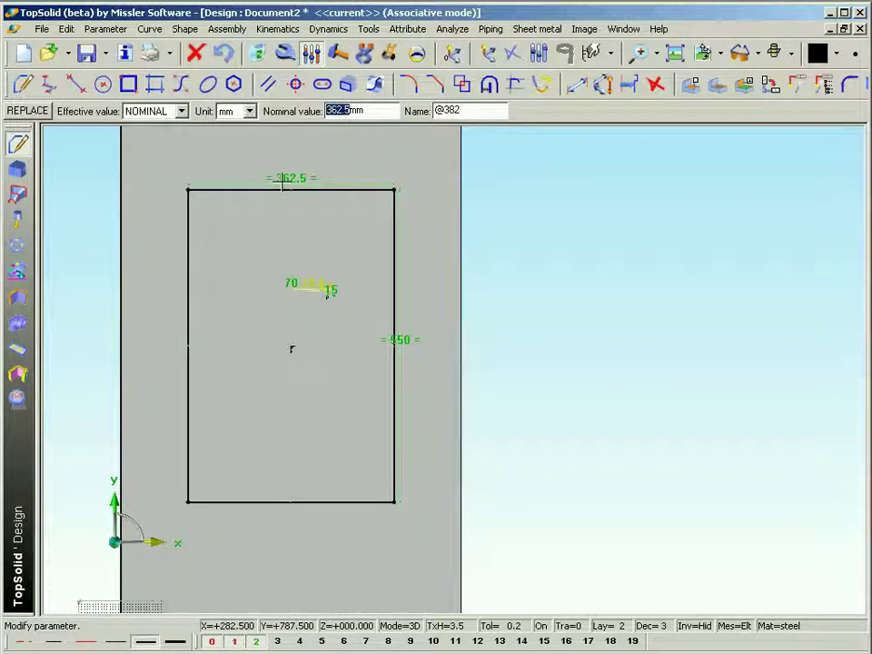
{"action": "type", "text": "350"}
{"action": "key", "text": "Return"}
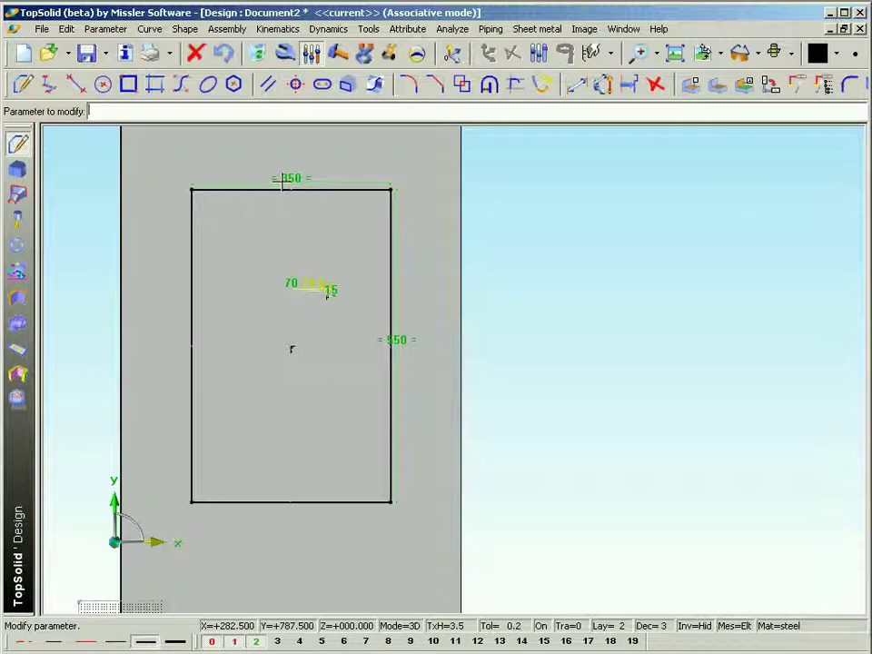
{"action": "left_click", "coordinate": [410, 84]}
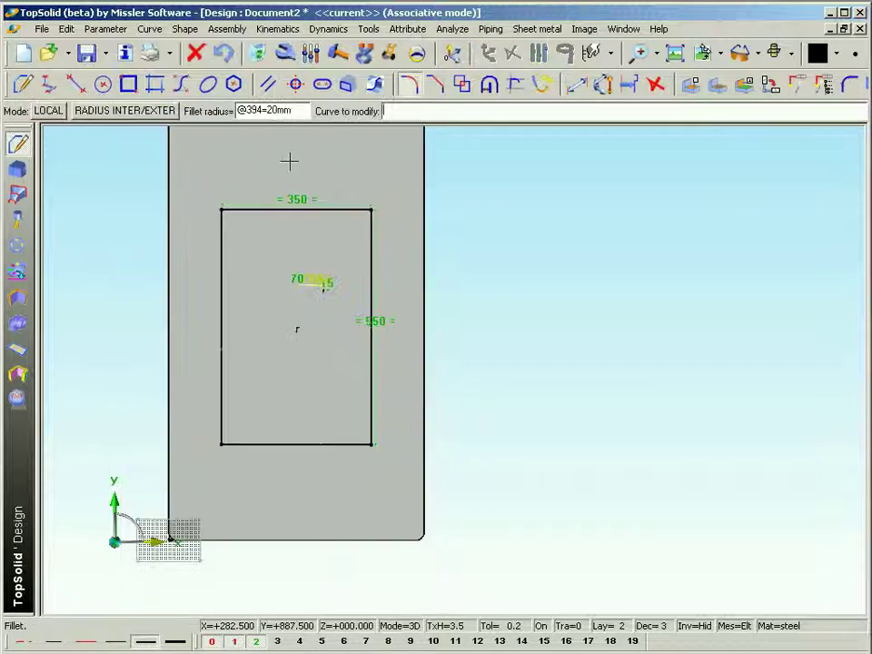
{"action": "left_click", "coordinate": [300, 209]}
Cut out the plate along the filleted inner rectangle to open it into the hopper
{"action": "left_click", "coordinate": [20, 300]}
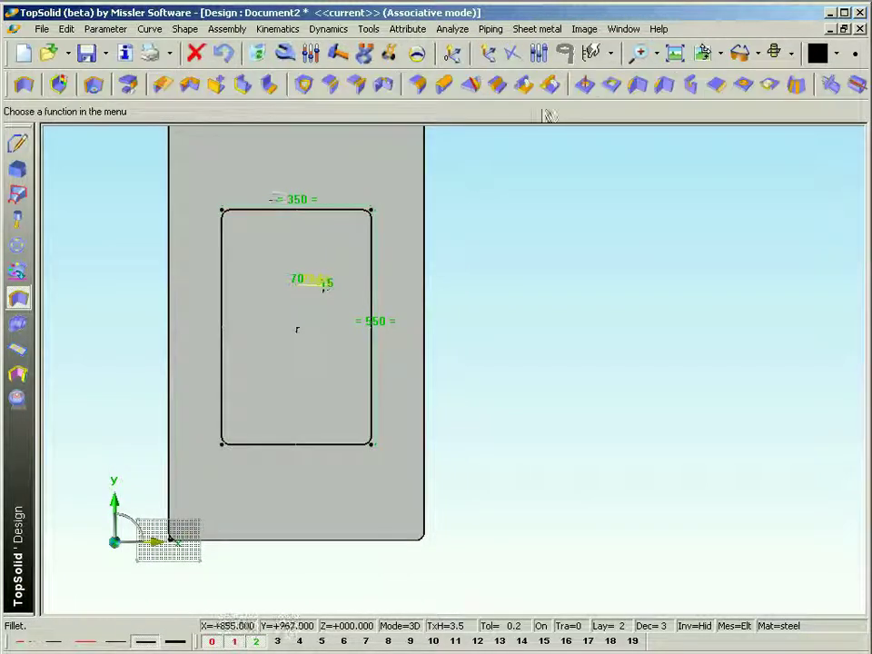
{"action": "left_click", "coordinate": [613, 85]}
{"action": "left_click", "coordinate": [374, 194]}
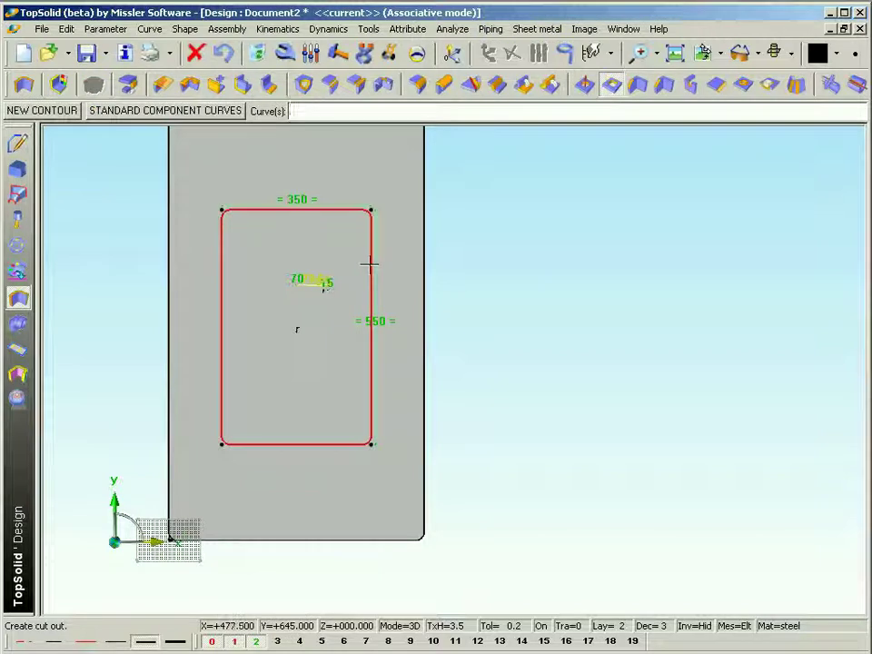
{"action": "left_click", "coordinate": [370, 263]}
{"action": "middle_click", "coordinate": [455, 272]}
{"action": "scroll", "coordinate": [479, 278], "scroll_direction": "down", "scroll_amount": 2}
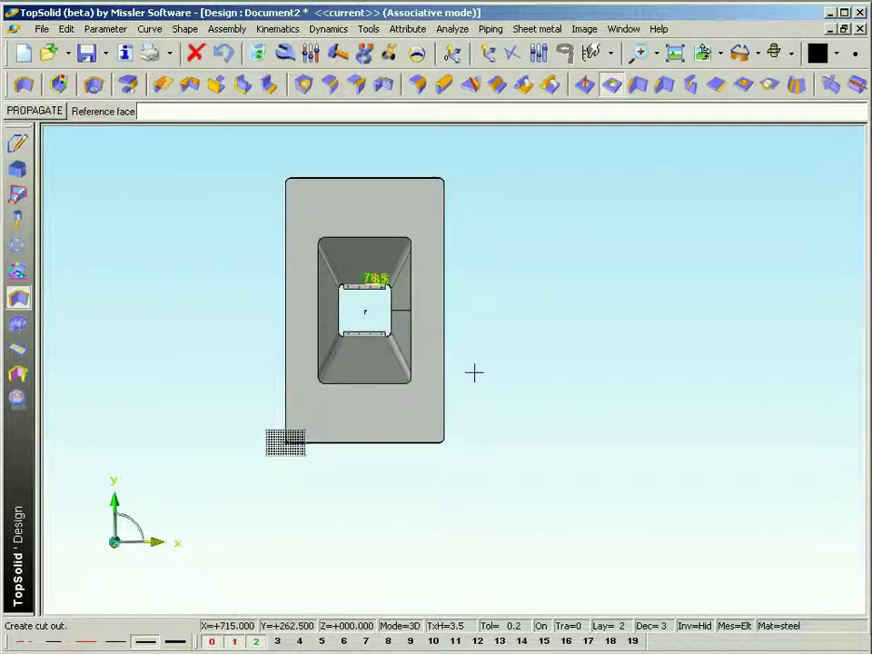
{"action": "middle_click_drag", "start_coordinate": [474, 372], "coordinate": [491, 438]}
{"action": "scroll", "coordinate": [400, 391], "scroll_direction": "up", "scroll_amount": 2}
{"action": "scroll", "coordinate": [383, 402], "scroll_direction": "up", "scroll_amount": 3}
{"action": "scroll", "coordinate": [383, 402], "scroll_direction": "down", "scroll_amount": 2}
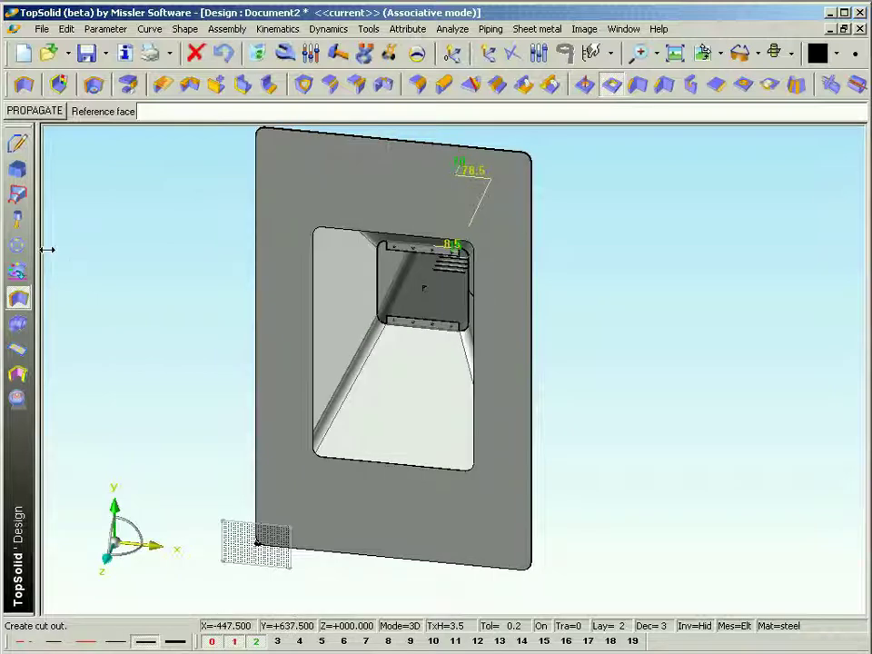
Include the slotted grille plate as a part and position it beside the cut-out plate
{"action": "left_click", "coordinate": [18, 247]}
{"action": "left_click", "coordinate": [29, 83]}
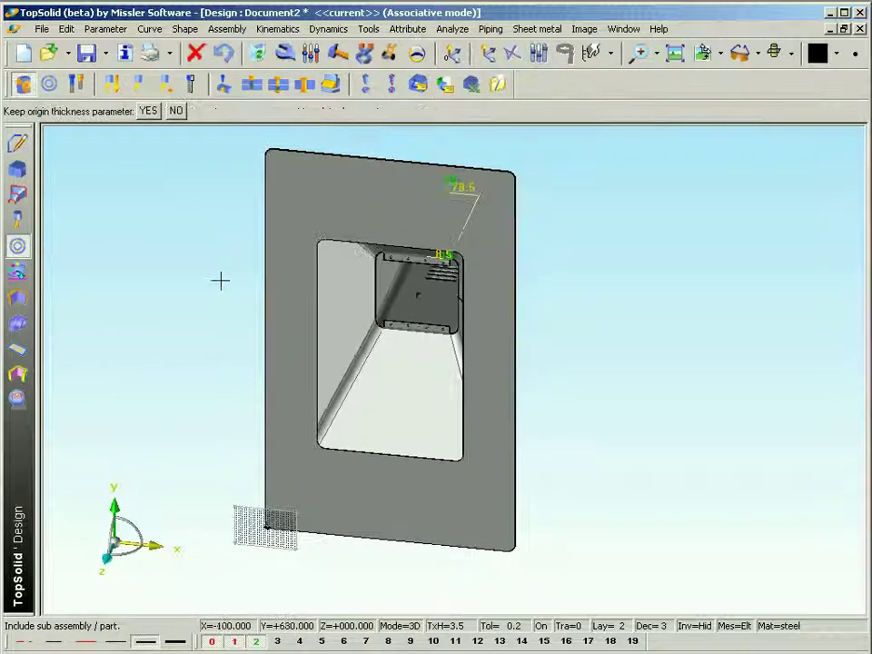
{"action": "key", "text": "Return"}
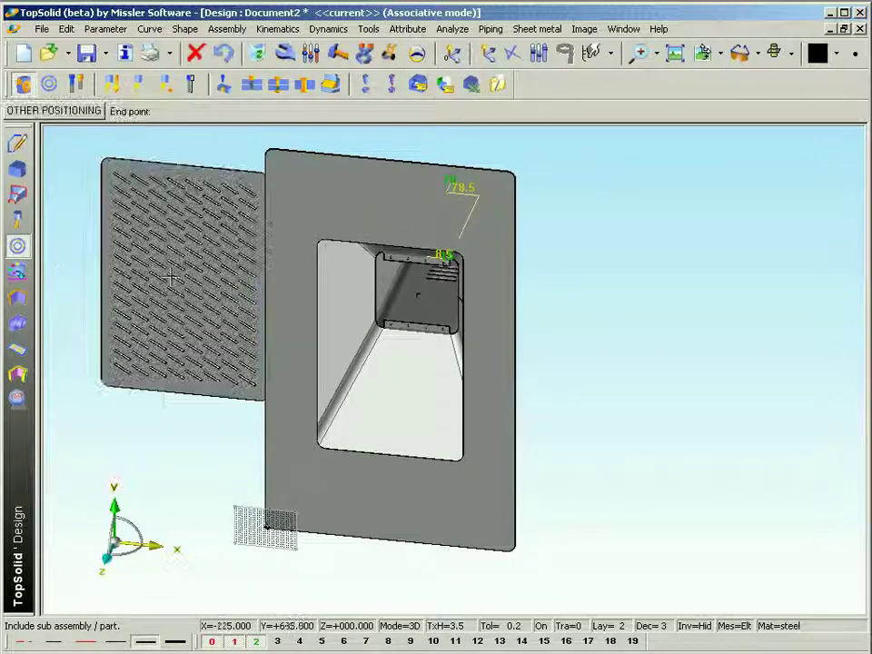
{"action": "left_click", "coordinate": [173, 280]}
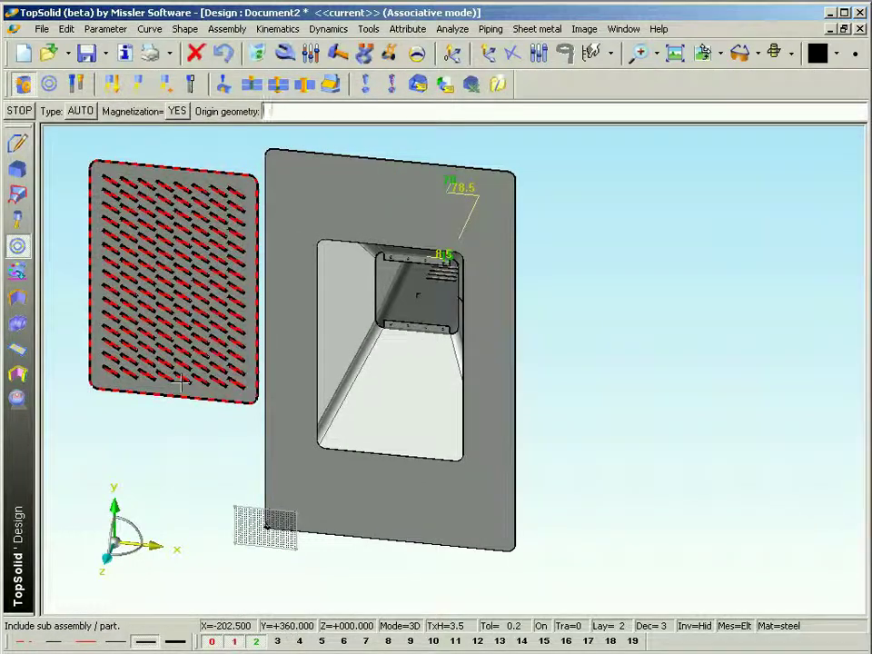
Constrain the face of the slotted grille plate against the front face of the cut-out plate
{"action": "left_click", "coordinate": [183, 382]}
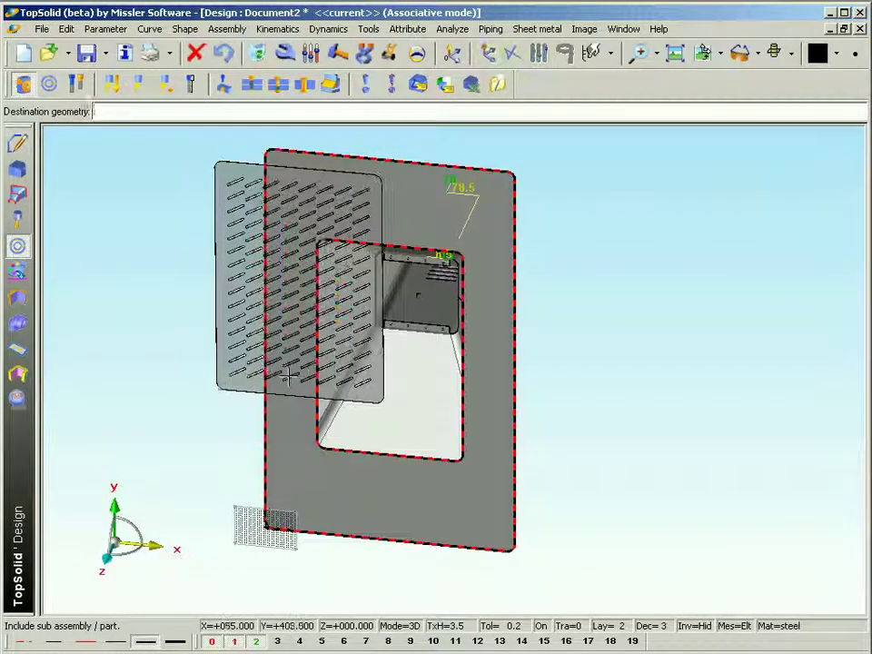
{"action": "left_click", "coordinate": [292, 374]}
{"action": "key", "text": "Return"}
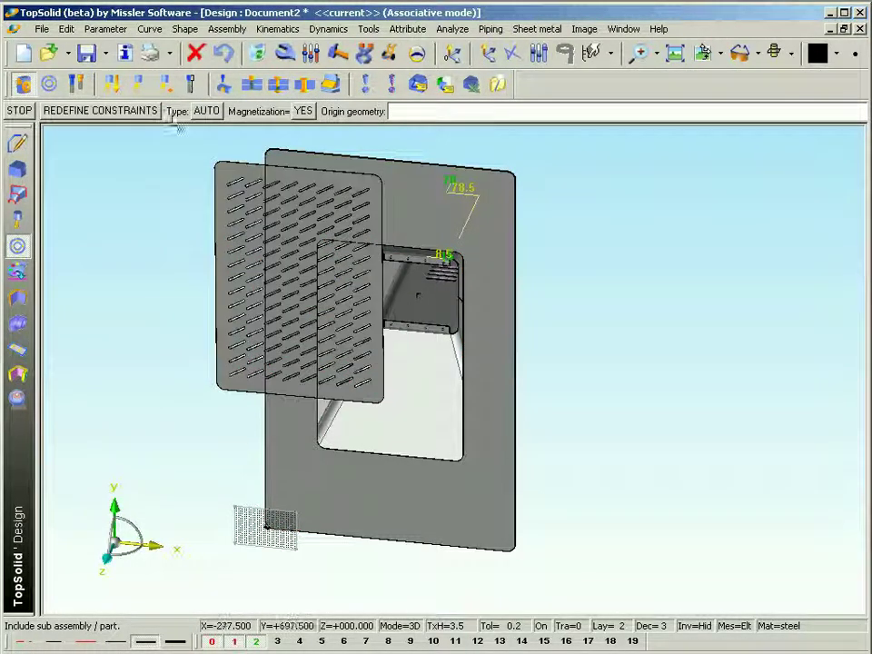
Centre the slotted grille over the plate's cut-out by constraining its median planes onto the ZX and YZ planes
{"action": "left_click", "coordinate": [203, 112]}
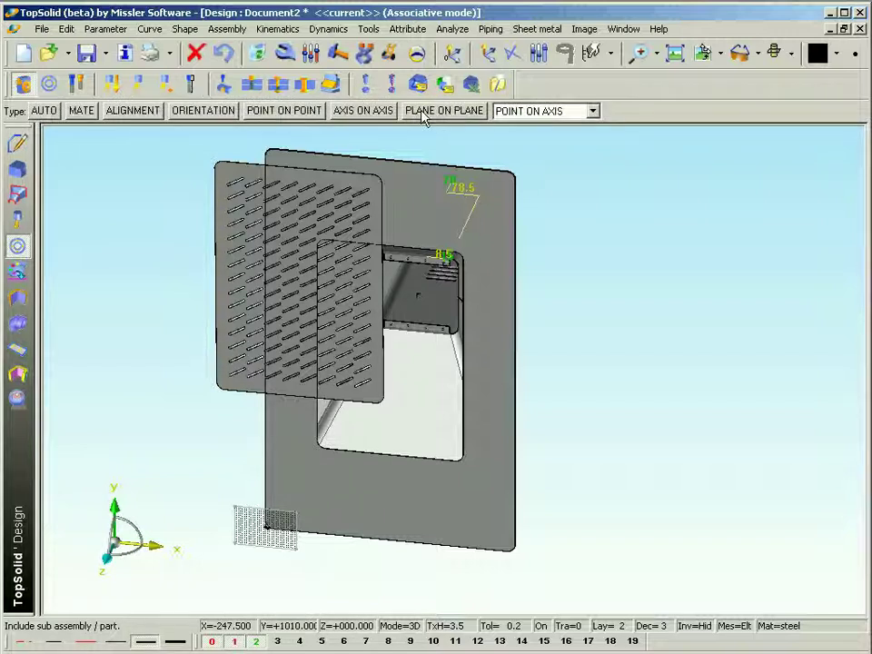
{"action": "left_click", "coordinate": [424, 111]}
{"action": "left_click", "coordinate": [421, 108]}
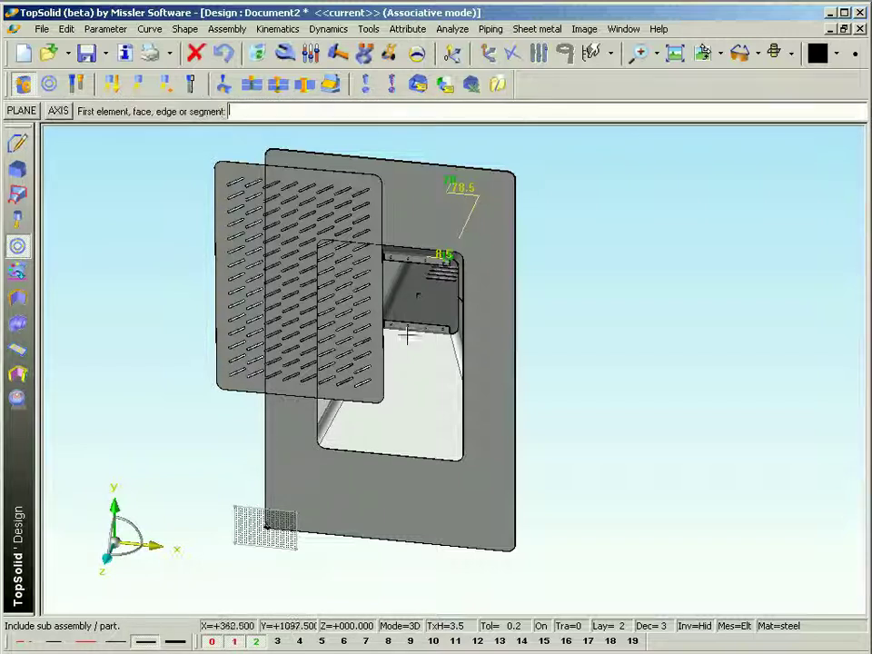
{"action": "scroll", "coordinate": [405, 334], "scroll_direction": "up", "scroll_amount": 3}
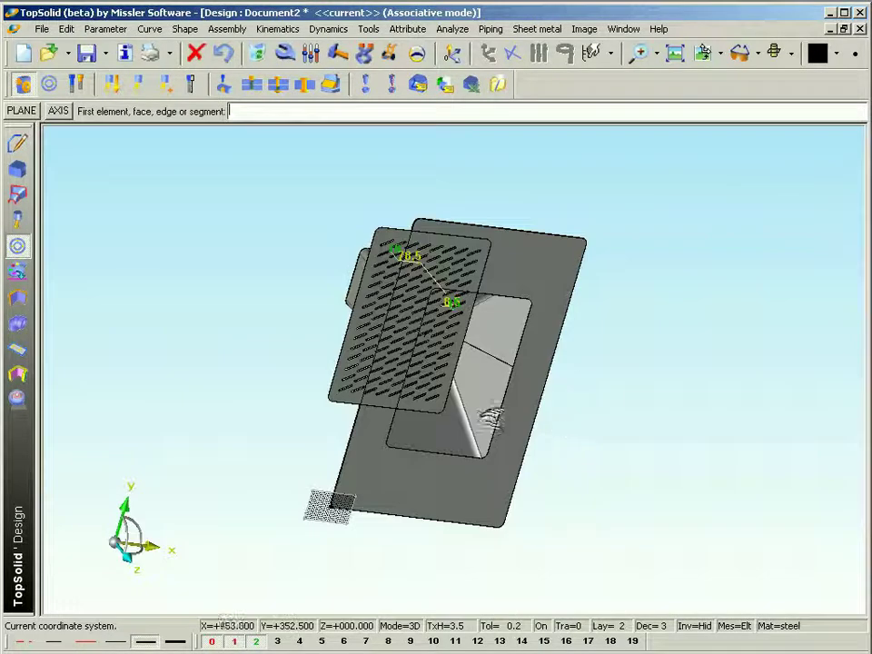
{"action": "middle_click_drag", "start_coordinate": [490, 415], "coordinate": [391, 372]}
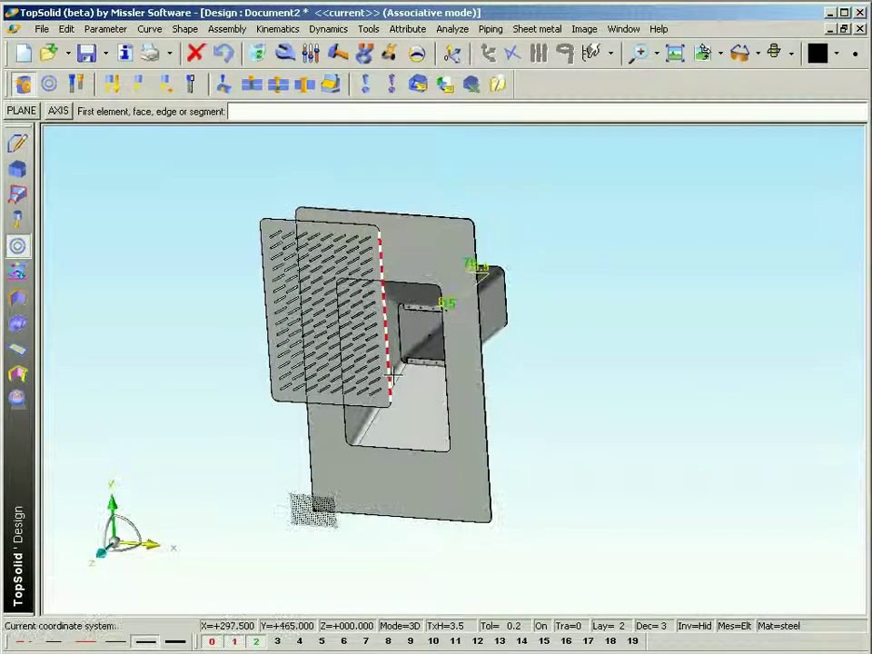
{"action": "scroll", "coordinate": [382, 372], "scroll_direction": "up", "scroll_amount": 5}
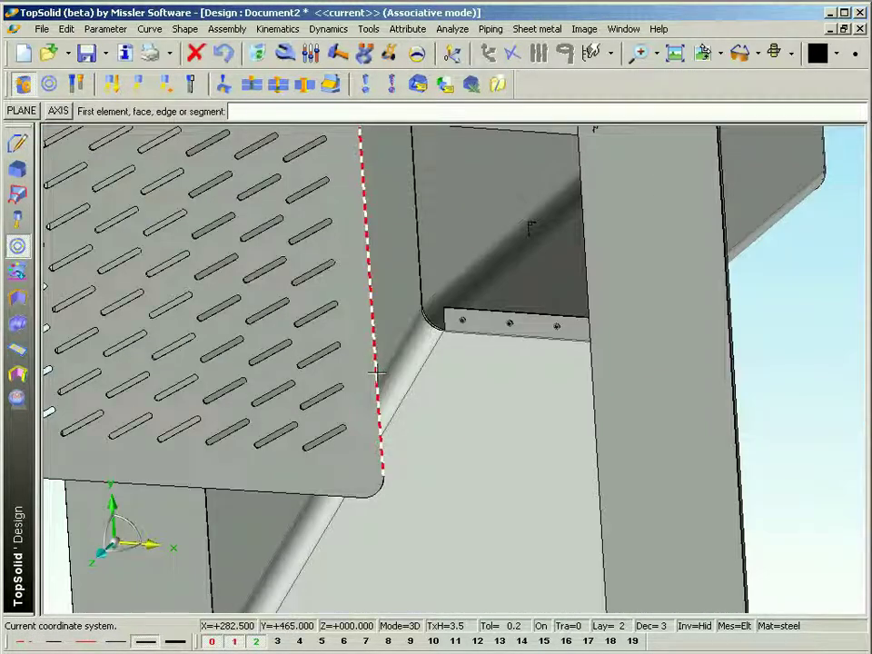
{"action": "left_click", "coordinate": [376, 372]}
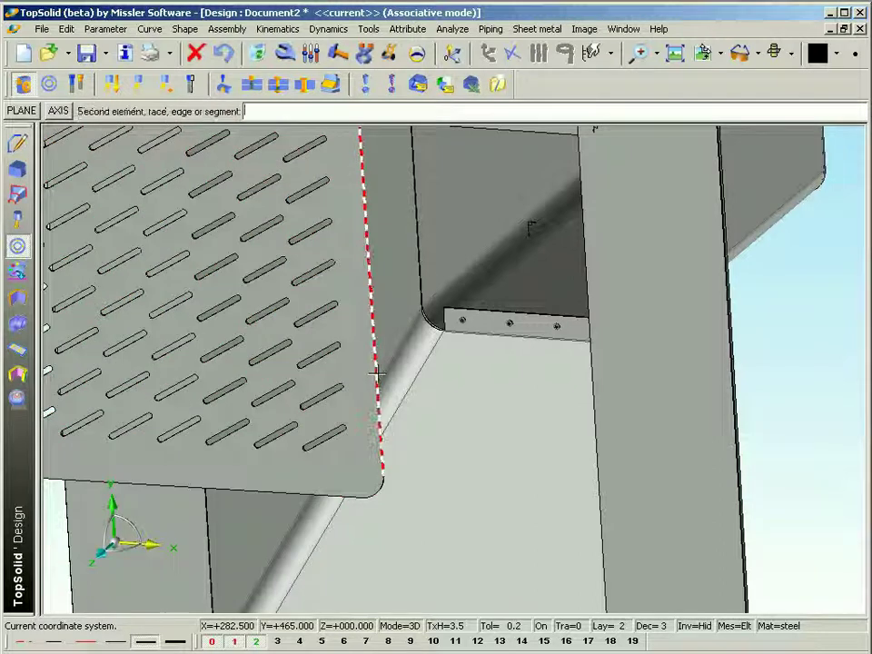
{"action": "scroll", "coordinate": [376, 373], "scroll_direction": "down", "scroll_amount": 5}
{"action": "middle_click_drag", "start_coordinate": [313, 399], "coordinate": [369, 395]}
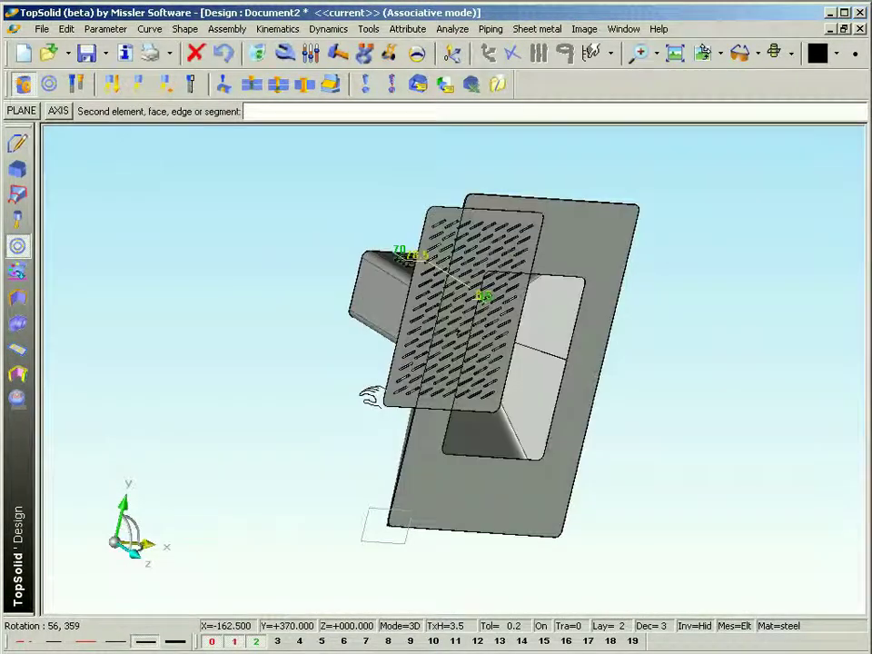
{"action": "scroll", "coordinate": [356, 409], "scroll_direction": "up", "scroll_amount": 5}
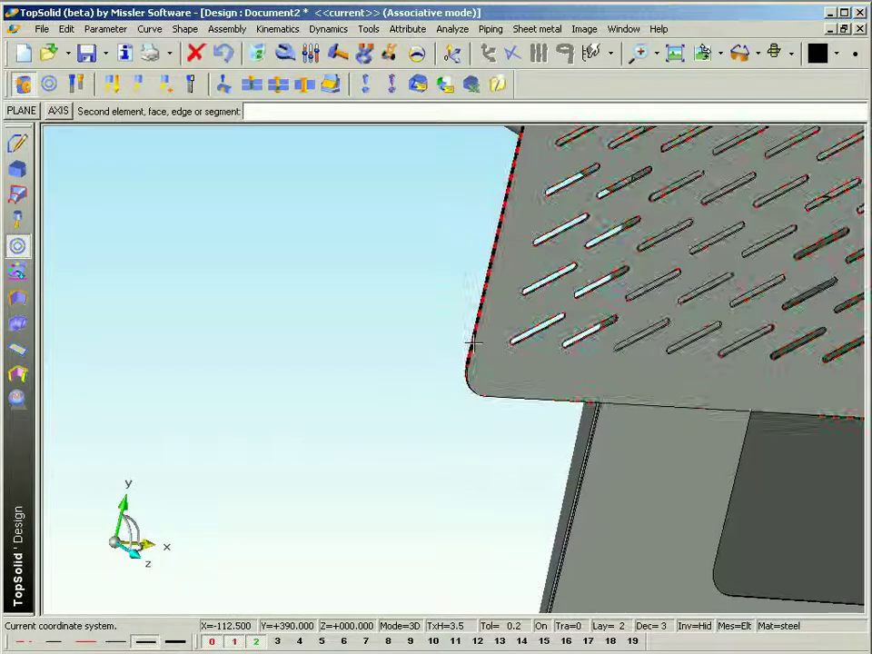
{"action": "left_click", "coordinate": [472, 342]}
{"action": "scroll", "coordinate": [341, 359], "scroll_direction": "down", "scroll_amount": 5}
{"action": "left_click", "coordinate": [60, 117]}
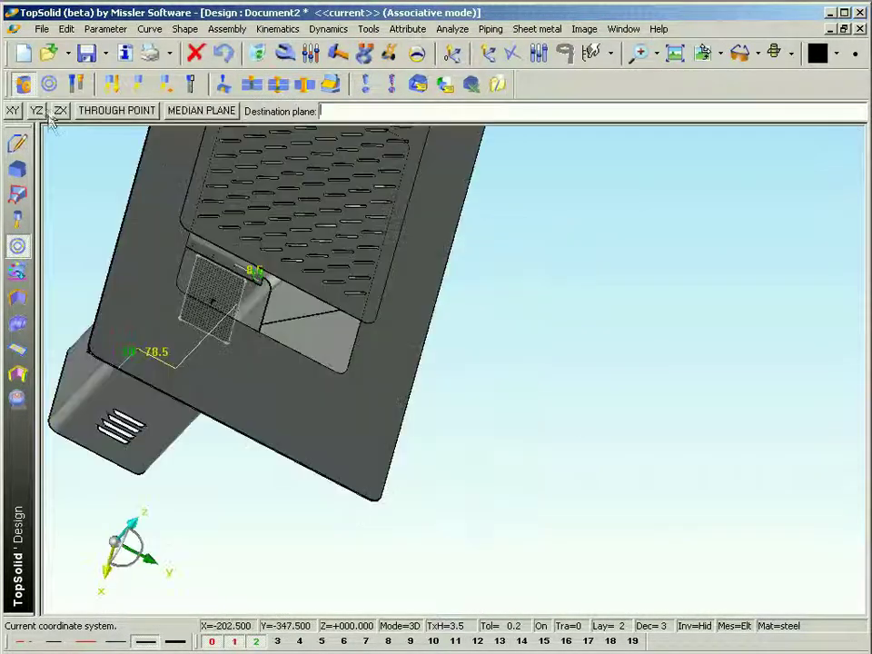
{"action": "left_click", "coordinate": [38, 113]}
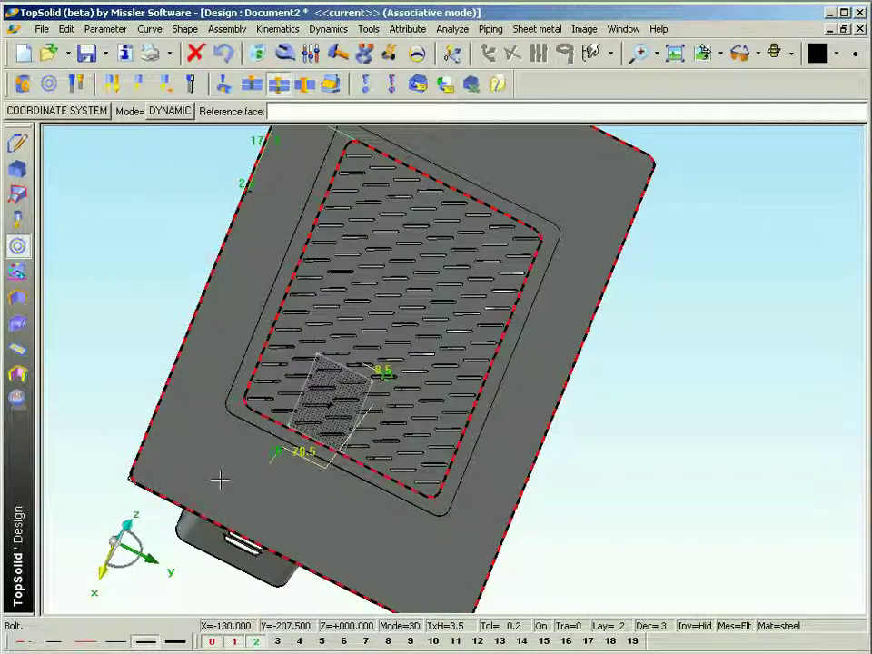
Place a bolt near one corner of the slotted grille, fastening the grille to the cut-out plate
{"action": "scroll", "coordinate": [430, 471], "scroll_direction": "up", "scroll_amount": 5}
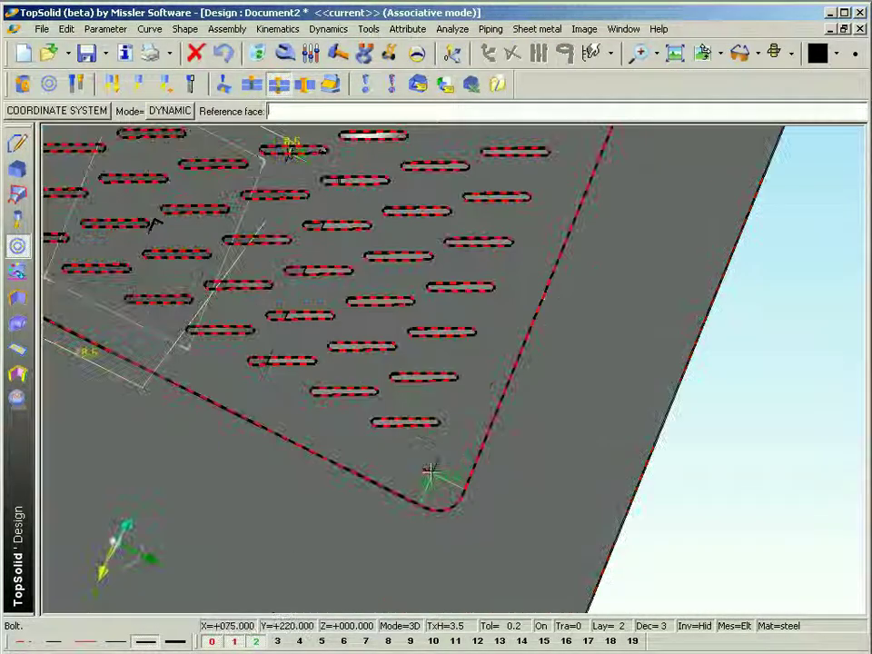
{"action": "left_click", "coordinate": [430, 473]}
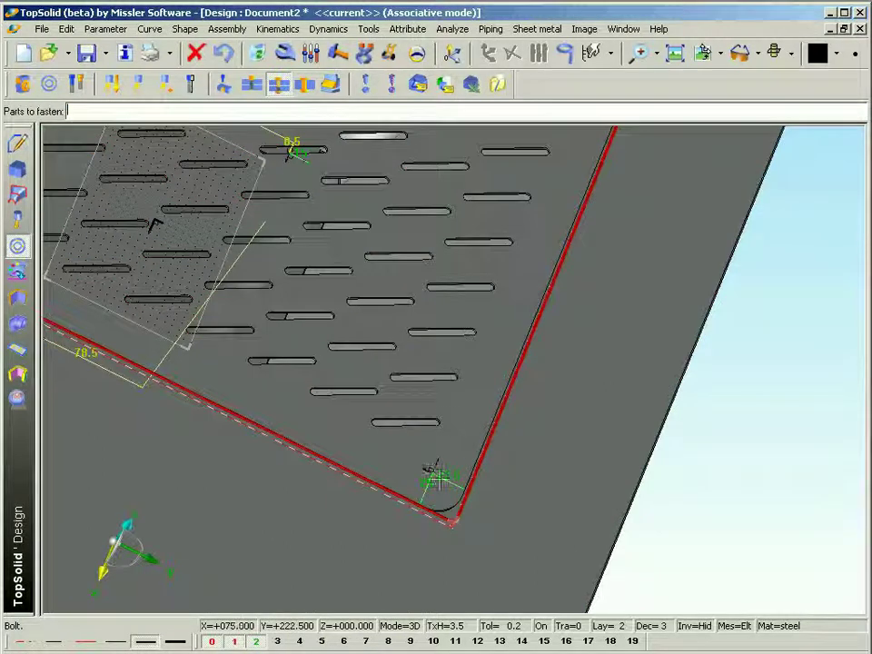
{"action": "left_click", "coordinate": [457, 424]}
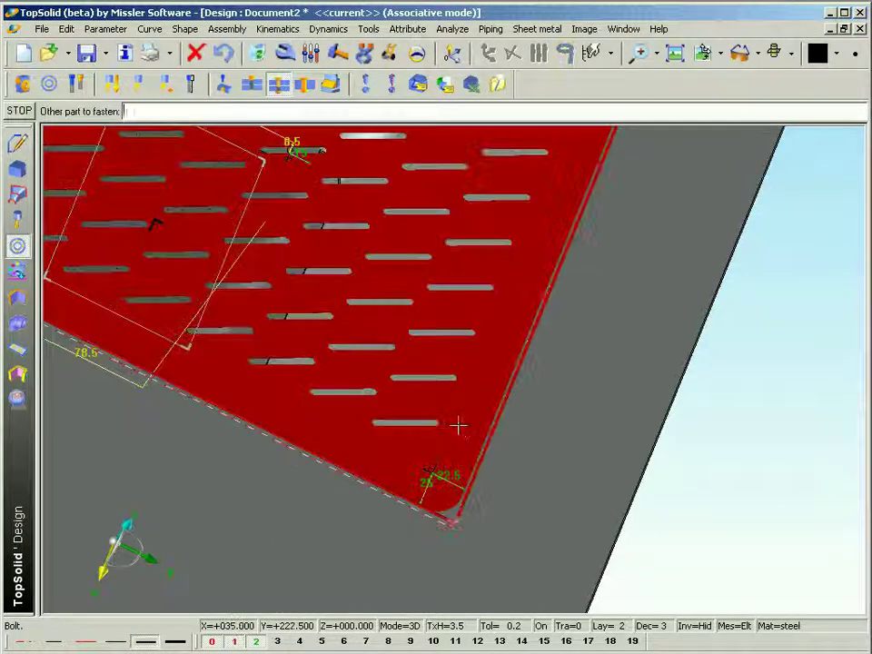
{"action": "left_click", "coordinate": [507, 464]}
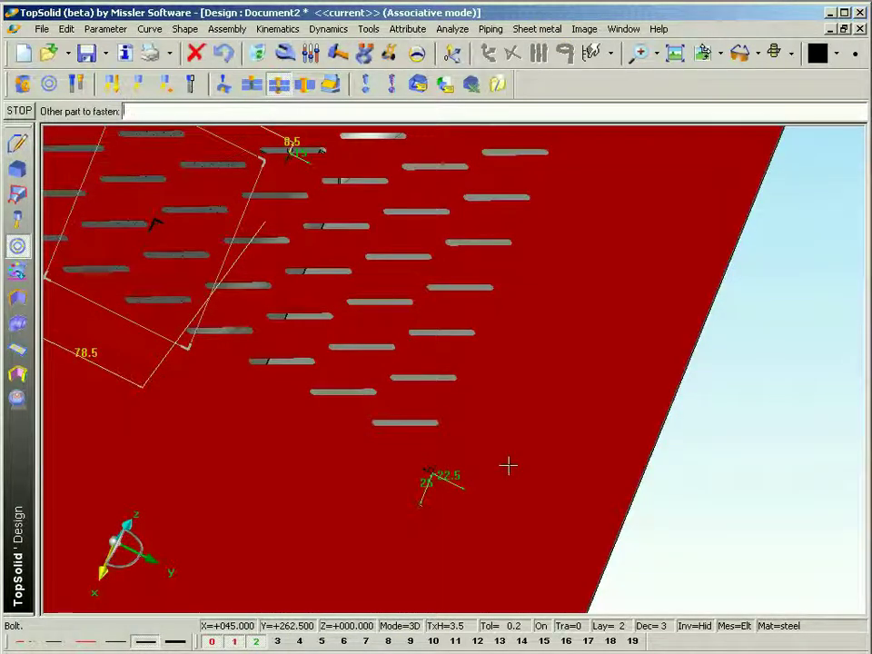
{"action": "key", "text": "Return"}
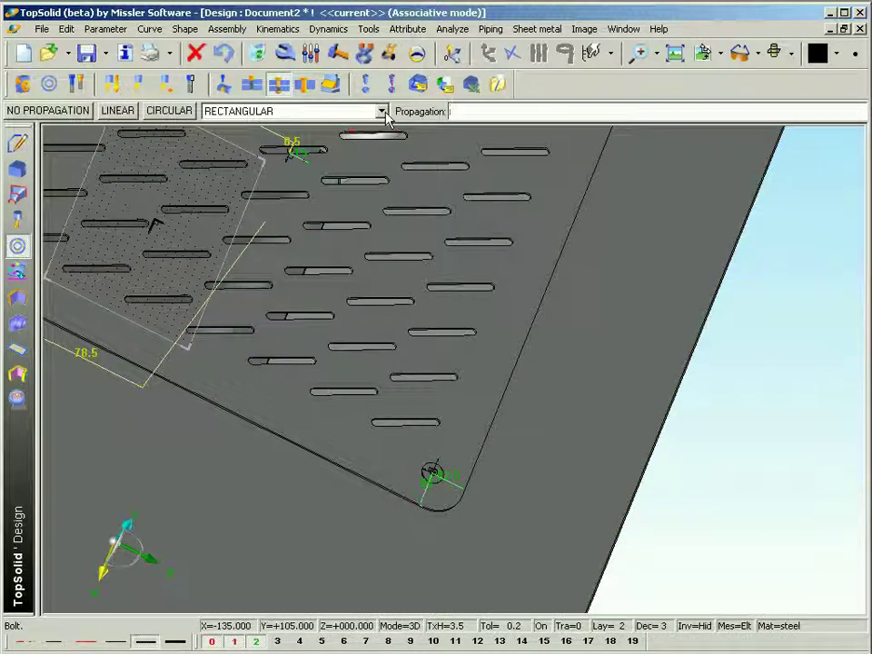
Propagate the corner bolt to the grille's other three corners with a double mirror about the YZ and ZX planes
{"action": "left_click", "coordinate": [382, 111]}
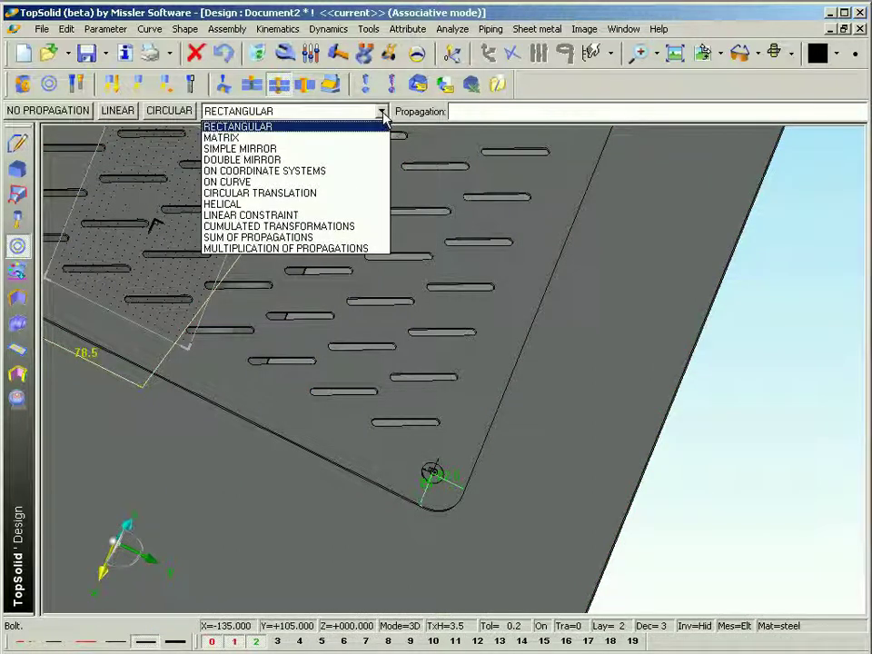
{"action": "left_click", "coordinate": [257, 160]}
{"action": "left_click", "coordinate": [37, 111]}
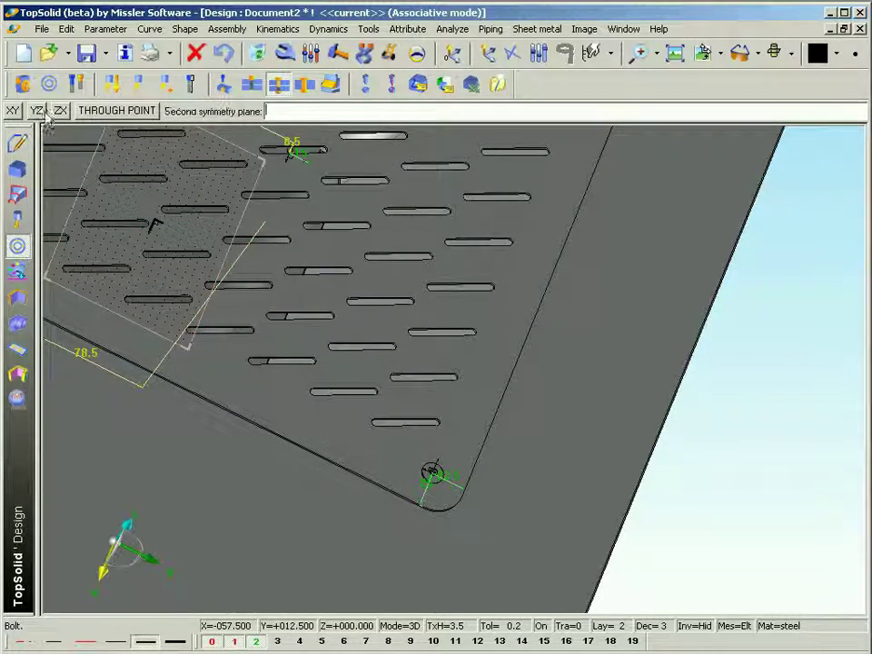
{"action": "left_click", "coordinate": [273, 209]}
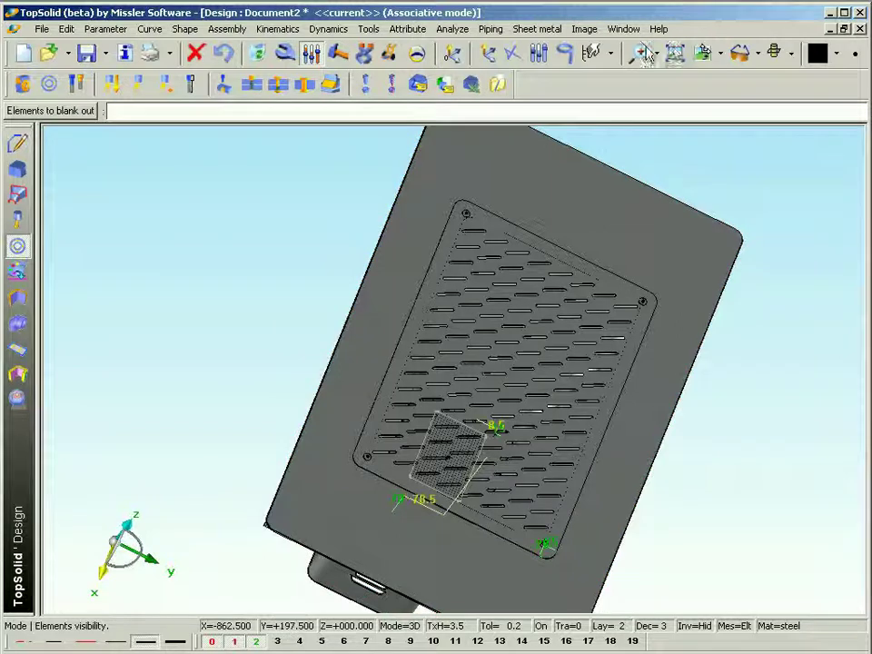
Open the louvered duct with the Open pipes operation, placing a 0.05 mm slot lengthwise in the middle of one wall
{"action": "left_click", "coordinate": [704, 52]}
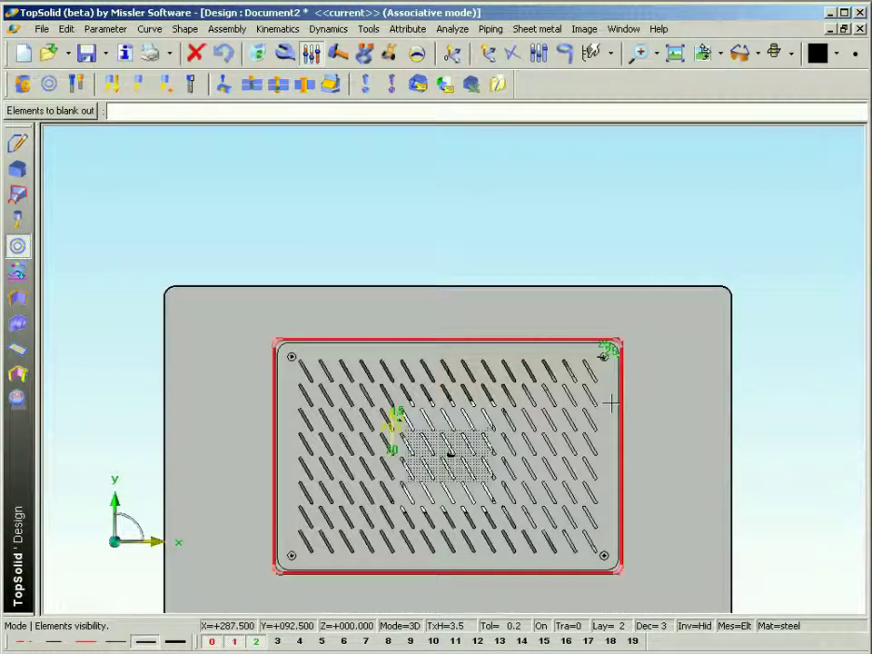
{"action": "scroll", "coordinate": [612, 403], "scroll_direction": "up", "scroll_amount": 2}
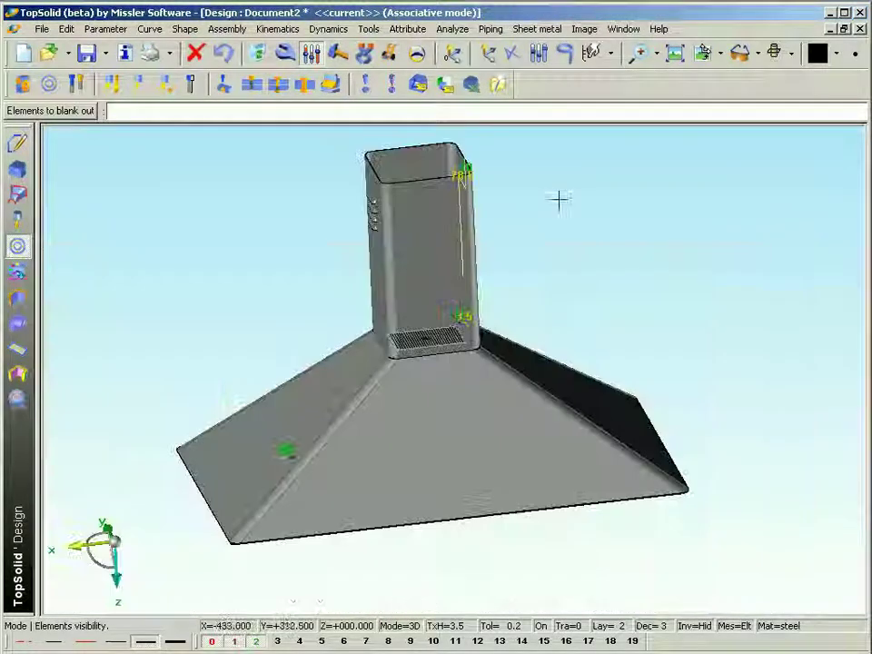
{"action": "middle_click_drag", "start_coordinate": [558, 201], "coordinate": [557, 237]}
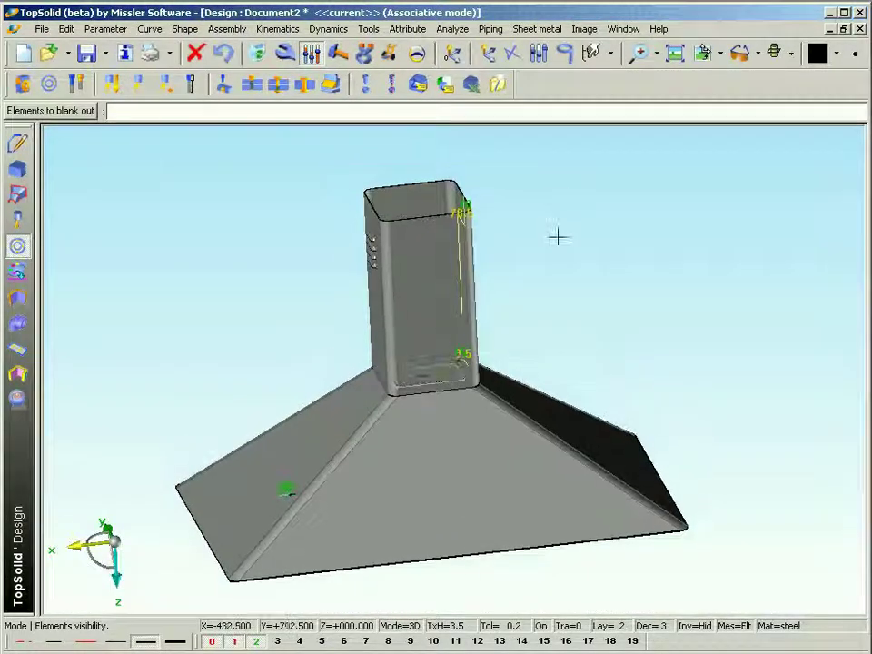
{"action": "scroll", "coordinate": [556, 236], "scroll_direction": "up", "scroll_amount": 5}
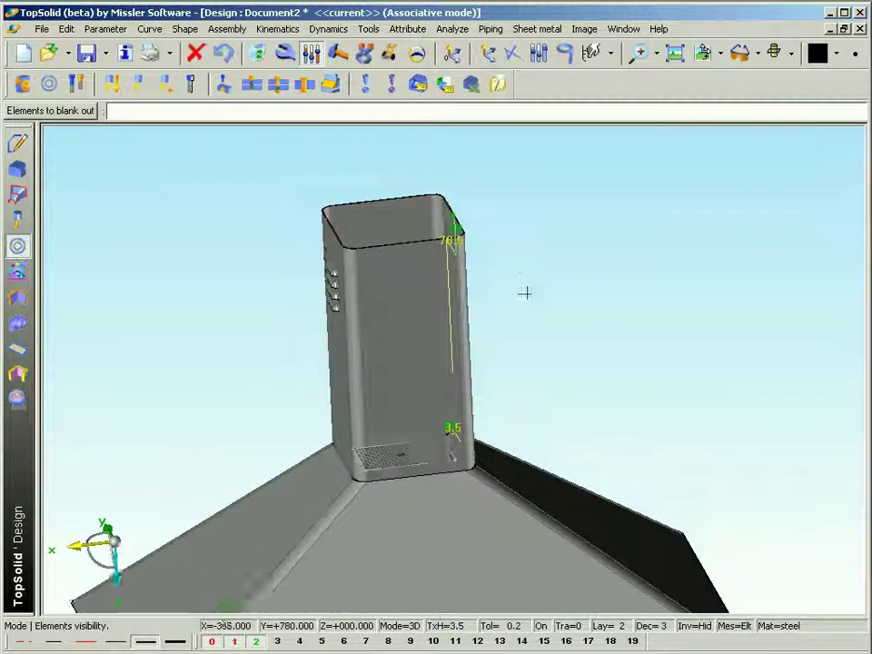
{"action": "middle_click_drag", "start_coordinate": [511, 293], "coordinate": [548, 327]}
{"action": "scroll", "coordinate": [549, 327], "scroll_direction": "up", "scroll_amount": 4}
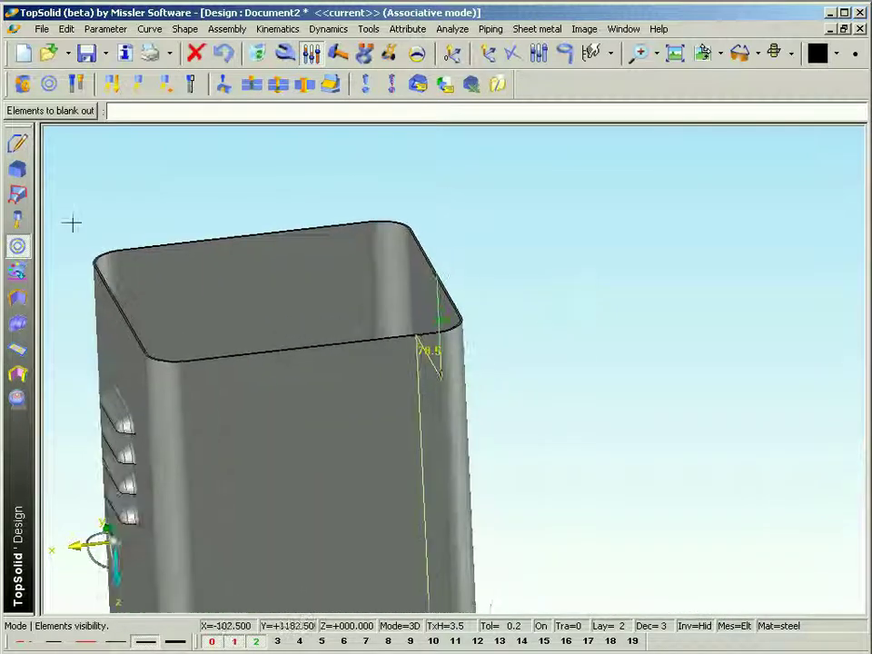
{"action": "left_click", "coordinate": [24, 295]}
{"action": "left_click", "coordinate": [163, 84]}
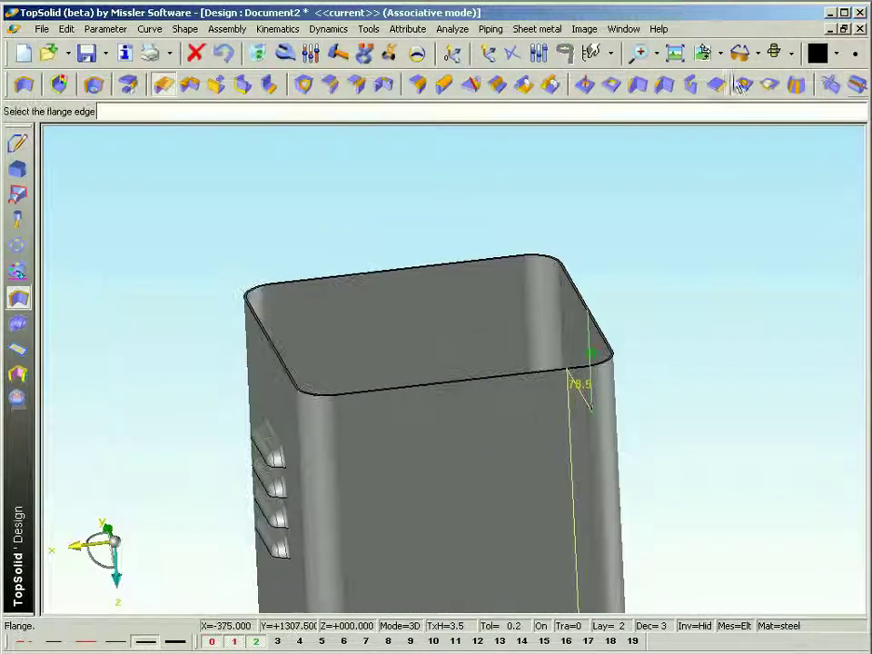
{"action": "left_click", "coordinate": [859, 84]}
{"action": "left_click", "coordinate": [615, 440]}
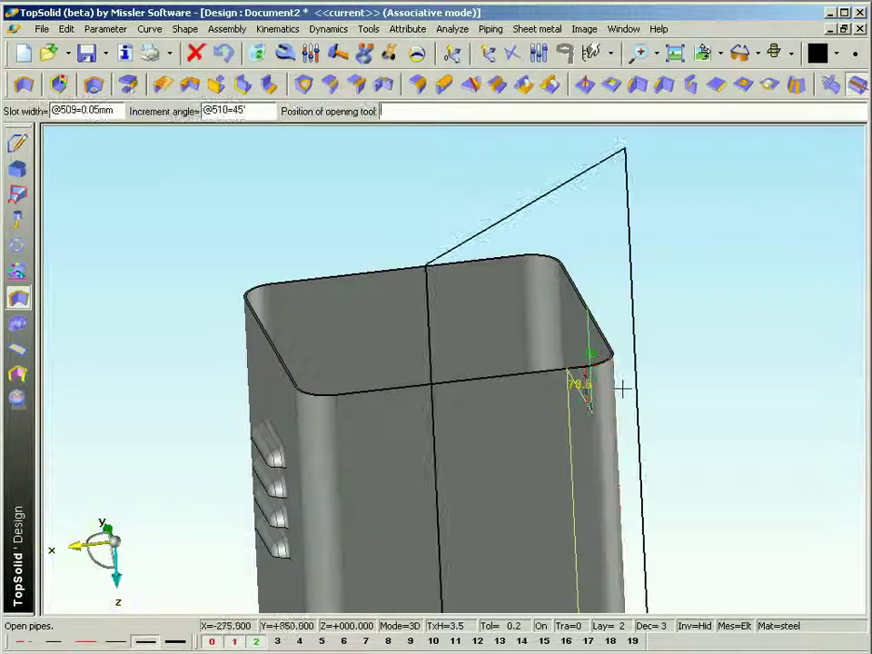
{"action": "middle_click_drag", "start_coordinate": [623, 388], "coordinate": [218, 202]}
{"action": "left_click", "coordinate": [218, 203]}
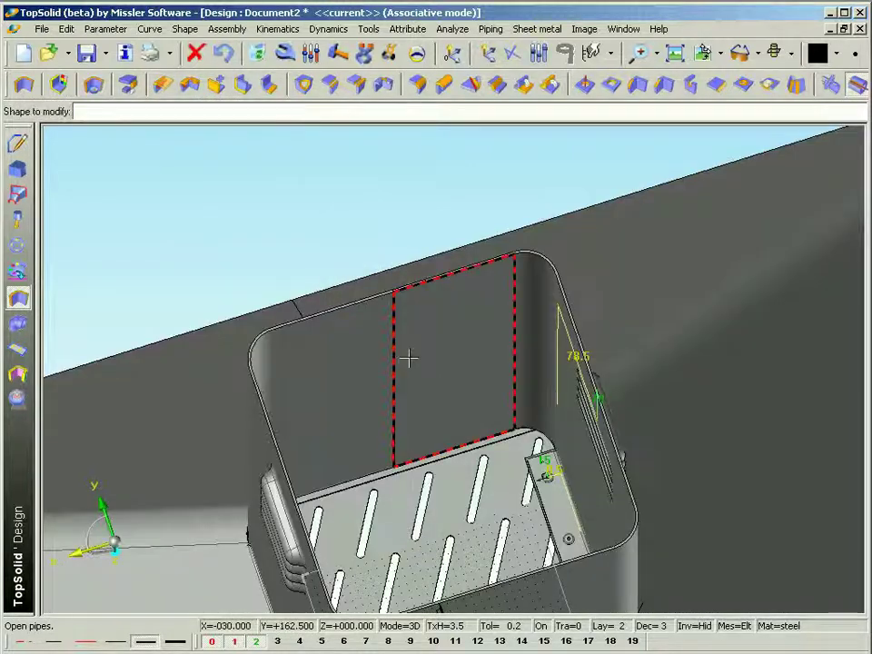
Generate the flat pattern of the opened duct from one of its wall faces and place it beside the assembly
{"action": "scroll", "coordinate": [407, 358], "scroll_direction": "up", "scroll_amount": 1}
{"action": "scroll", "coordinate": [390, 334], "scroll_direction": "down", "scroll_amount": 5}
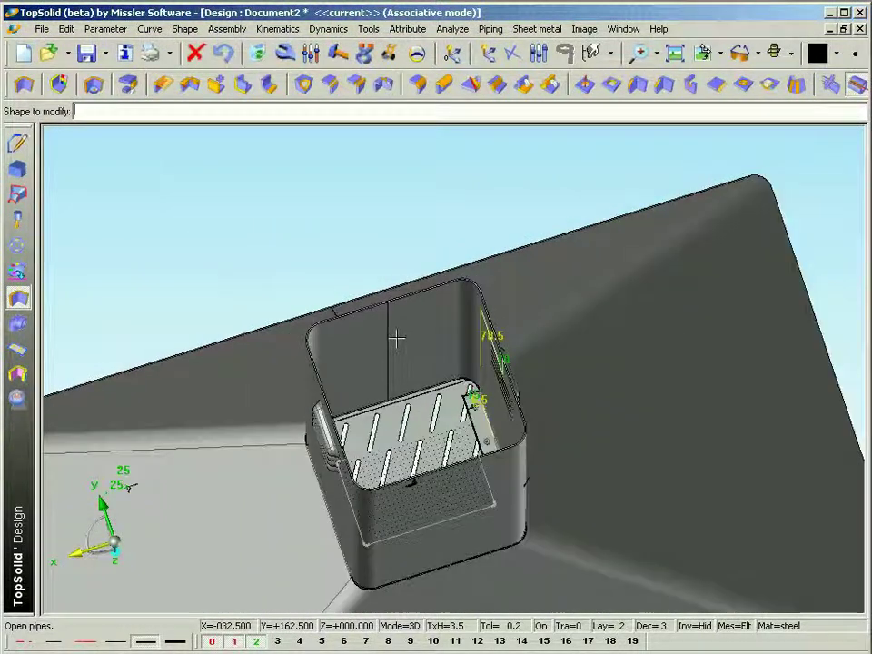
{"action": "middle_click_drag", "start_coordinate": [394, 344], "coordinate": [390, 314]}
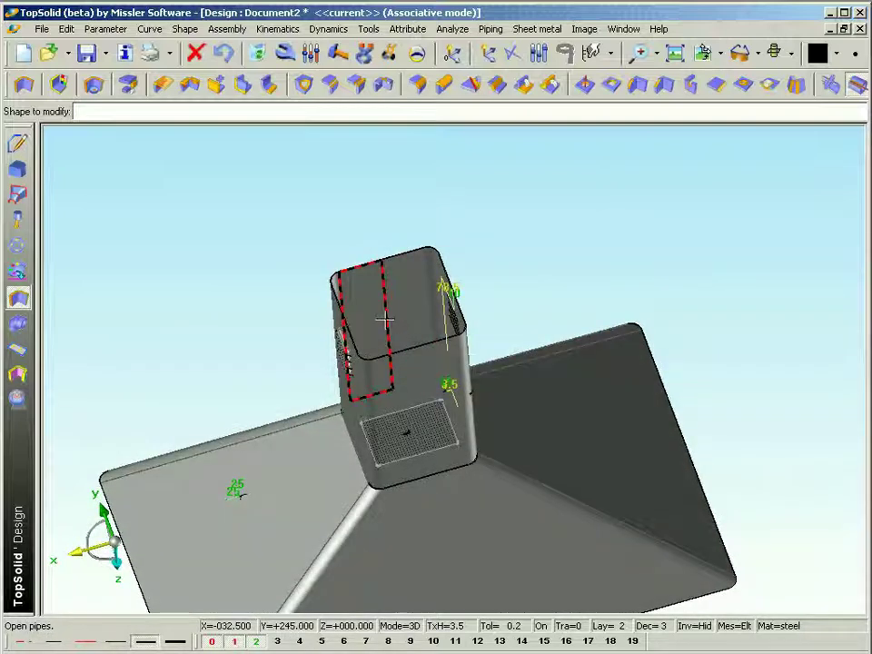
{"action": "scroll", "coordinate": [384, 320], "scroll_direction": "down", "scroll_amount": 3}
{"action": "scroll", "coordinate": [385, 320], "scroll_direction": "down", "scroll_amount": 2}
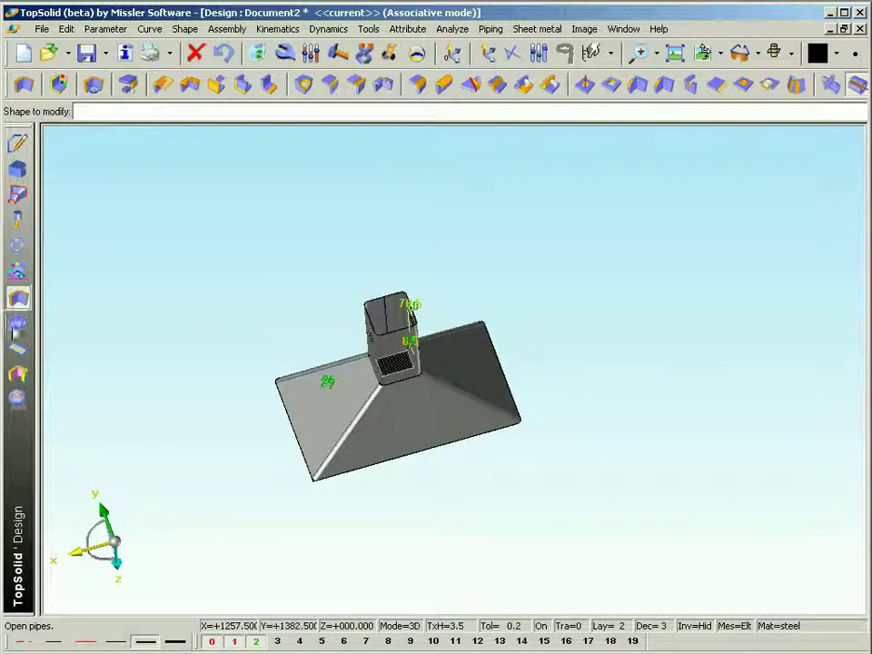
{"action": "left_click", "coordinate": [17, 348]}
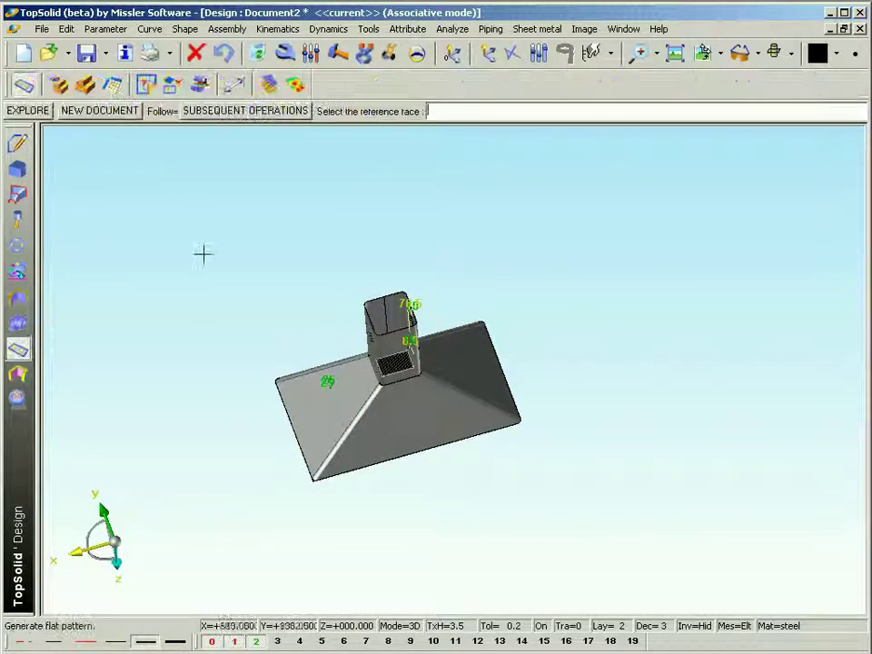
{"action": "left_click", "coordinate": [395, 310]}
{"action": "scroll", "coordinate": [751, 294], "scroll_direction": "up", "scroll_amount": 4}
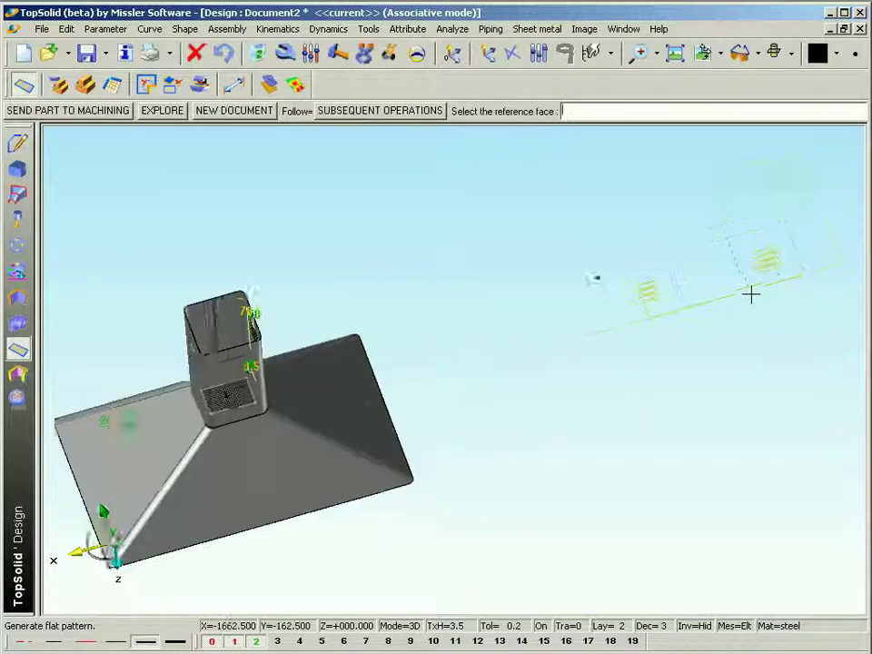
{"action": "middle_click_drag", "start_coordinate": [746, 295], "coordinate": [723, 375]}
{"action": "scroll", "coordinate": [724, 375], "scroll_direction": "up", "scroll_amount": 3}
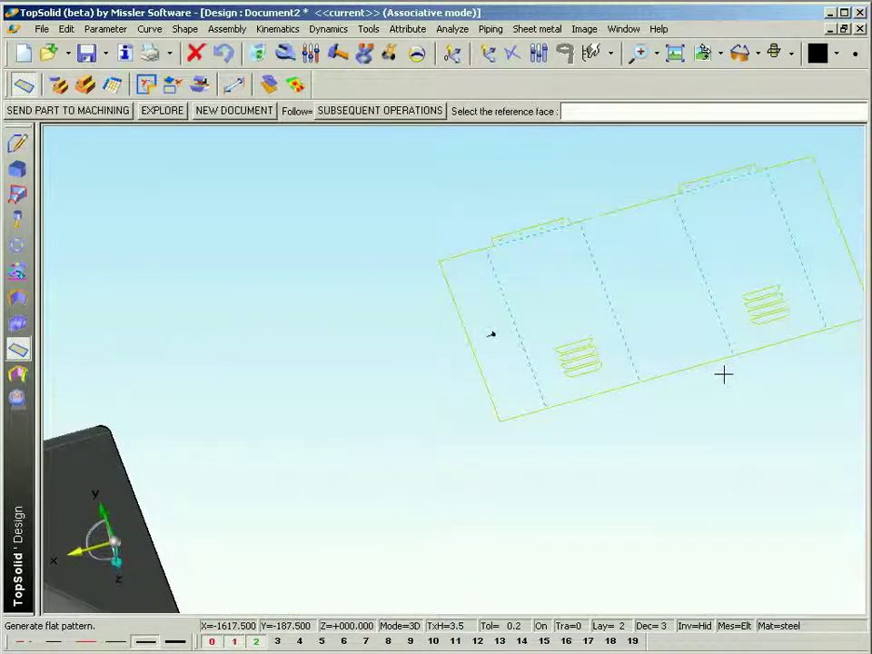
Generate the hopper's flat pattern using a sloped face as reference, and place it next to the duct's pattern
{"action": "left_click", "coordinate": [308, 530]}
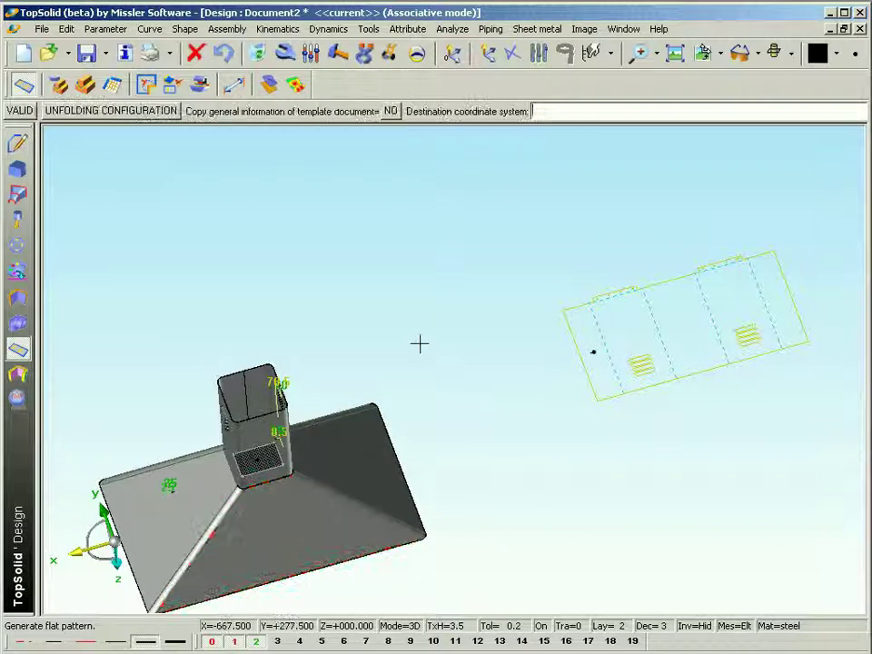
{"action": "left_click", "coordinate": [652, 480]}
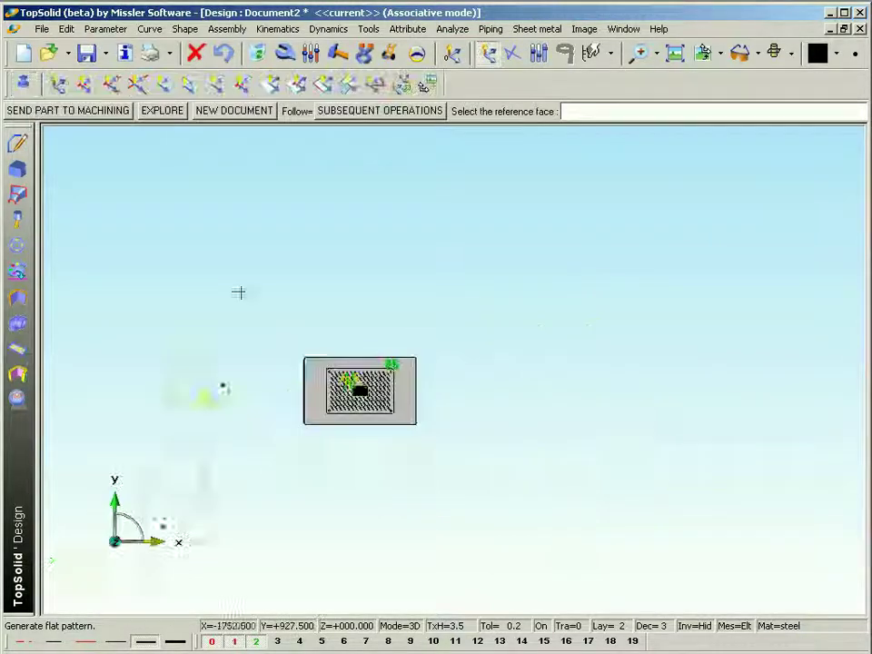
{"action": "middle_click_drag", "start_coordinate": [240, 291], "coordinate": [542, 197]}
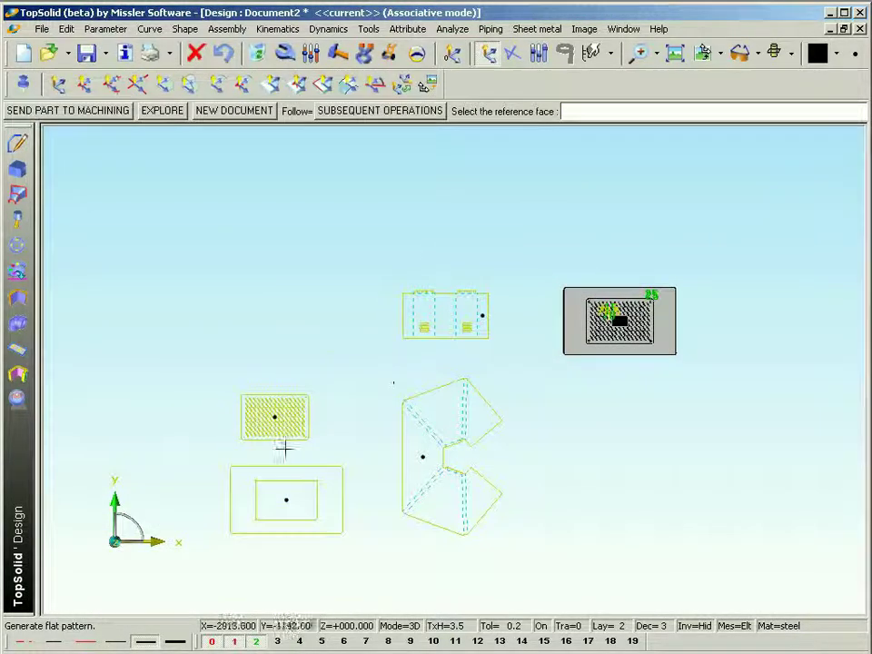
Examine the flat patterns of the grille, cut-out plate, hopper and louvered duct, including their outlines and bend lines
{"action": "scroll", "coordinate": [292, 438], "scroll_direction": "up", "scroll_amount": 5}
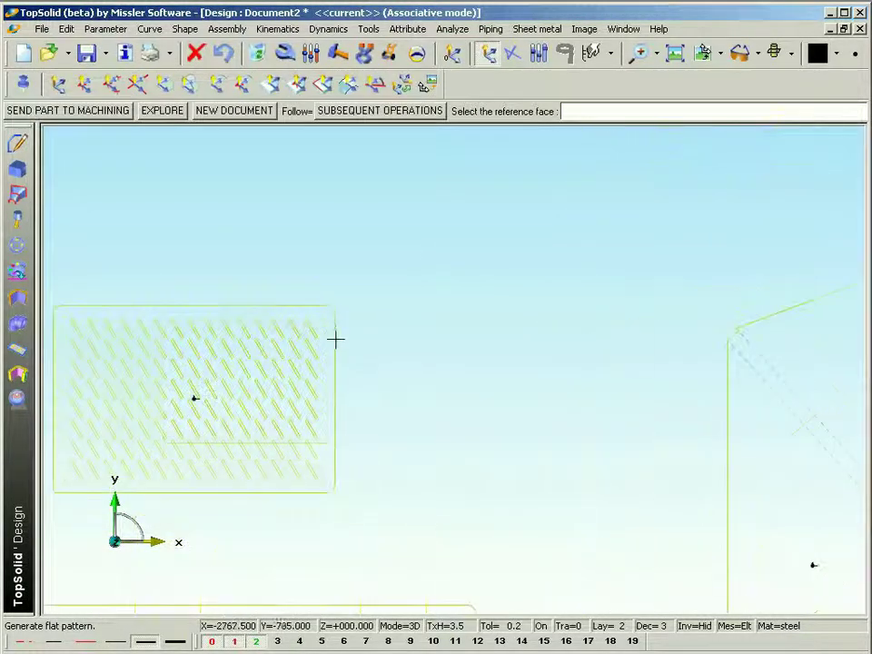
{"action": "scroll", "coordinate": [320, 355], "scroll_direction": "down", "scroll_amount": 4}
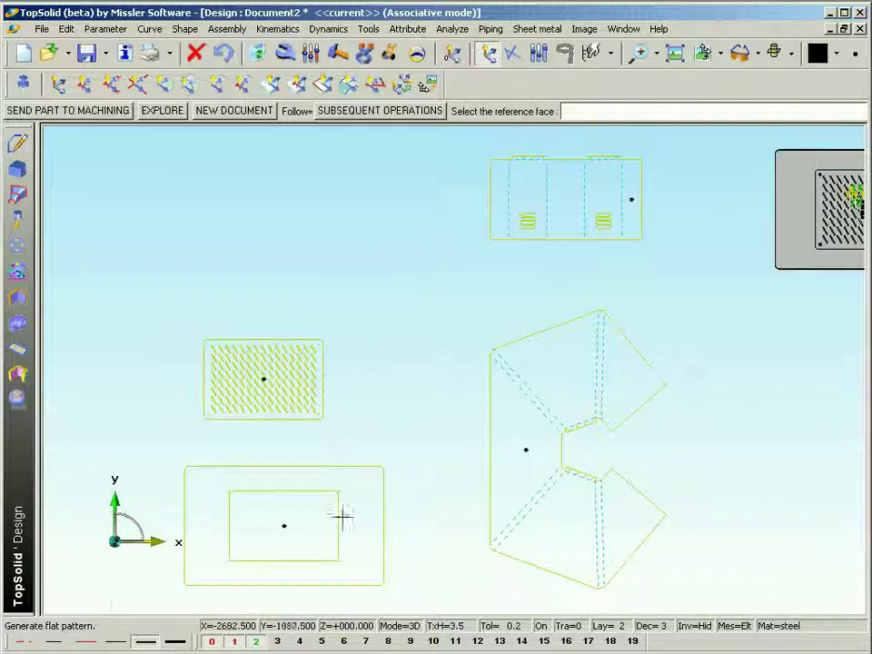
{"action": "scroll", "coordinate": [340, 490], "scroll_direction": "up", "scroll_amount": 5}
{"action": "scroll", "coordinate": [338, 476], "scroll_direction": "down", "scroll_amount": 6}
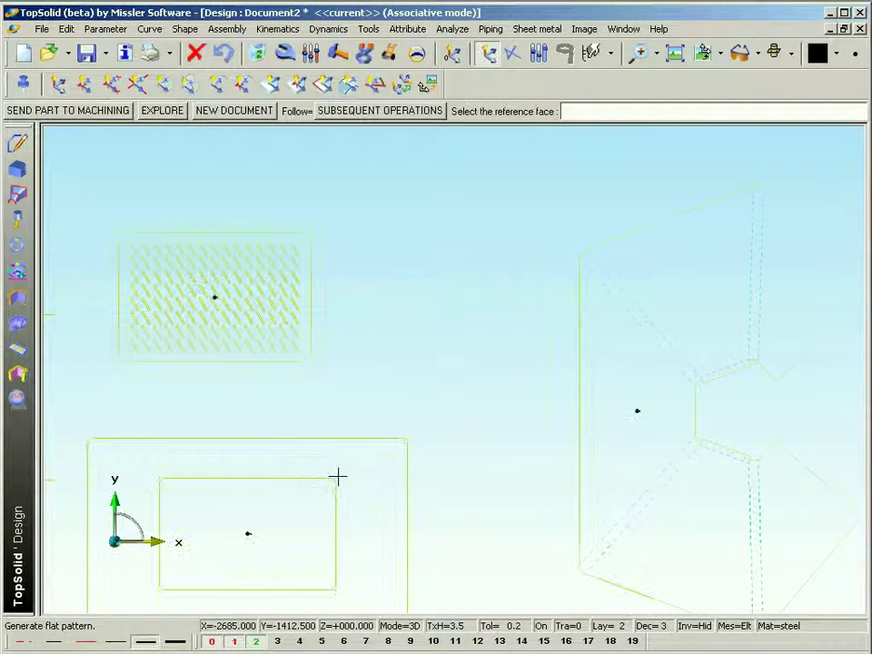
{"action": "scroll", "coordinate": [596, 448], "scroll_direction": "up", "scroll_amount": 3}
{"action": "middle_click_drag", "start_coordinate": [597, 447], "coordinate": [593, 545]}
{"action": "scroll", "coordinate": [588, 343], "scroll_direction": "down", "scroll_amount": 3}
{"action": "scroll", "coordinate": [596, 536], "scroll_direction": "down", "scroll_amount": 2}
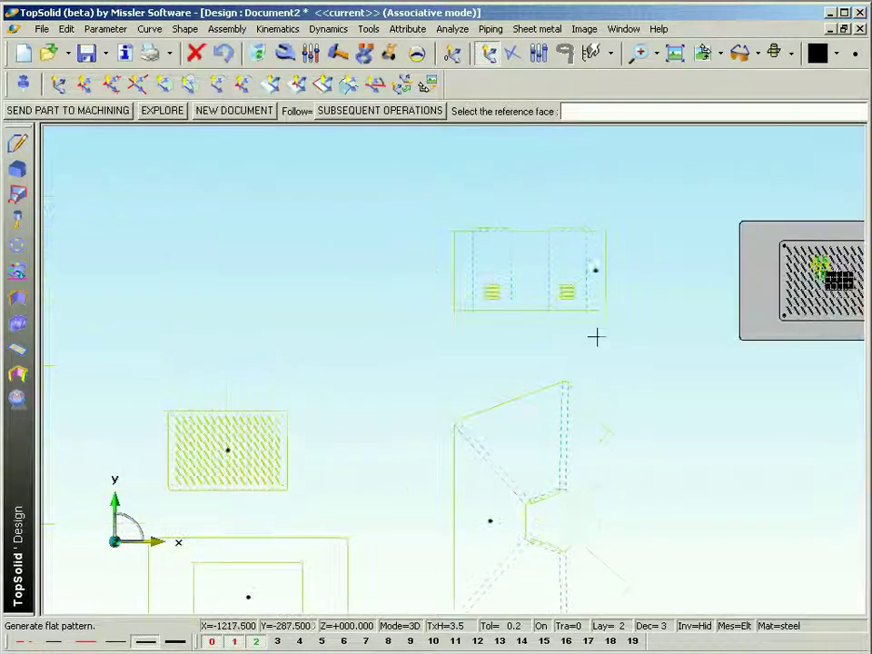
{"action": "middle_click_drag", "start_coordinate": [596, 339], "coordinate": [611, 481]}
{"action": "scroll", "coordinate": [591, 383], "scroll_direction": "up", "scroll_amount": 4}
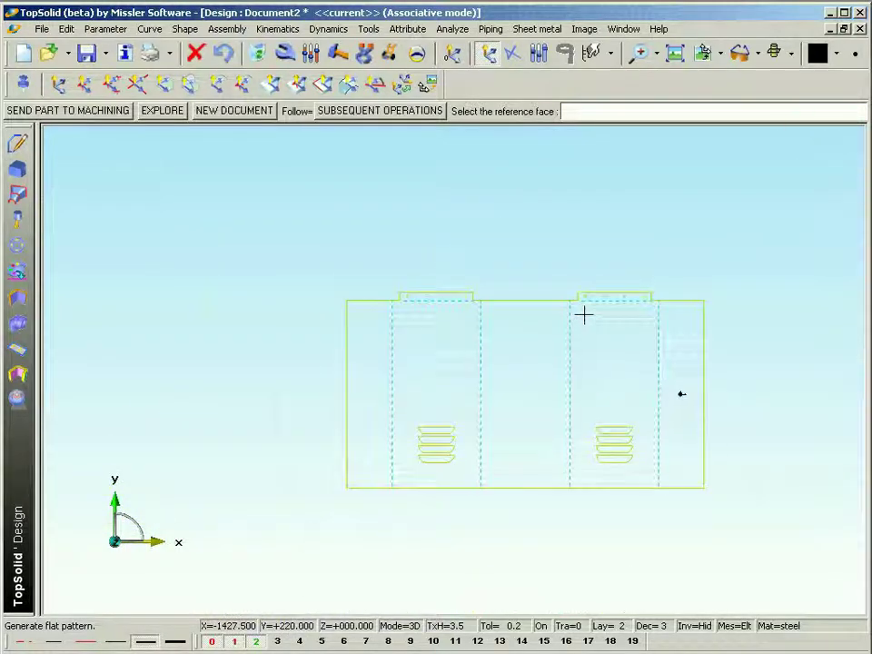
{"action": "scroll", "coordinate": [623, 390], "scroll_direction": "down", "scroll_amount": 5}
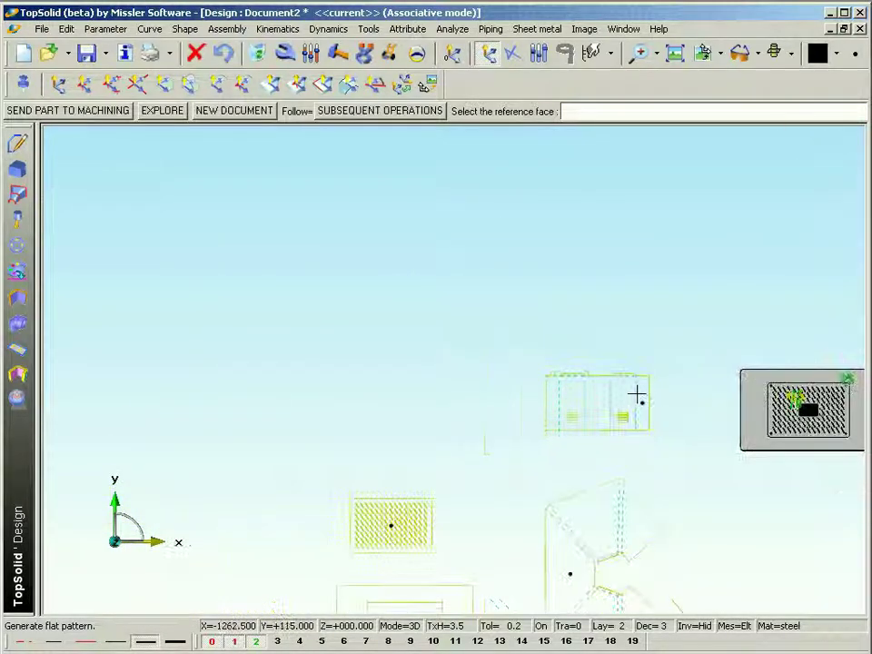
Add a flange 20 mm long on the edge of one louvered wall at the duct's free end
{"action": "middle_click_drag", "start_coordinate": [788, 505], "coordinate": [784, 613]}
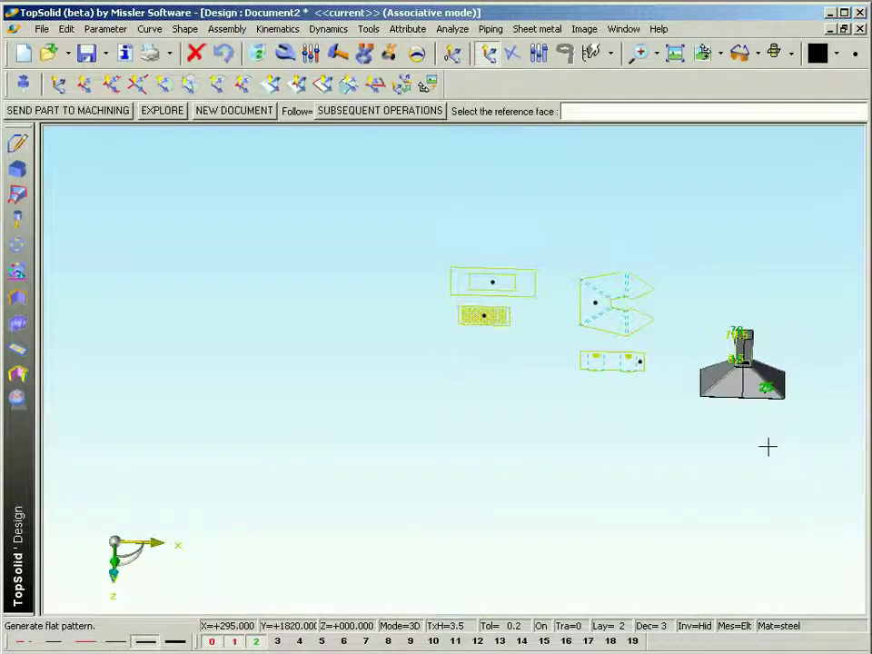
{"action": "middle_click_drag", "start_coordinate": [710, 440], "coordinate": [447, 482]}
{"action": "scroll", "coordinate": [415, 353], "scroll_direction": "up", "scroll_amount": 6}
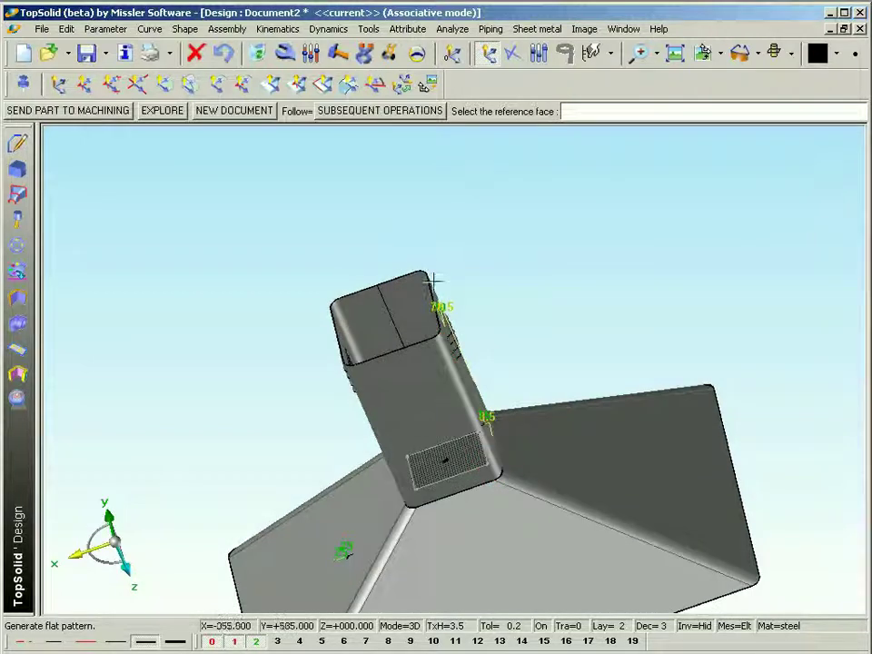
{"action": "scroll", "coordinate": [383, 210], "scroll_direction": "up", "scroll_amount": 5}
{"action": "middle_click_drag", "start_coordinate": [386, 282], "coordinate": [385, 179]}
{"action": "scroll", "coordinate": [377, 180], "scroll_direction": "up", "scroll_amount": 2}
{"action": "left_click", "coordinate": [18, 298]}
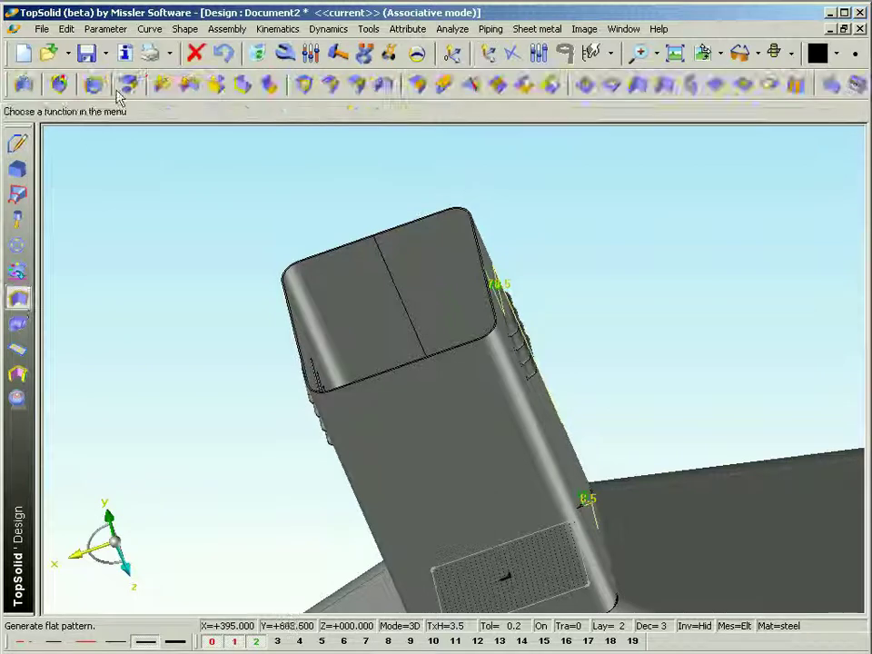
{"action": "left_click", "coordinate": [164, 85]}
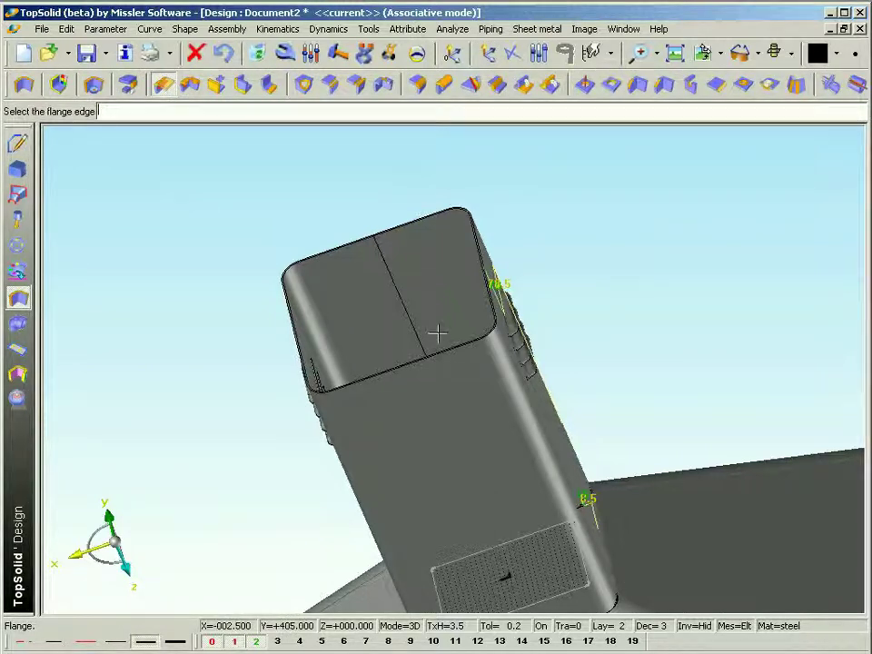
{"action": "scroll", "coordinate": [436, 334], "scroll_direction": "up", "scroll_amount": 1}
{"action": "left_click", "coordinate": [318, 316]}
{"action": "type", "text": "20"}
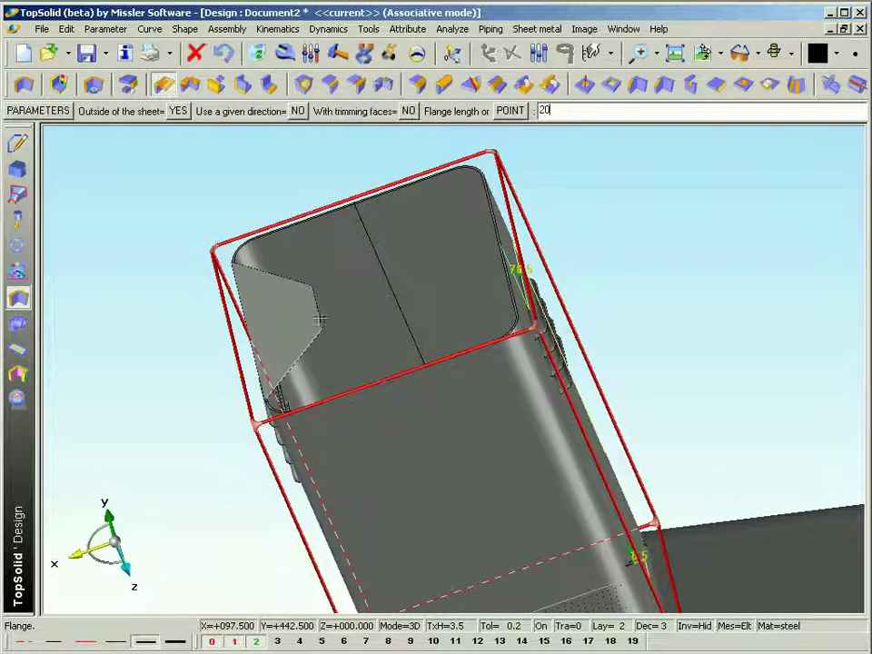
{"action": "key", "text": "Return"}
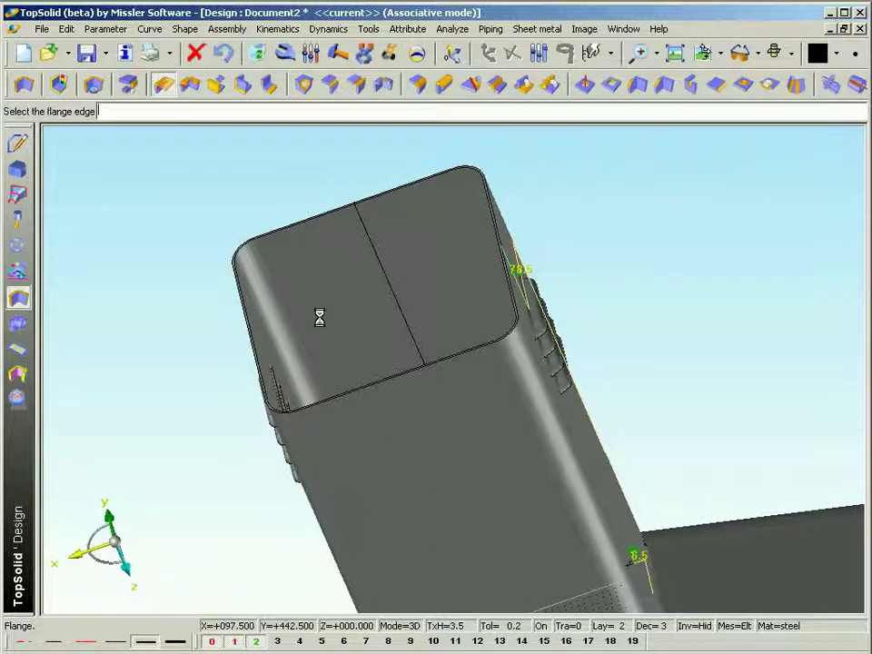
Inspect the new flange's corner on the duct and the matching tab outline in the duct's flat pattern
{"action": "scroll", "coordinate": [278, 343], "scroll_direction": "up", "scroll_amount": 5}
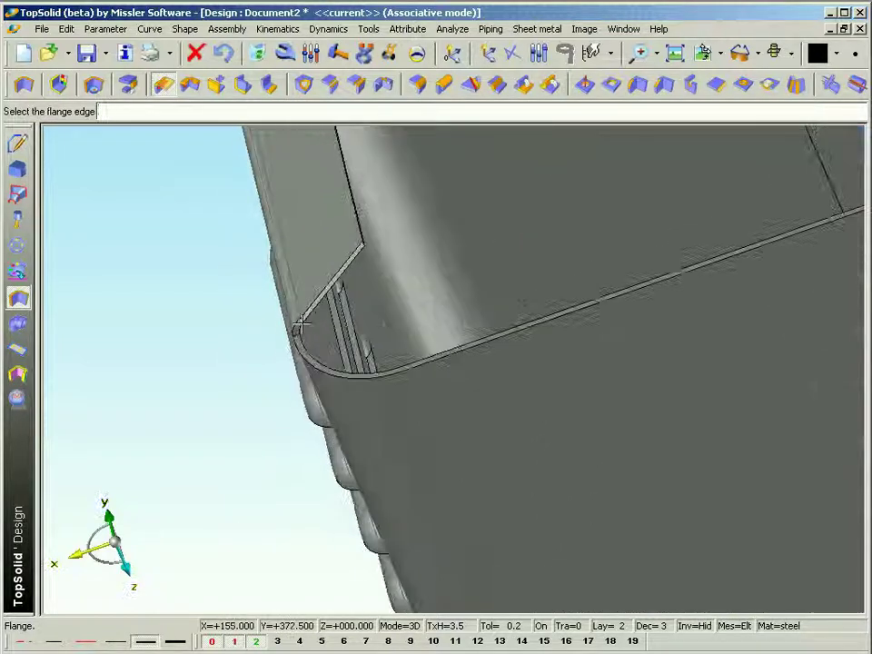
{"action": "scroll", "coordinate": [307, 319], "scroll_direction": "down", "scroll_amount": 6}
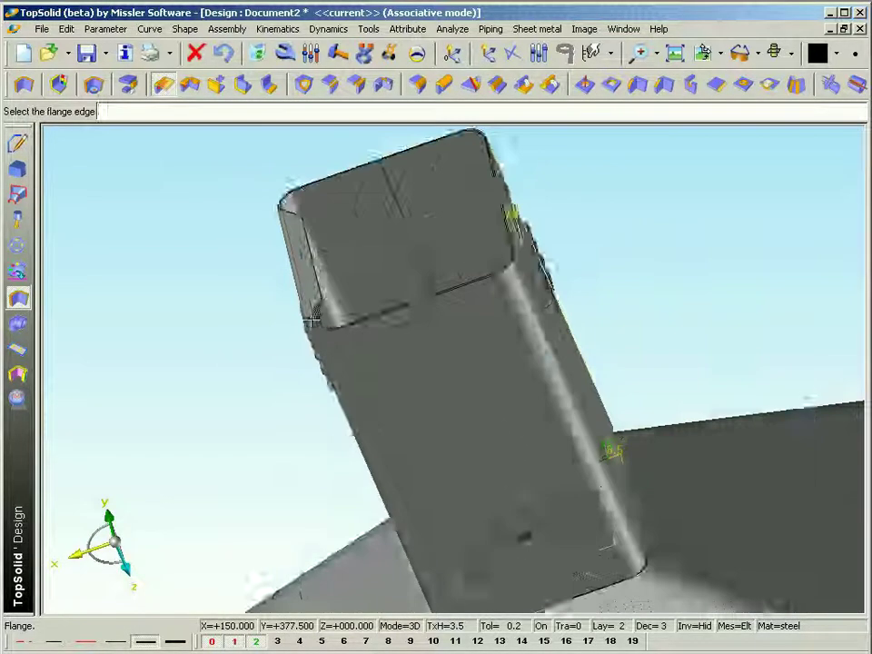
{"action": "scroll", "coordinate": [462, 383], "scroll_direction": "up", "scroll_amount": 3}
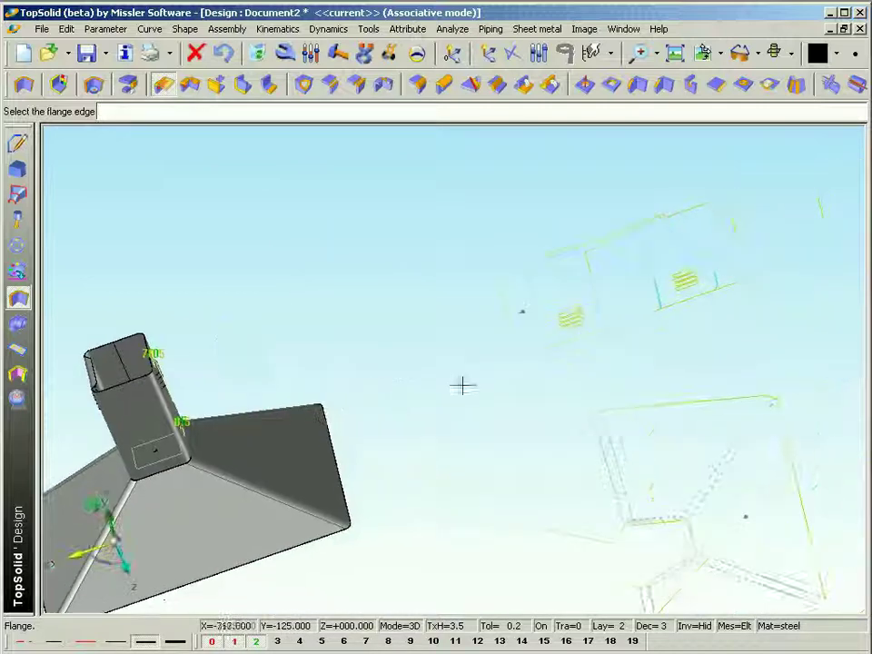
{"action": "scroll", "coordinate": [719, 295], "scroll_direction": "up", "scroll_amount": 4}
{"action": "scroll", "coordinate": [719, 296], "scroll_direction": "up", "scroll_amount": 2}
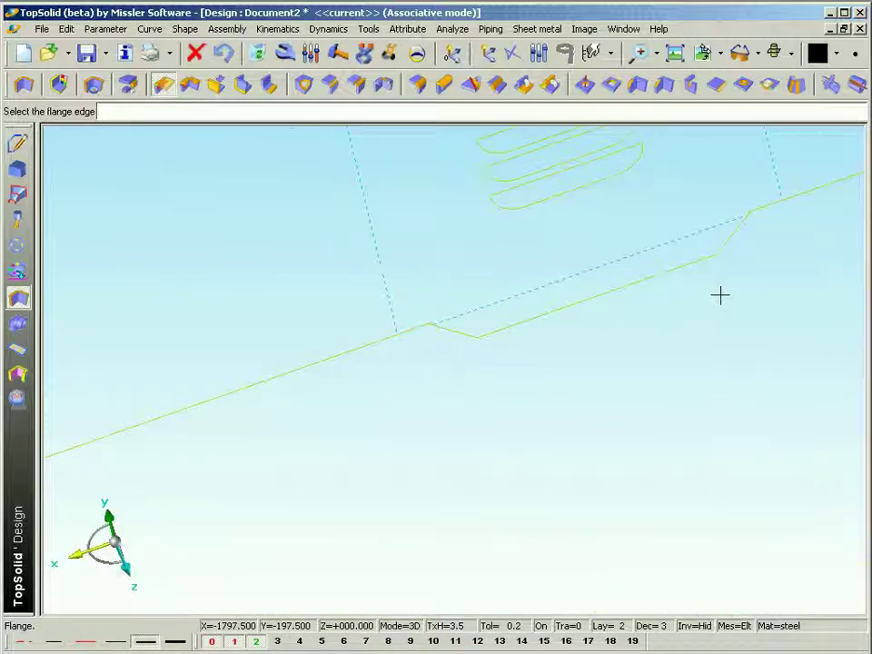
{"action": "scroll", "coordinate": [720, 295], "scroll_direction": "down", "scroll_amount": 6}
{"action": "scroll", "coordinate": [351, 336], "scroll_direction": "up", "scroll_amount": 2}
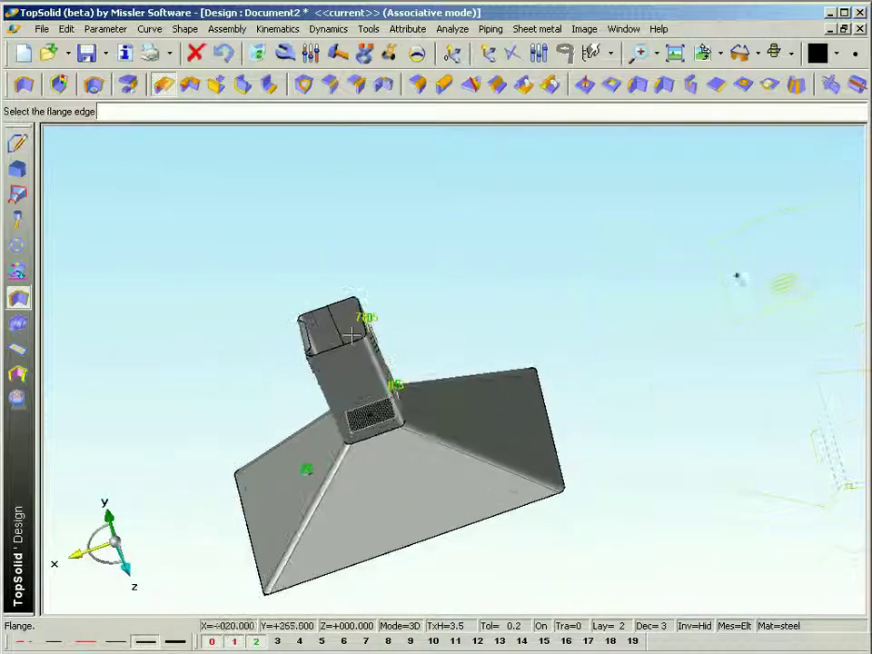
Add 20 mm flanges at the duct's free end on the opposite louvered wall and on the wall facing the slot
{"action": "scroll", "coordinate": [352, 334], "scroll_direction": "up", "scroll_amount": 2}
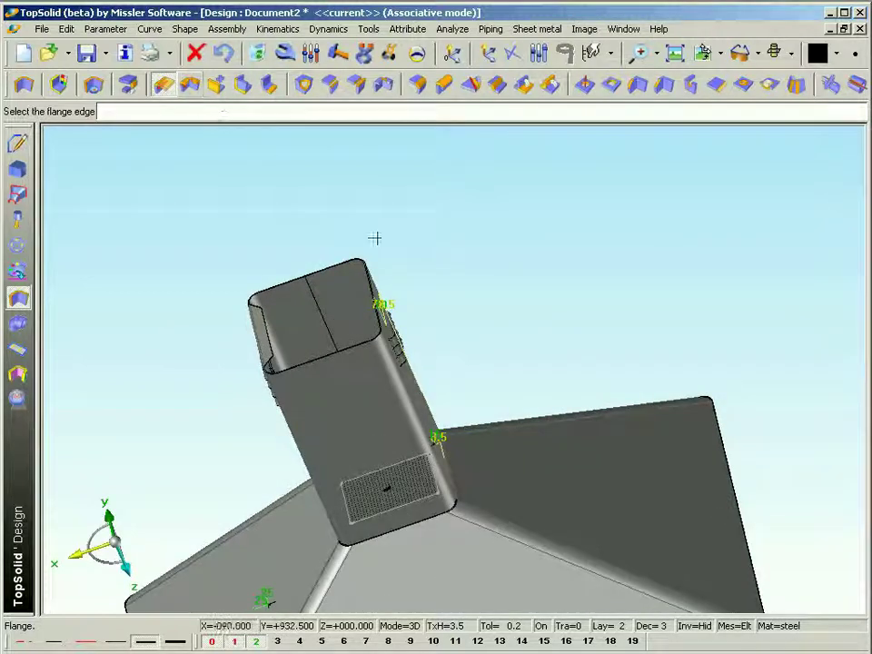
{"action": "left_click", "coordinate": [370, 286]}
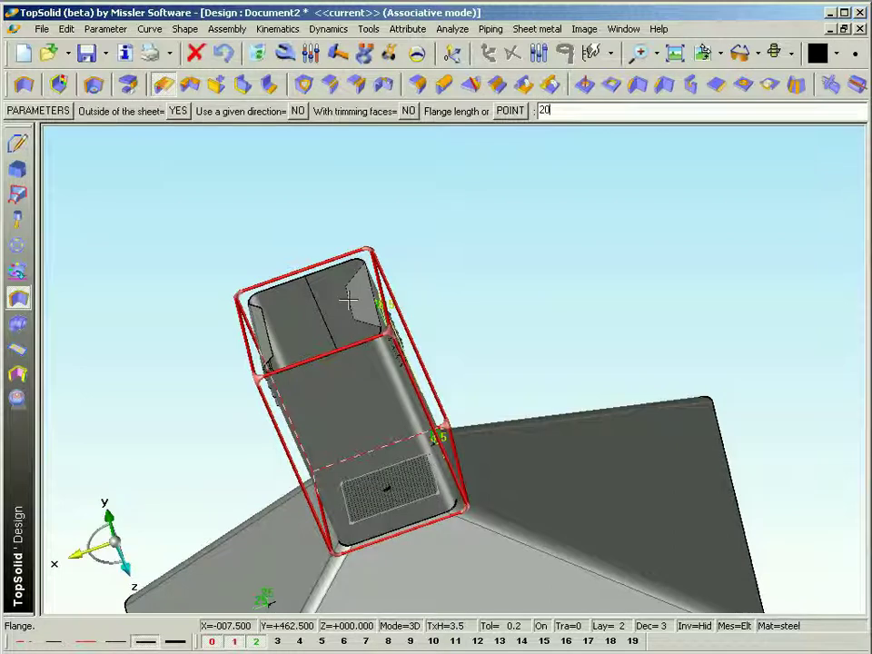
{"action": "key", "text": "Return"}
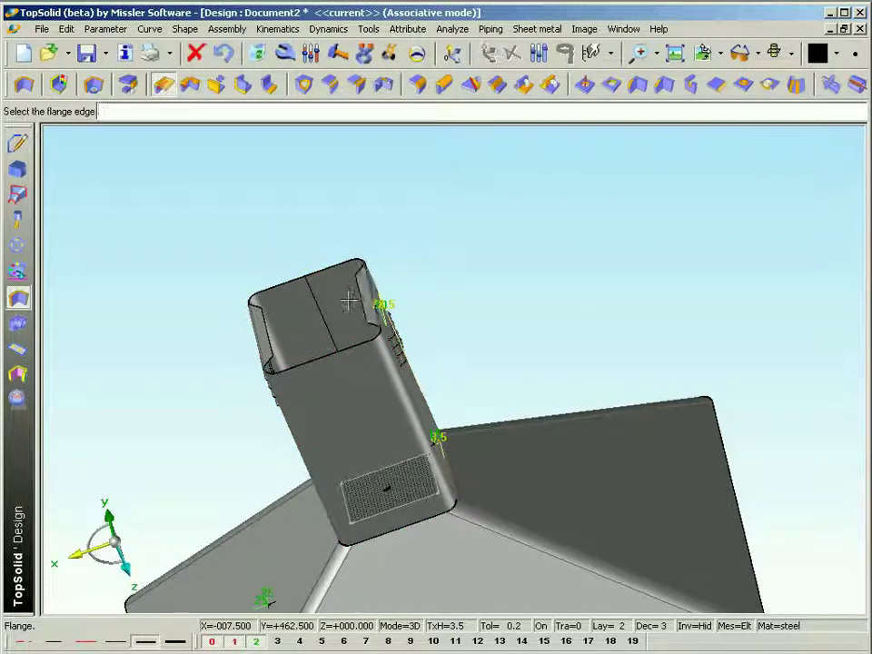
{"action": "left_click", "coordinate": [337, 352]}
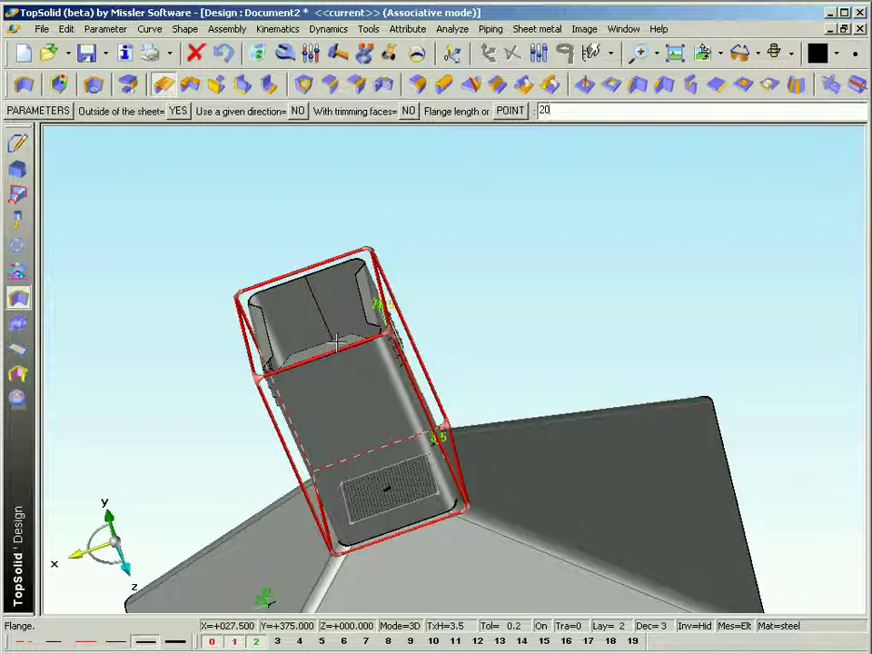
{"action": "key", "text": "Return"}
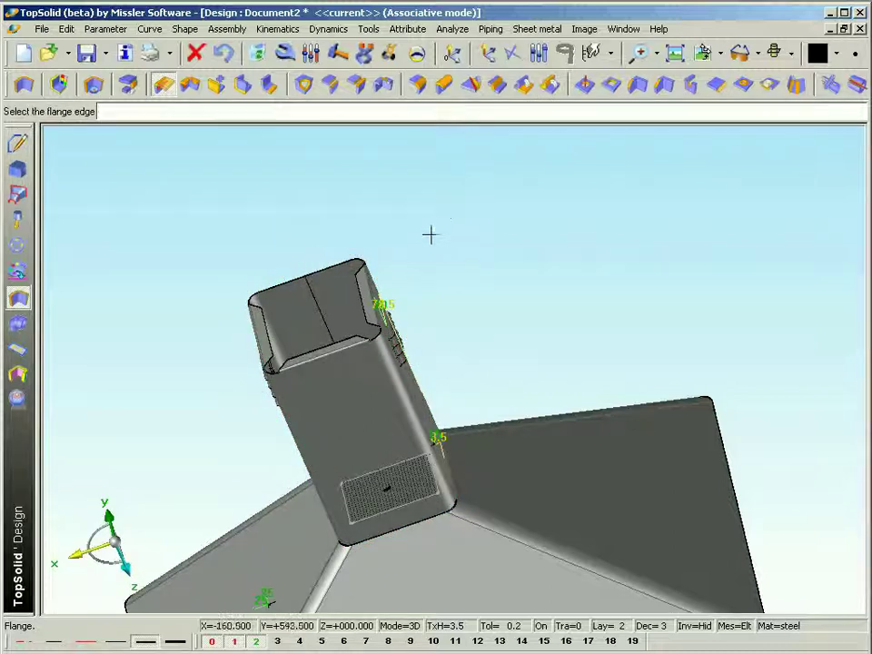
Check the duct's flat pattern for the added flanges, then compare it with the assembly and the other patterns
{"action": "middle_click_drag", "start_coordinate": [429, 235], "coordinate": [455, 235]}
{"action": "scroll", "coordinate": [619, 271], "scroll_direction": "down", "scroll_amount": 5}
{"action": "middle_click_drag", "start_coordinate": [674, 278], "coordinate": [401, 304]}
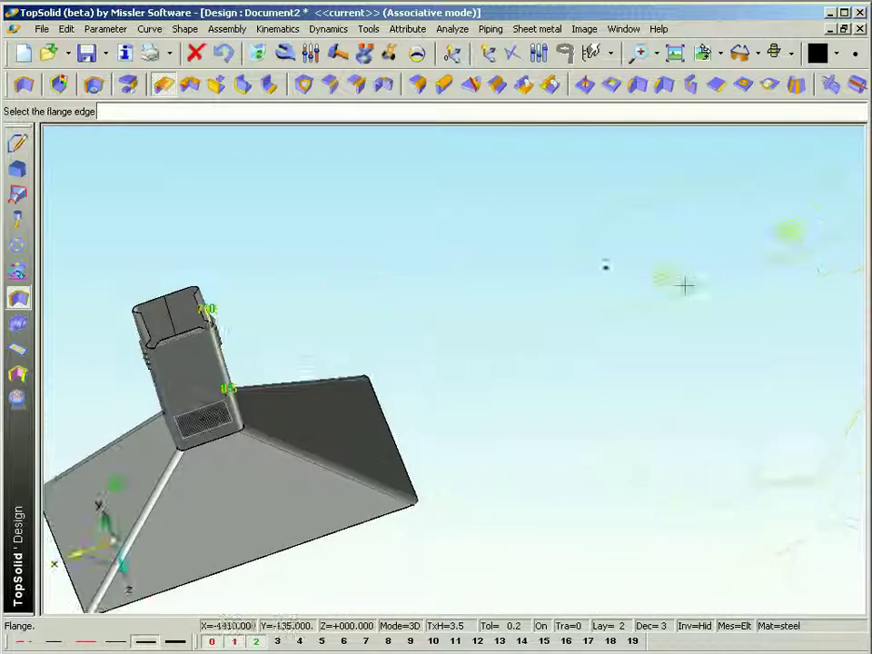
{"action": "scroll", "coordinate": [697, 286], "scroll_direction": "up", "scroll_amount": 7}
{"action": "middle_click_drag", "start_coordinate": [747, 285], "coordinate": [518, 424]}
{"action": "scroll", "coordinate": [551, 409], "scroll_direction": "up", "scroll_amount": 3}
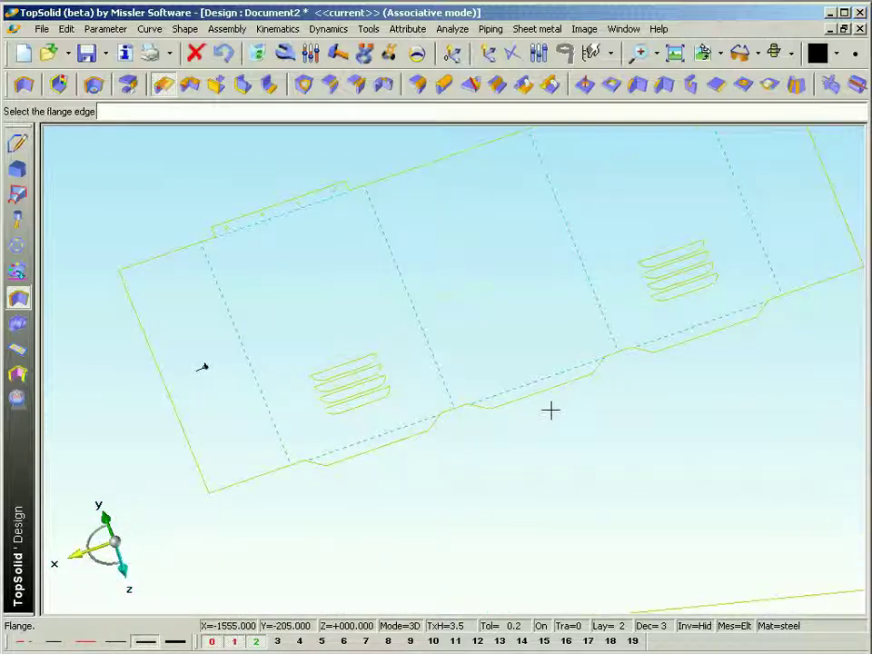
{"action": "scroll", "coordinate": [550, 410], "scroll_direction": "down", "scroll_amount": 8}
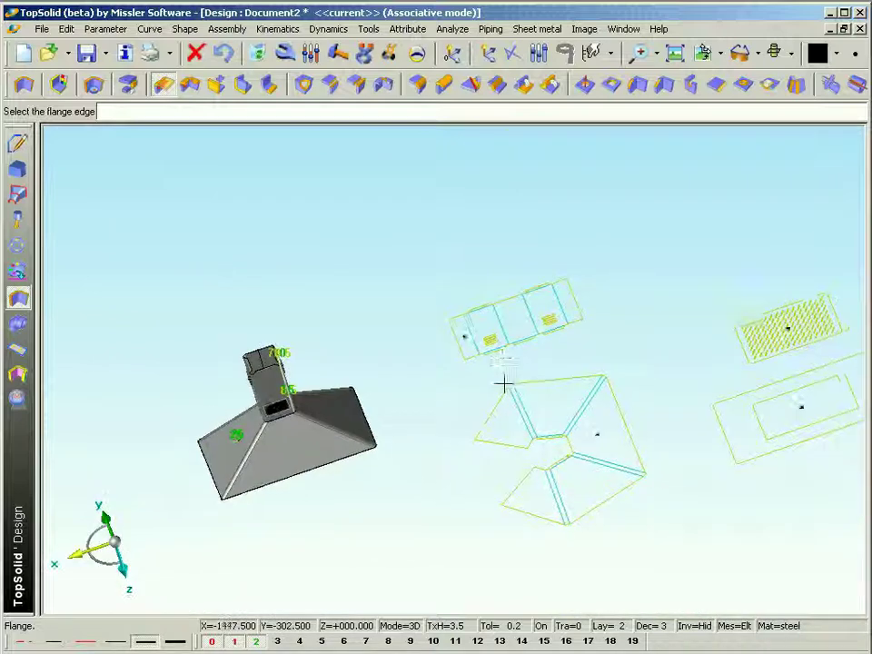